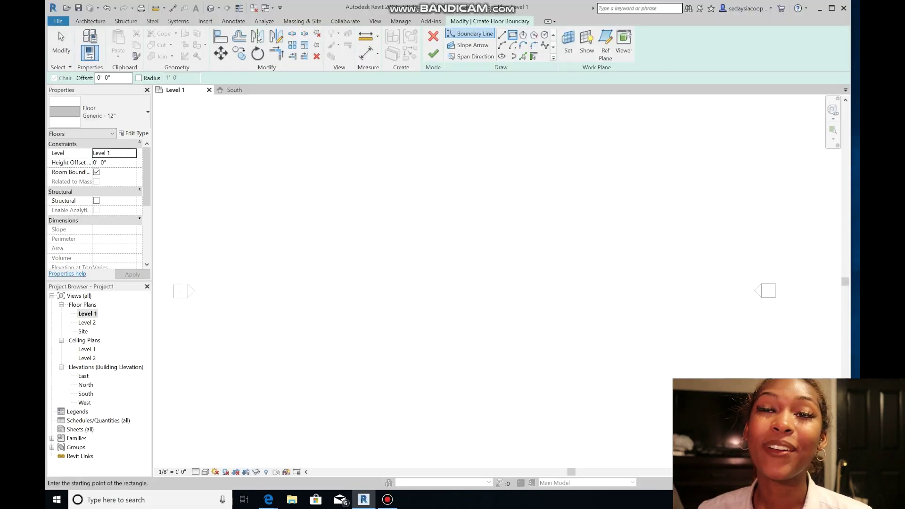
Step: Sketch a rectangular floor boundary about 9' wide by 25' long on Level 1 and finish the floor
click(387, 181)
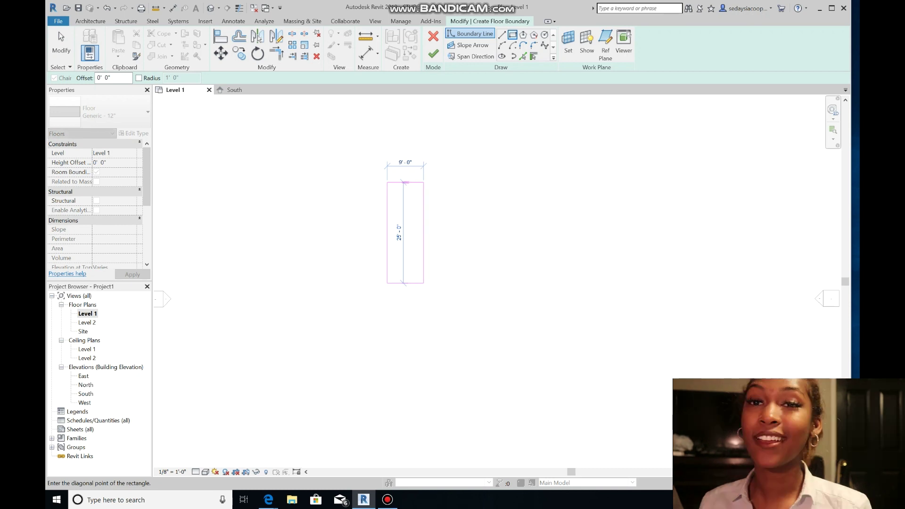
click(423, 282)
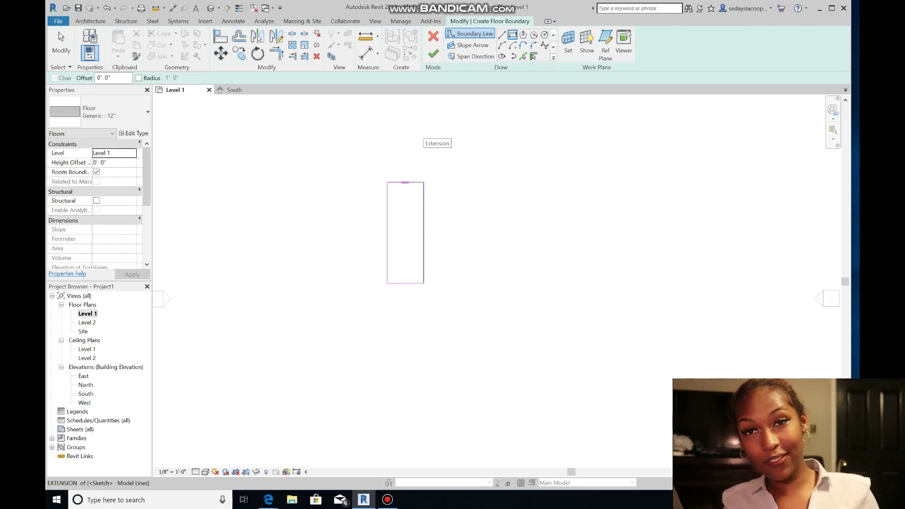
click(433, 54)
Step: In the South elevation, set the Level 2 elevation to 13'
click(234, 90)
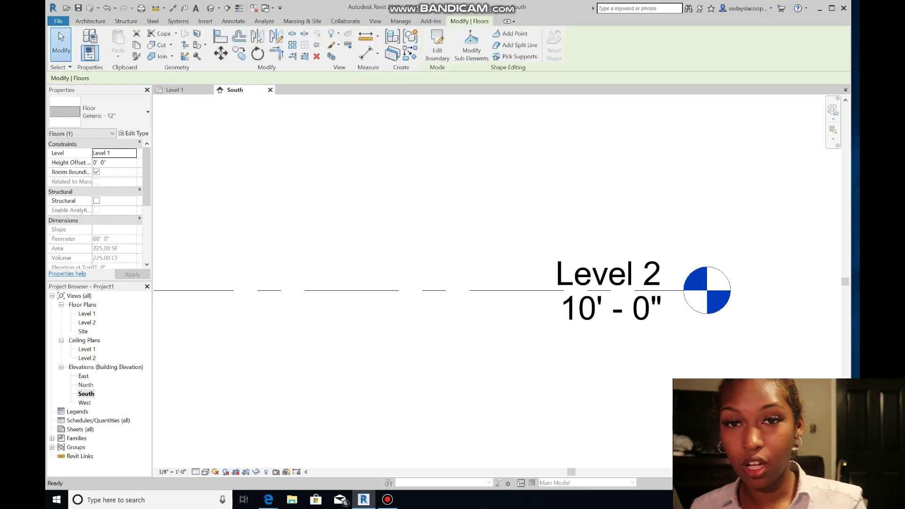
scroll(430, 355, down, 10)
scroll(387, 387, up, 5)
scroll(588, 235, up, 5)
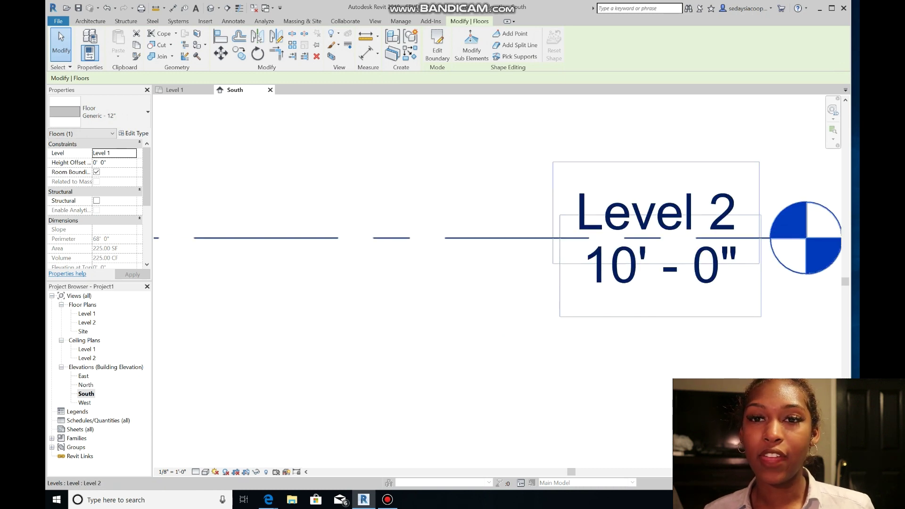
double_click(613, 263)
text(13)
key(Return)
scroll(613, 238, down, 6)
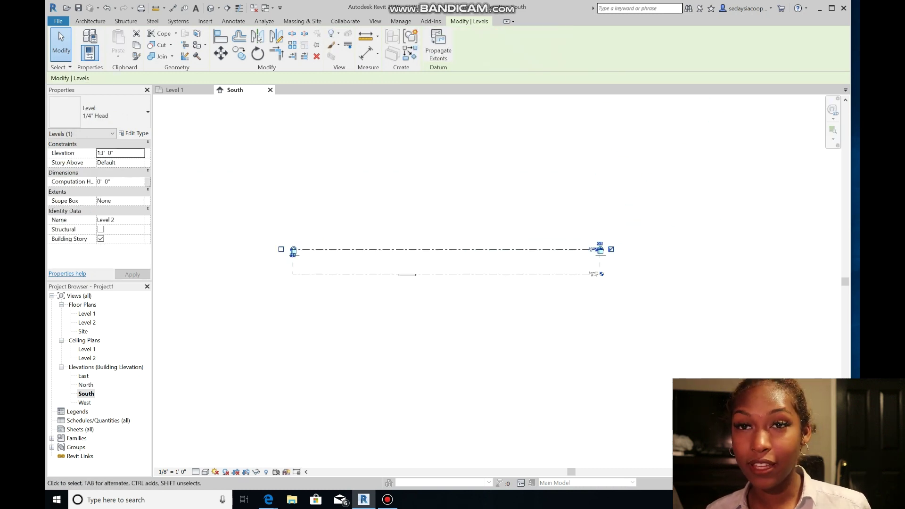
key(Escape)
Step: Add a new level line about 12' below Level 1 in the South elevation, ending in line with the existing level heads
key(l)
key(l)
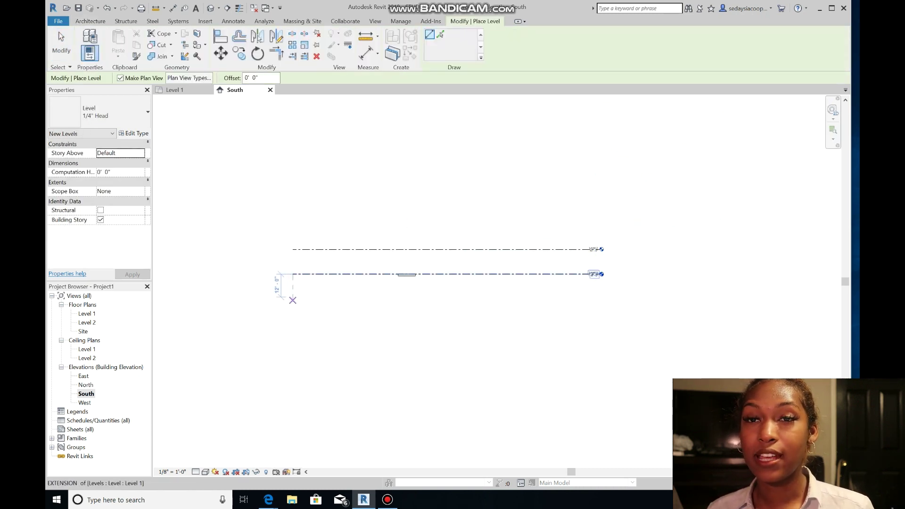
click(378, 297)
click(599, 297)
key(Escape)
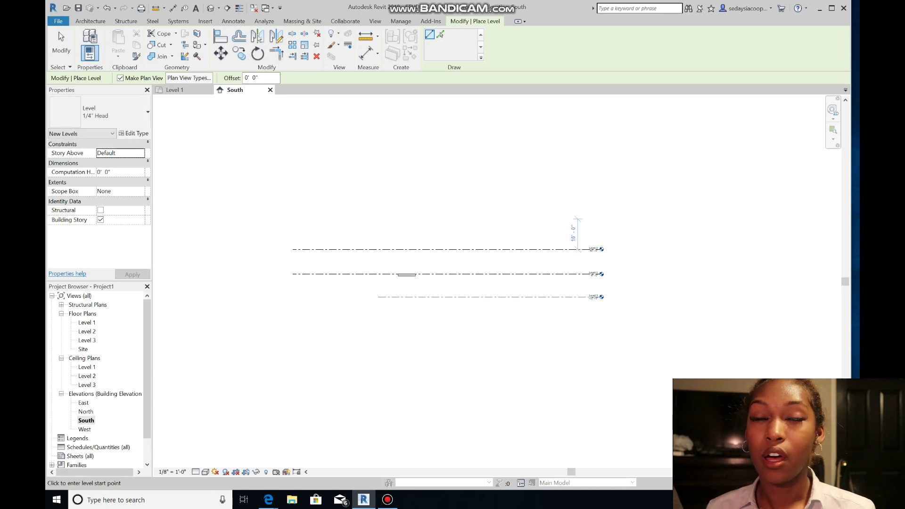
key(Escape)
click(577, 249)
Step: Return to the Level 1 plan and load the Timber-Column family from the Structural Columns > Wood library folder
click(175, 90)
scroll(403, 160, up, 3)
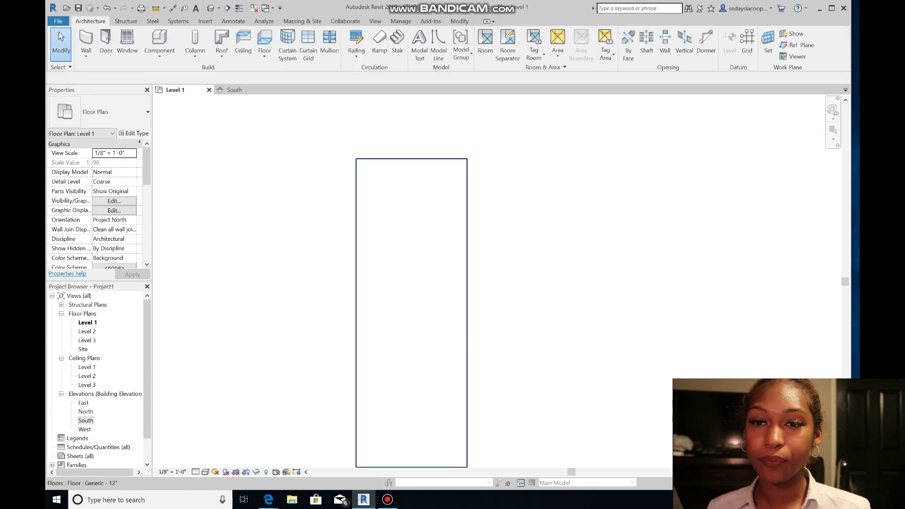
scroll(404, 161, down, 1)
click(205, 21)
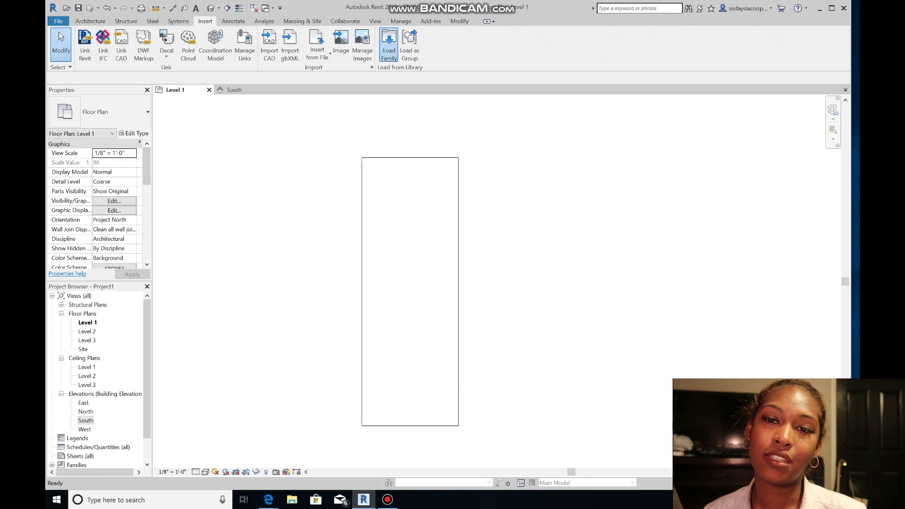
click(389, 47)
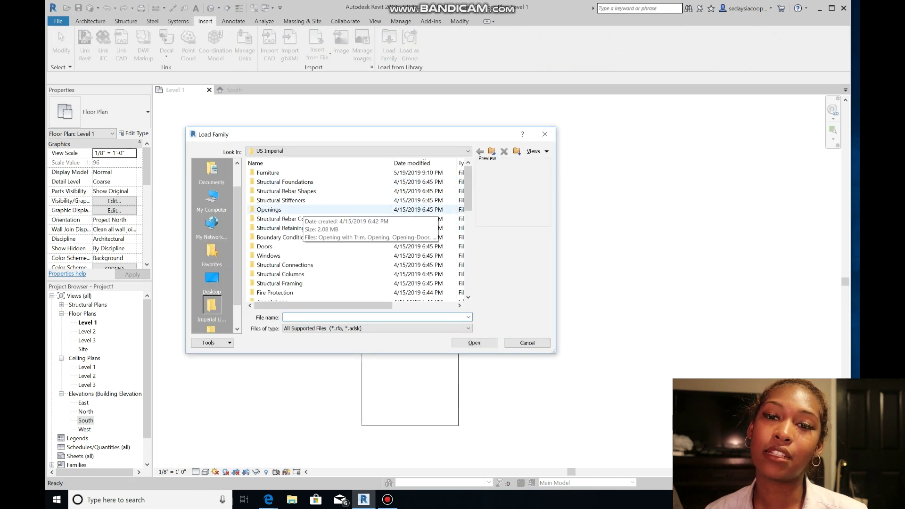
click(293, 274)
click(474, 342)
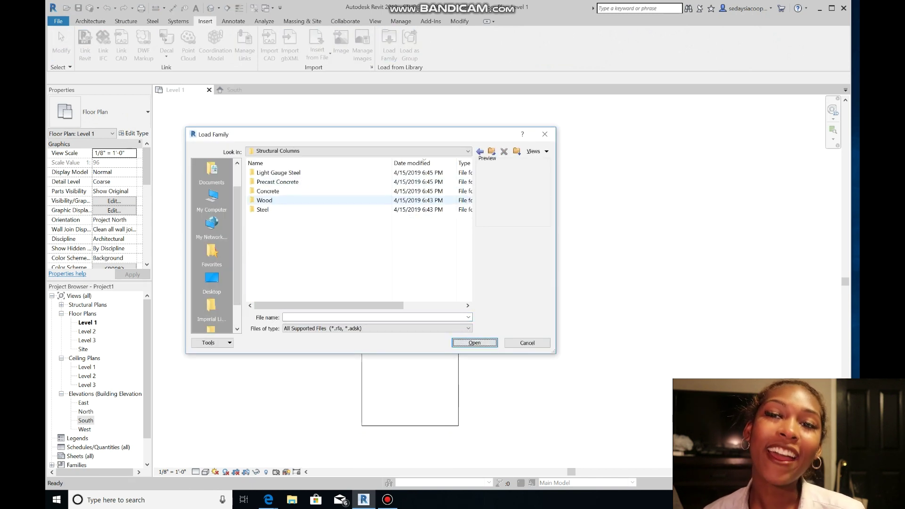
double_click(265, 200)
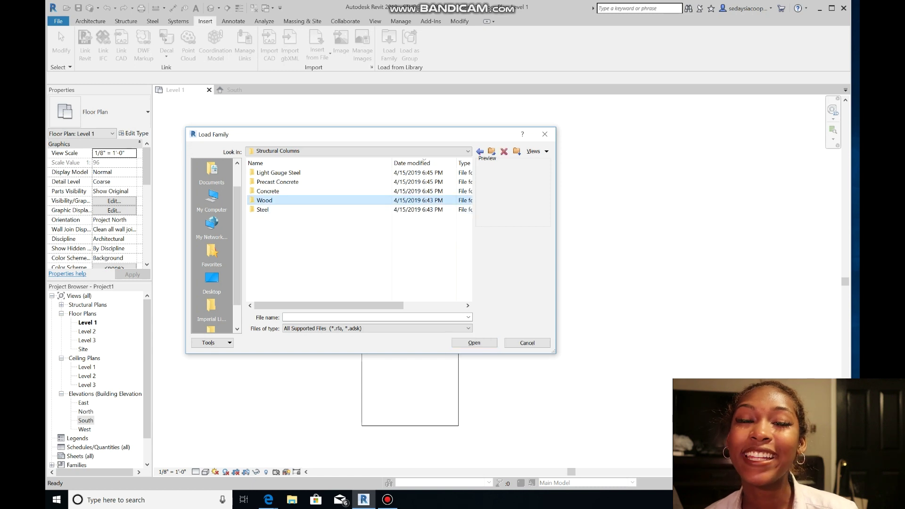
click(277, 182)
click(475, 343)
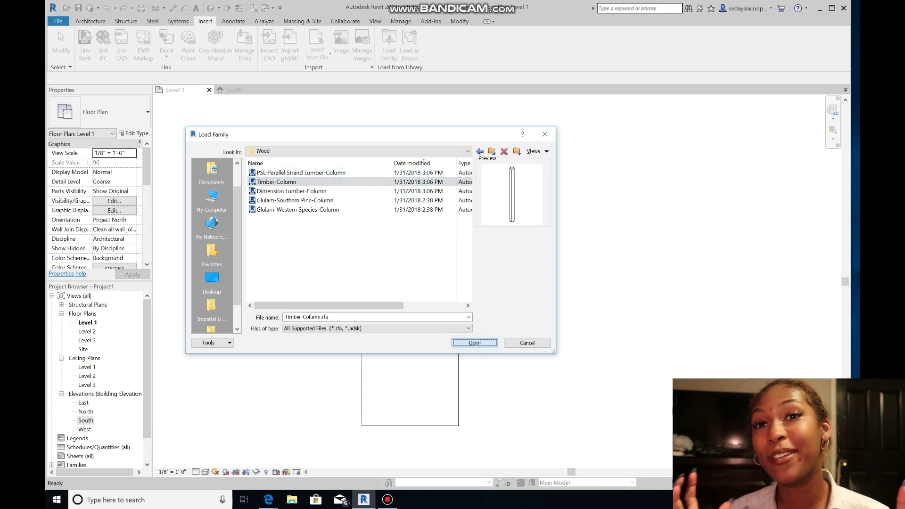
click(451, 242)
key(Return)
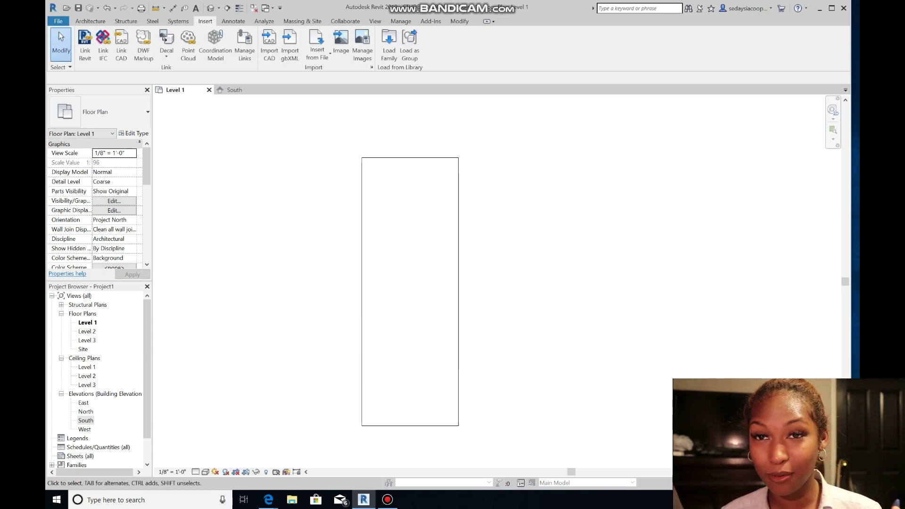
Step: Place a vertical 6x6 Timber-Column structural column just inside the floor's upper-left corner
click(126, 21)
click(125, 45)
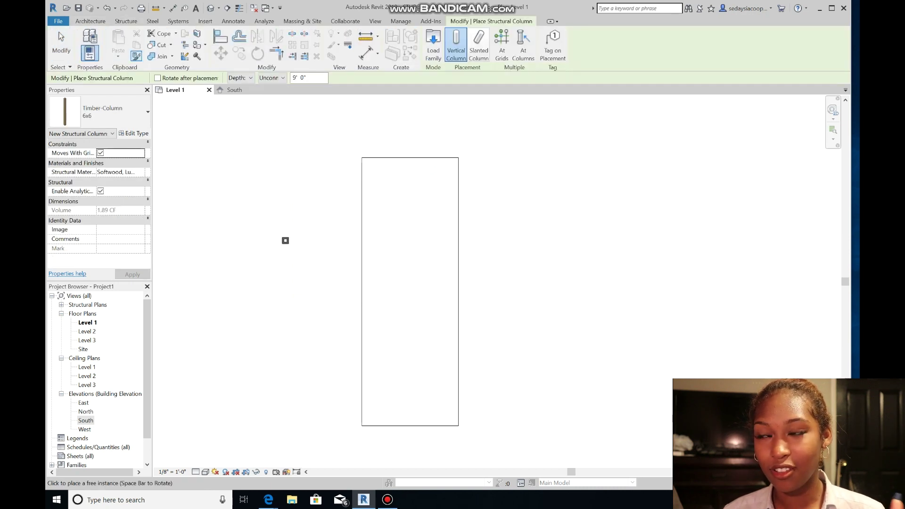
scroll(365, 163, up, 5)
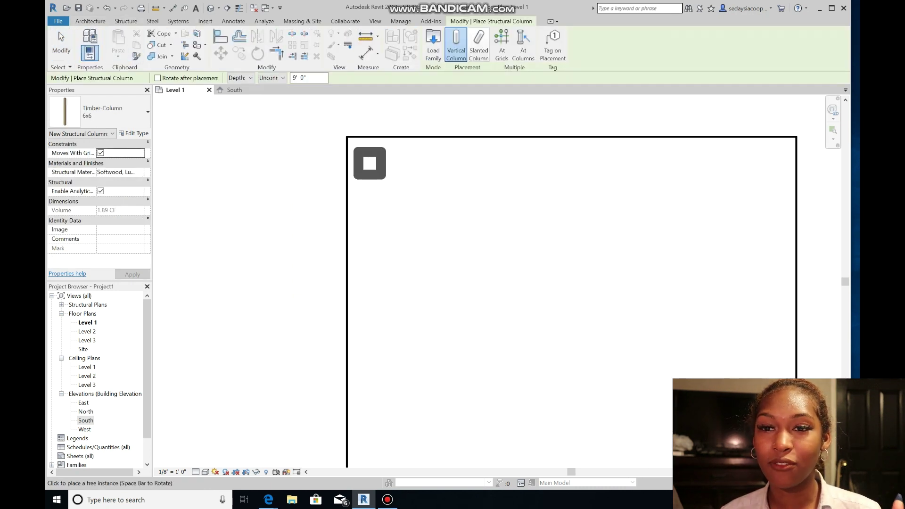
click(370, 163)
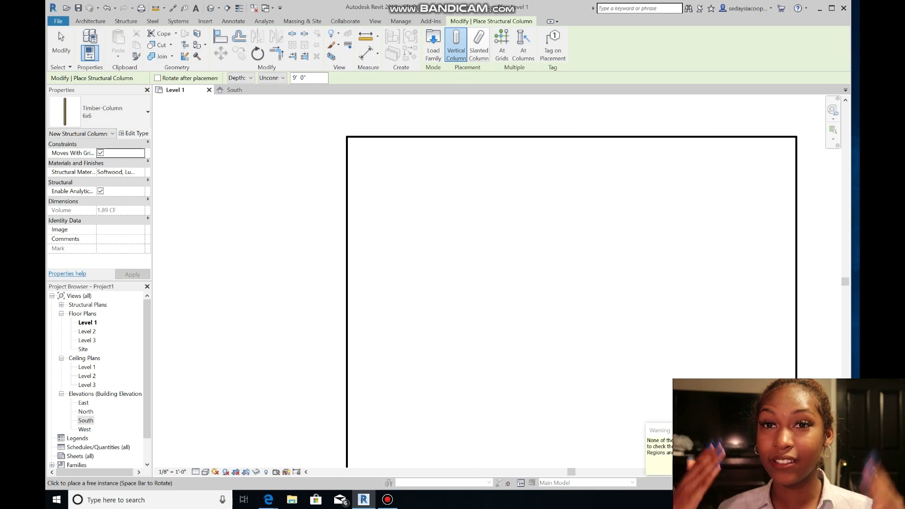
Step: Set both the primary range bottom and the view depth level of the Level 1 view range to Unlimited
key(v)
key(r)
click(568, 240)
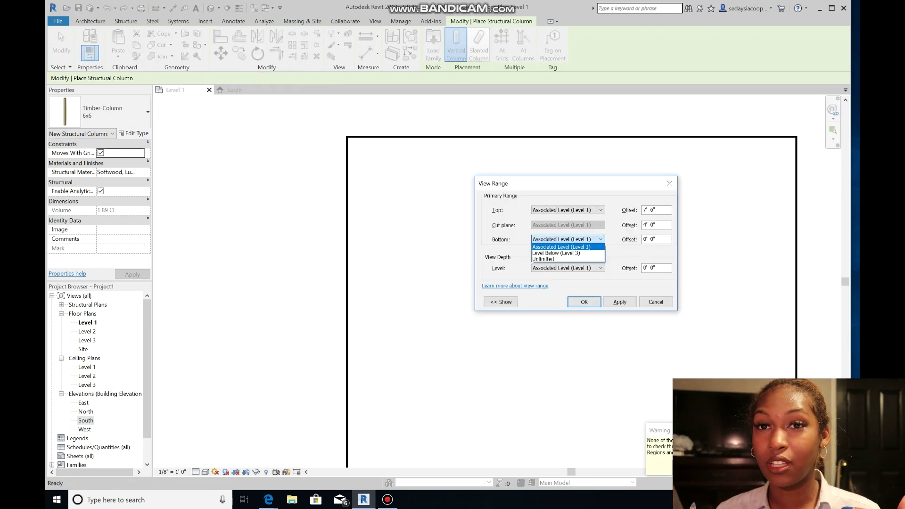
click(543, 259)
click(600, 268)
click(543, 287)
click(584, 302)
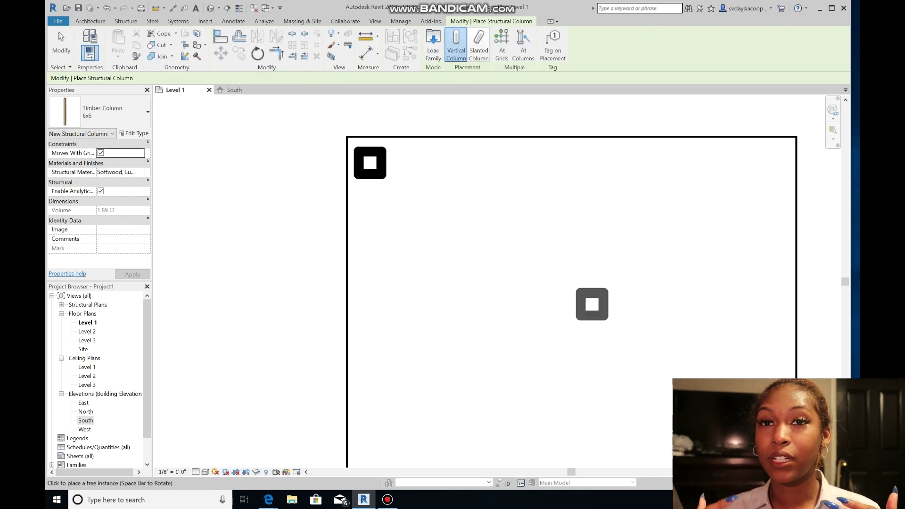
Step: Place 6x6 timber columns just inside the three remaining corners of the floor, in line with the first column
click(770, 163)
scroll(770, 164, down, 6)
scroll(783, 405, up, 3)
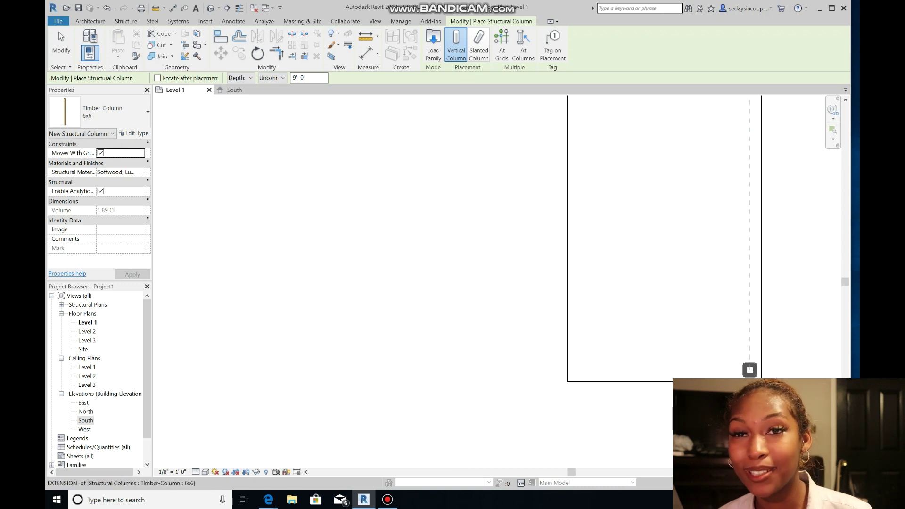
click(577, 370)
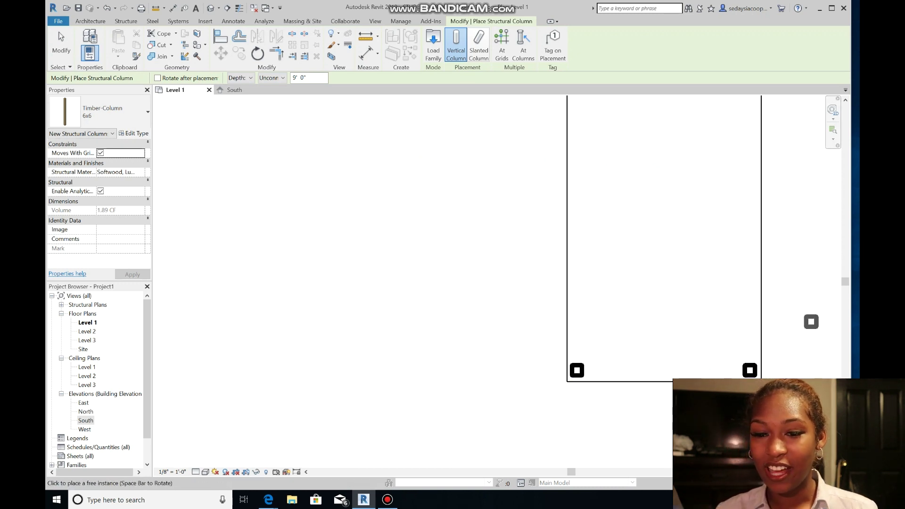
key(Escape)
scroll(811, 322, down, 6)
drag(571, 471, 626, 472)
scroll(624, 225, up, 2)
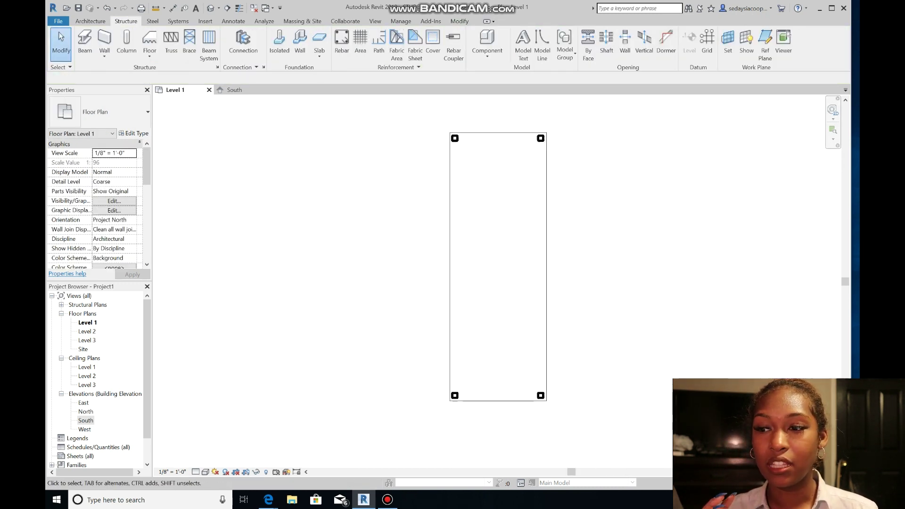
Step: Draw a Generic - 8" structural wall along the floor's upper edge, with its outer face flush with that edge
click(541, 138)
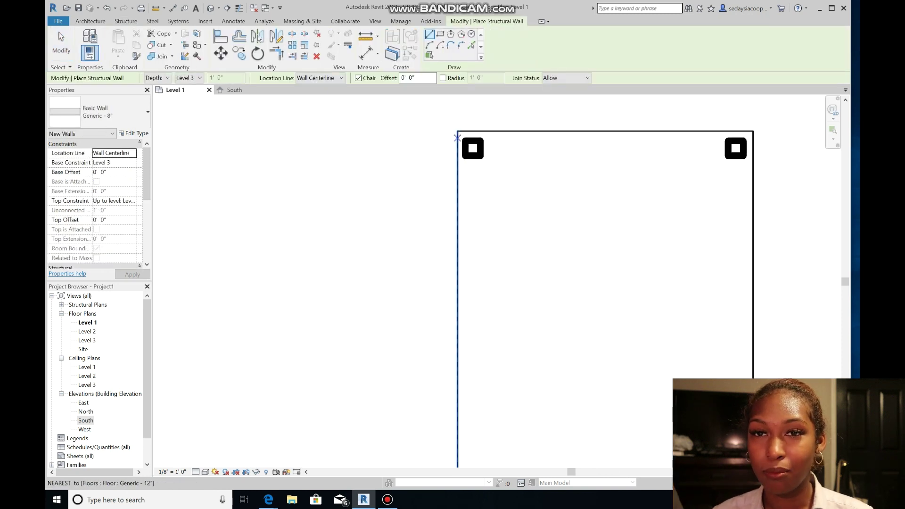
click(457, 131)
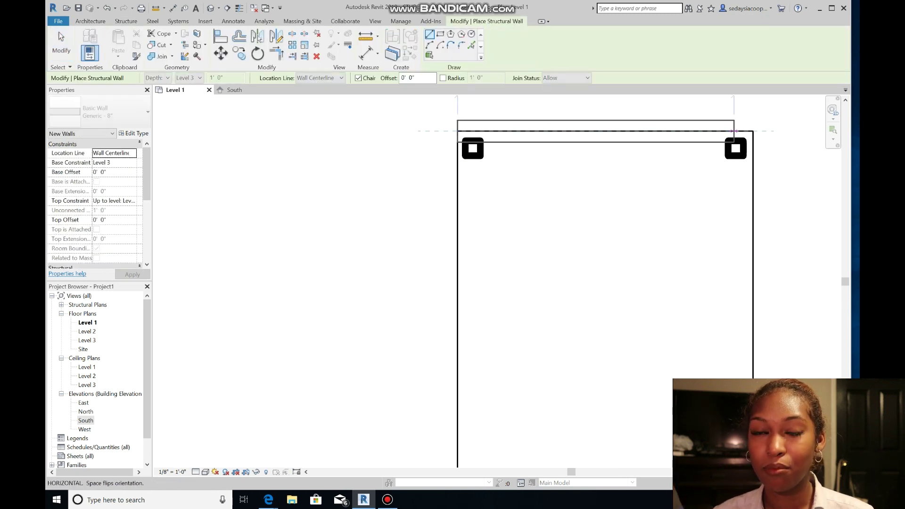
click(753, 131)
key(Escape)
key(Escape)
mouse_move(660, 131)
mouse_down()
mouse_move(671, 161)
mouse_move(660, 147)
mouse_up()
key(ctrl+z)
Step: Move the two upper corner columns inward and down to clear the upper wall
drag(472, 148, 485, 164)
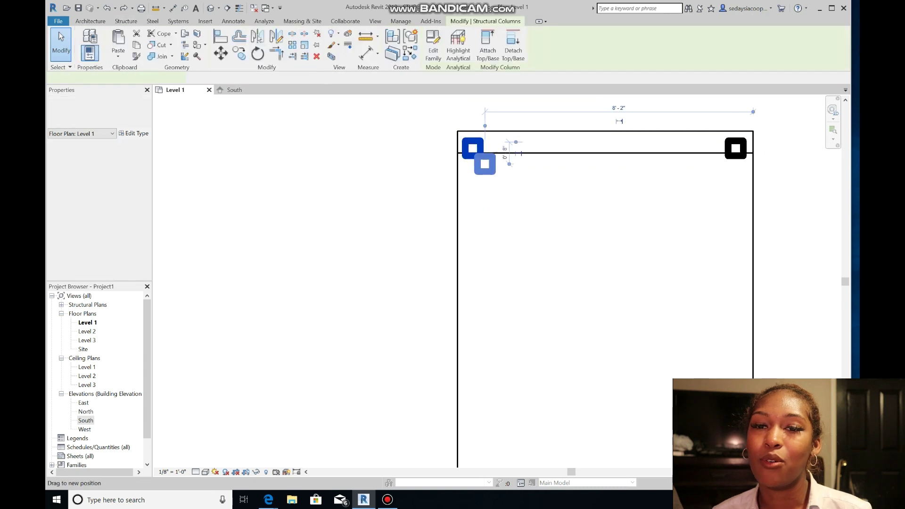
drag(736, 148, 723, 164)
key(Escape)
scroll(482, 217, down, 5)
Step: Draw a Generic - 8" structural wall along the floor's right edge from the upper wall to the lower corner
click(104, 39)
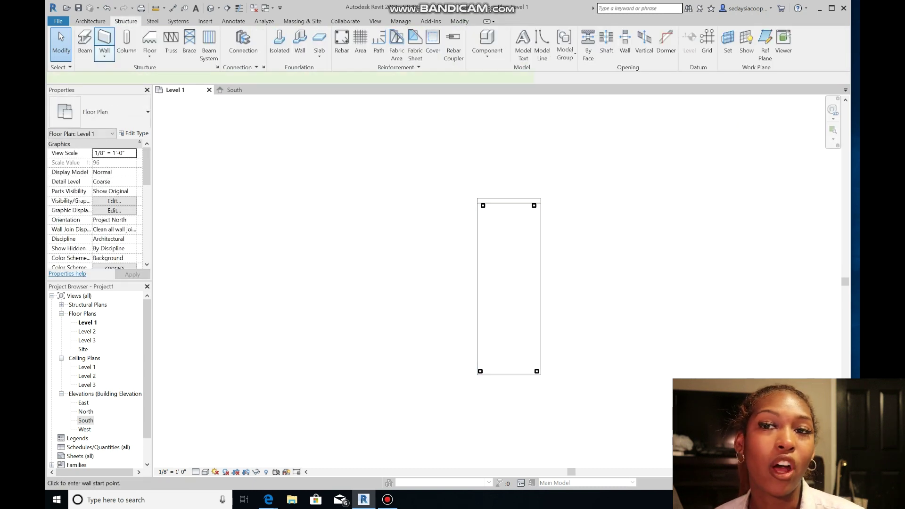
scroll(556, 232, up, 4)
click(493, 129)
scroll(481, 383, down, 5)
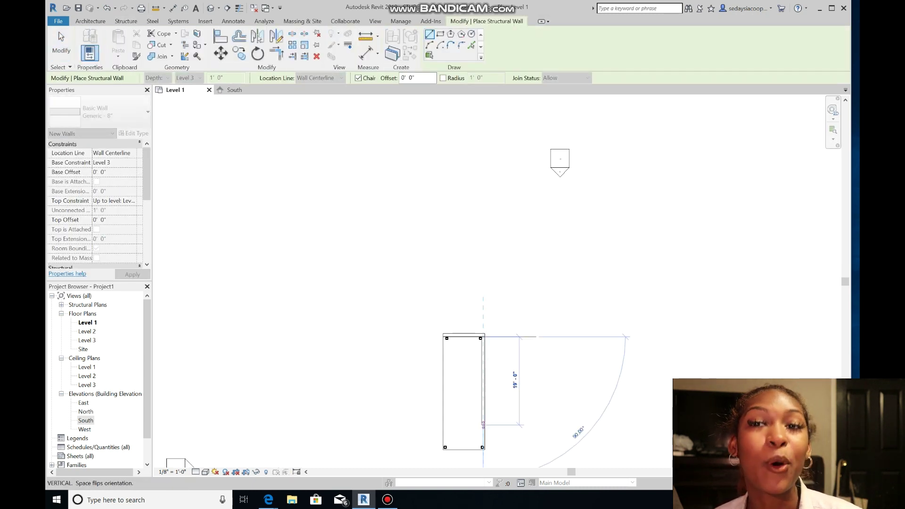
scroll(484, 450, up, 6)
click(476, 443)
key(Escape)
key(Escape)
Step: Shift the lower-right column inward from the right wall and align the upper-right column with the walls' inner corner
drag(477, 419, 457, 398)
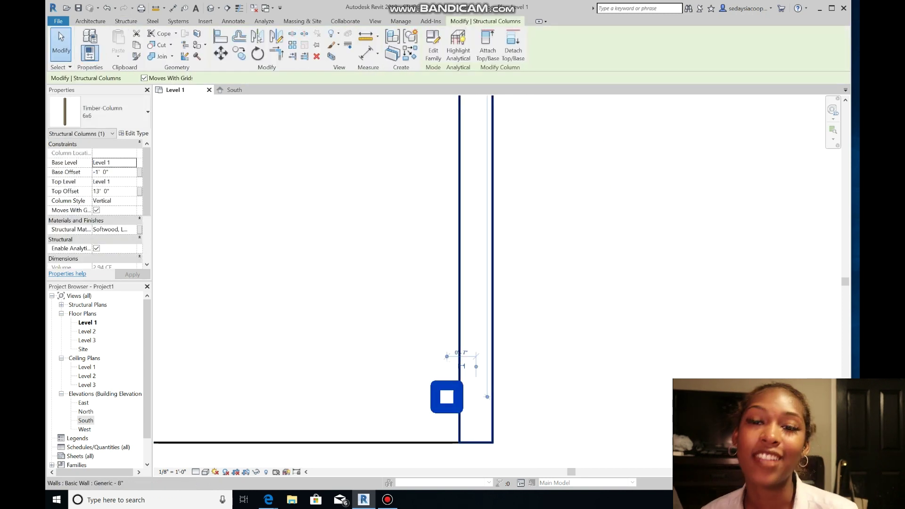
scroll(466, 300, down, 6)
scroll(464, 191, up, 6)
mouse_move(475, 331)
mouse_down()
mouse_move(466, 330)
mouse_move(475, 331)
mouse_up()
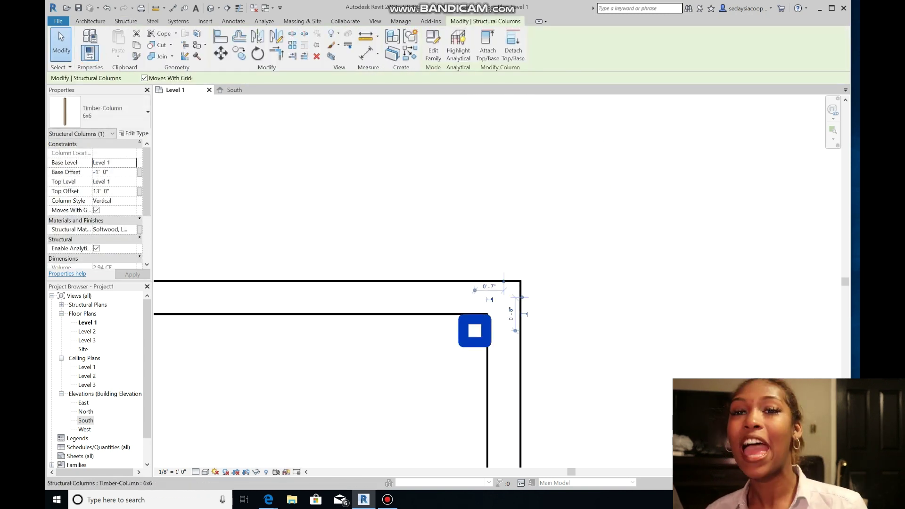
scroll(464, 328, up, 5)
key(Escape)
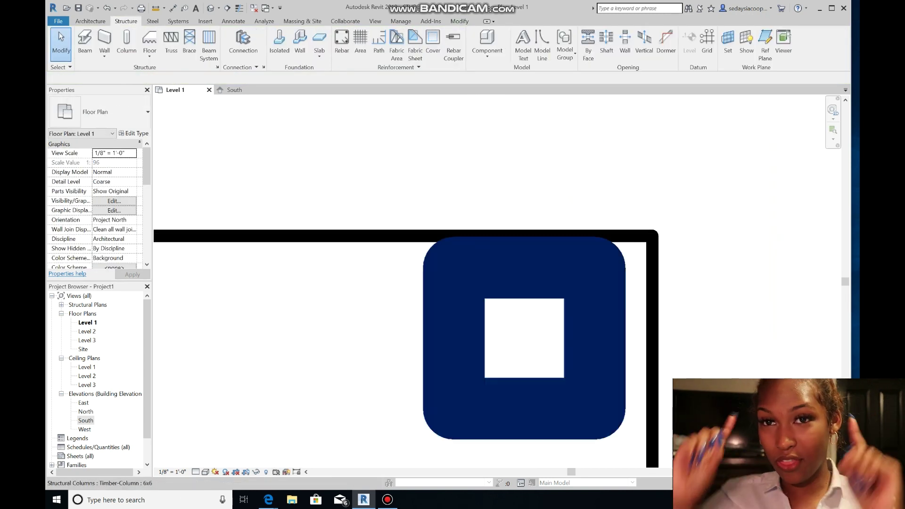
drag(598, 317, 623, 317)
scroll(623, 317, down, 10)
key(Escape)
scroll(674, 386, up, 3)
Step: Draw a Generic - 8" structural wall along the floor's left edge from the upper wall to the lower edge
click(105, 39)
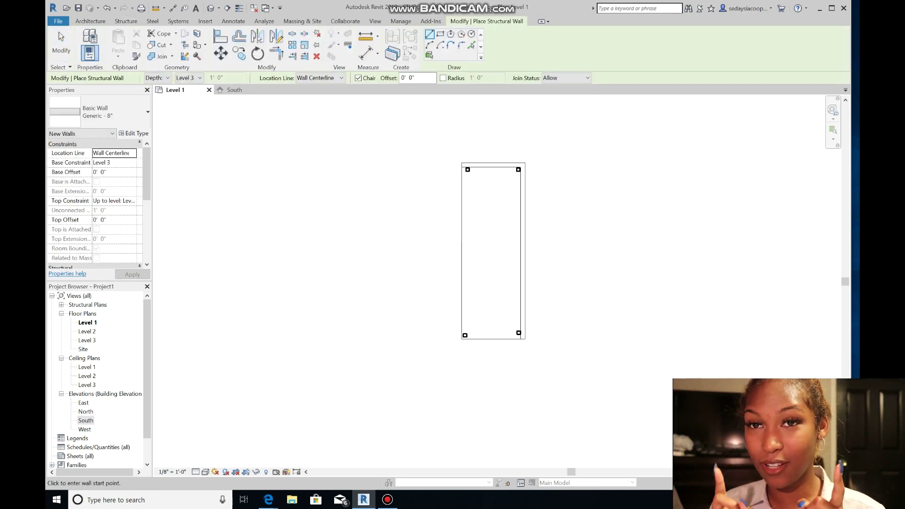
click(464, 165)
click(464, 337)
key(Escape)
key(Escape)
Step: Move the upper-left and lower-left columns inward against the inner face of the left wall
scroll(469, 187, up, 4)
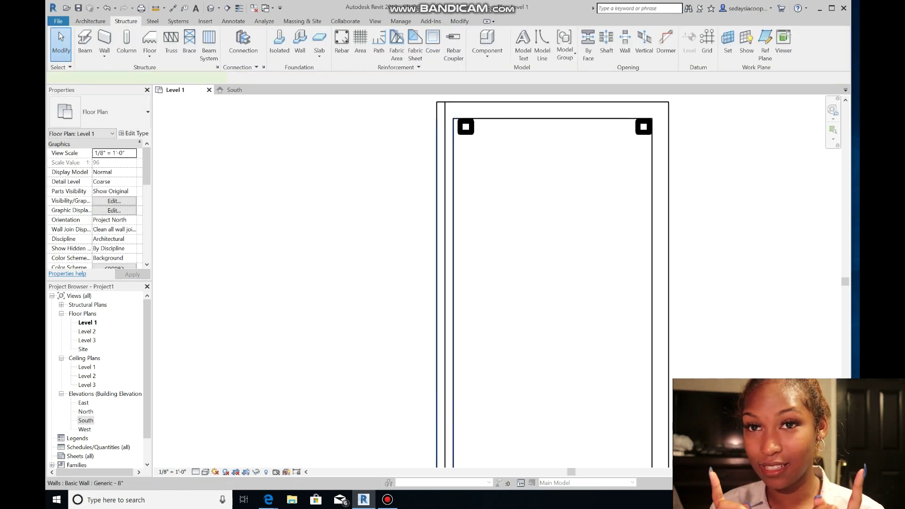
click(465, 127)
scroll(469, 108, up, 5)
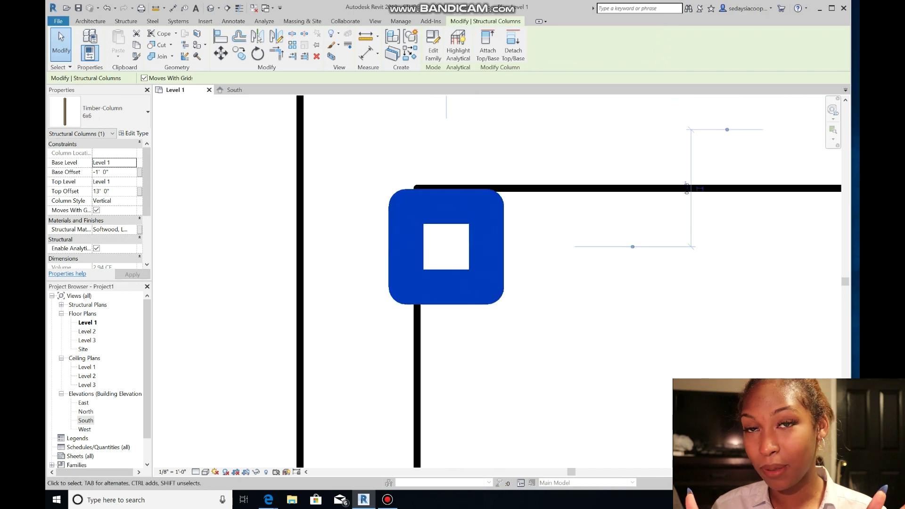
drag(447, 246, 472, 247)
key(Escape)
scroll(584, 293, down, 7)
scroll(593, 302, down, 3)
scroll(651, 349, up, 4)
drag(308, 300, 328, 285)
Step: Draw a Generic - 8" structural wall along the floor's lower edge, connecting the left and right walls
click(126, 21)
click(104, 42)
click(304, 307)
click(619, 308)
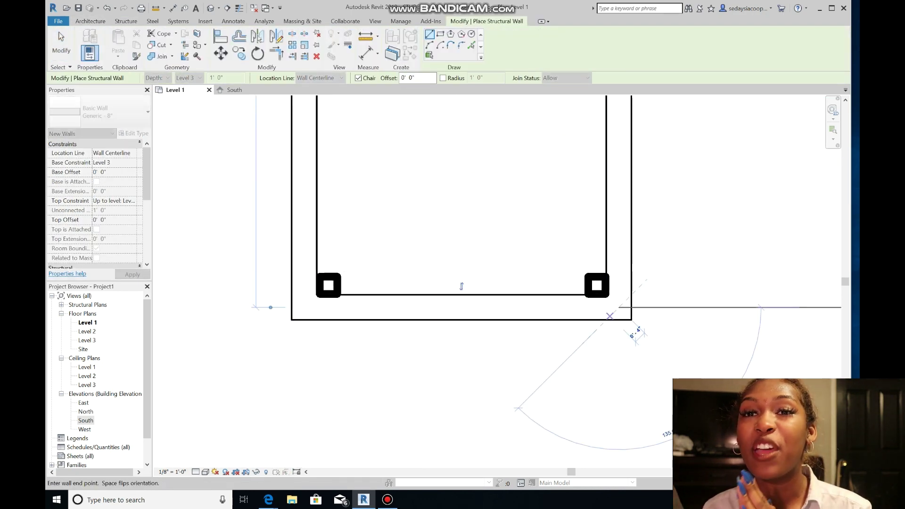
key(Escape)
key(Escape)
Step: Shift the lower-left and lower-right columns inward so they sit against the inner corners of the walls
scroll(339, 277, up, 5)
click(309, 273)
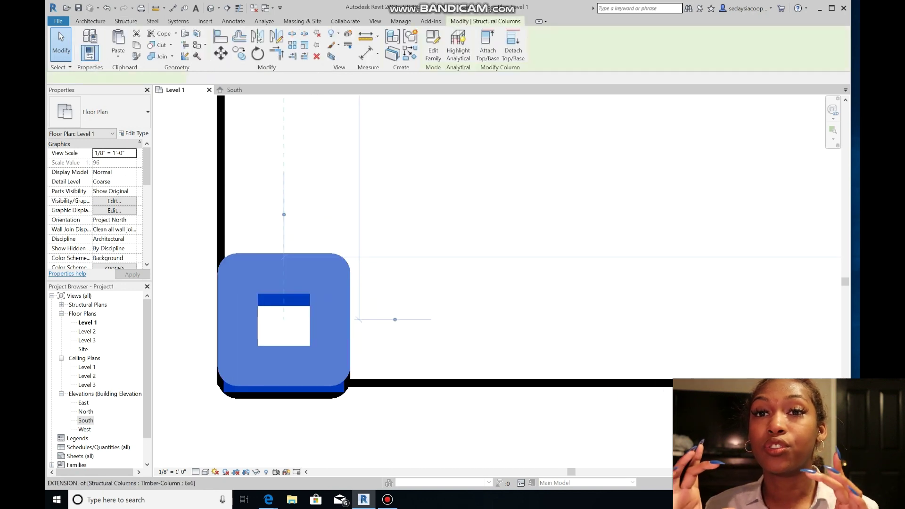
drag(327, 313, 327, 312)
click(429, 404)
scroll(429, 405, down, 6)
scroll(637, 396, up, 7)
drag(622, 344, 603, 326)
click(727, 335)
scroll(726, 335, down, 10)
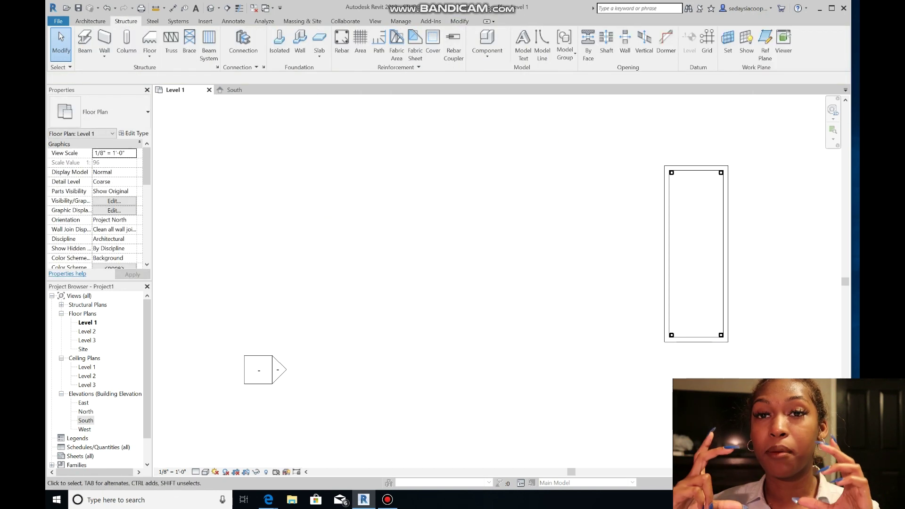
Step: Set the top constraint of all four perimeter walls together to the level 14' above their base
scroll(775, 178, up, 3)
scroll(748, 299, down, 5)
click(704, 252)
key(alt)
click(685, 308)
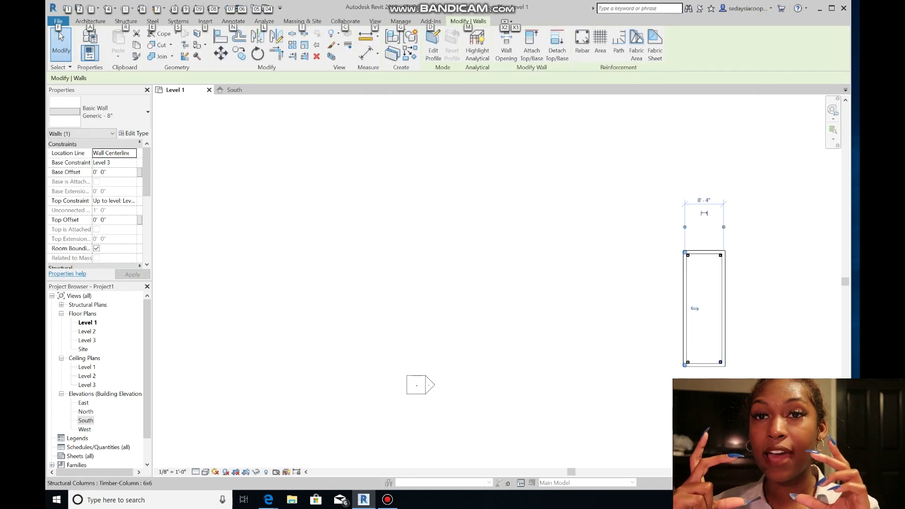
click(706, 364)
scroll(745, 347, up, 6)
ctrl+click(682, 330)
ctrl+click(579, 325)
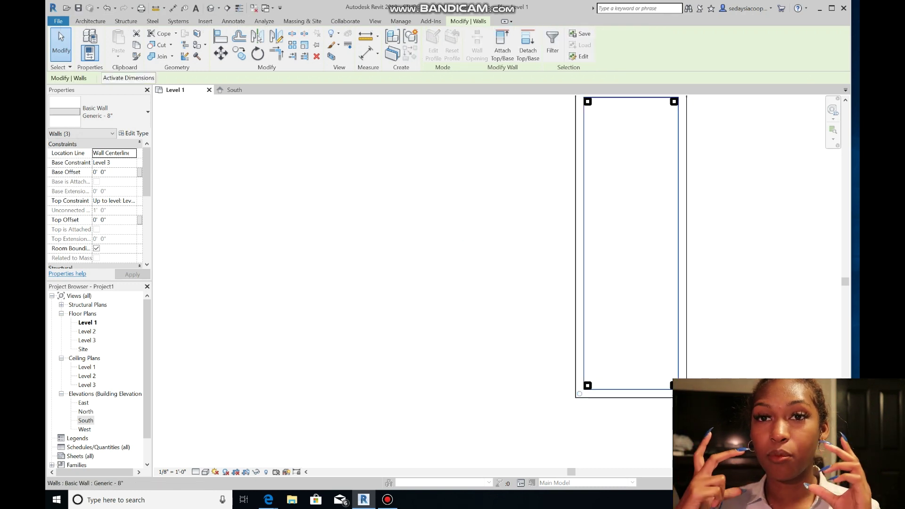
click(133, 201)
click(116, 225)
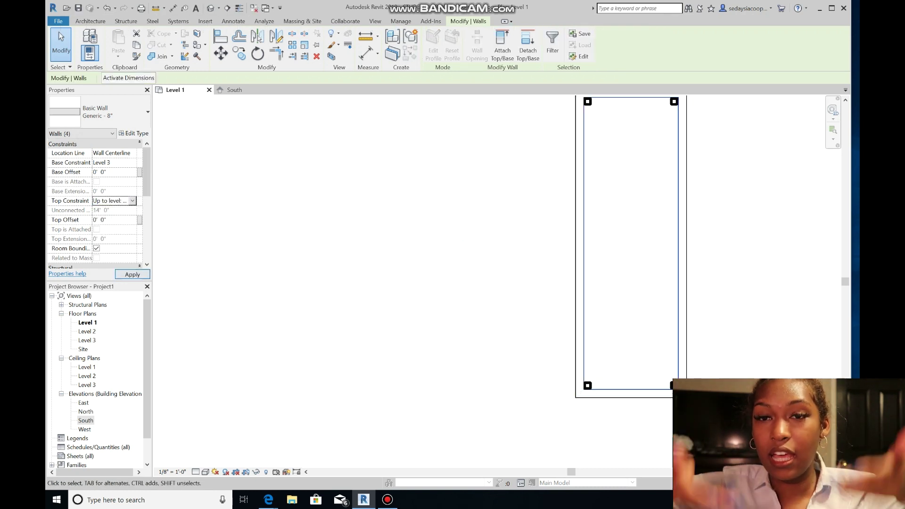
Step: Sketch a rectangular floor boundary between the inner wall faces at the building's upper end, 7'-8" wide and about 6' deep
scroll(480, 273, down, 3)
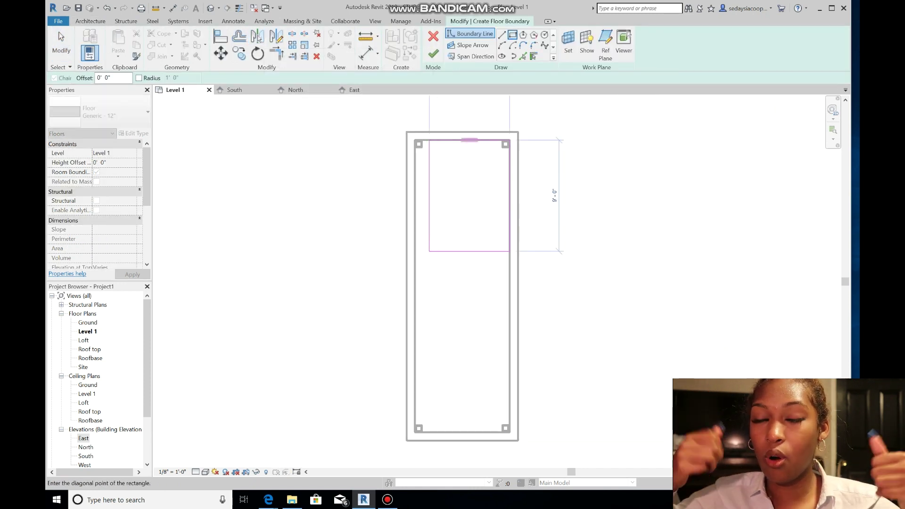
scroll(451, 254, down, 3)
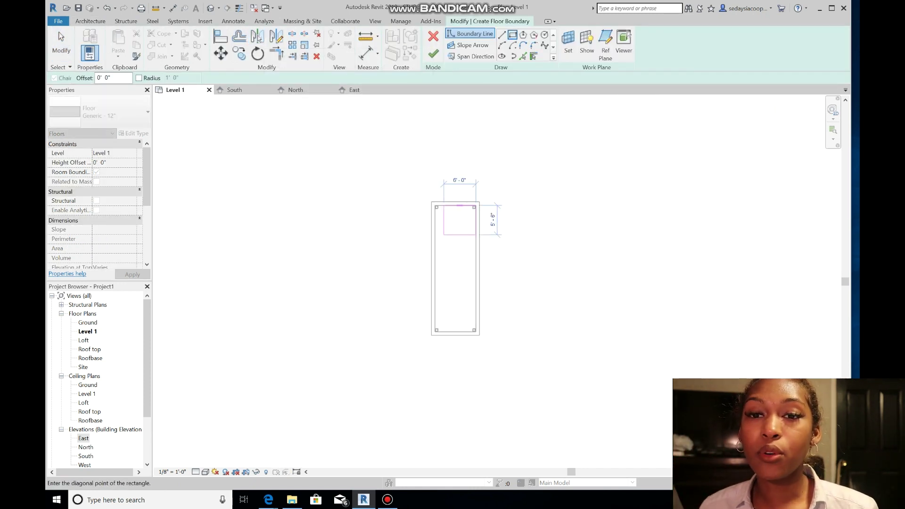
scroll(443, 234, up, 4)
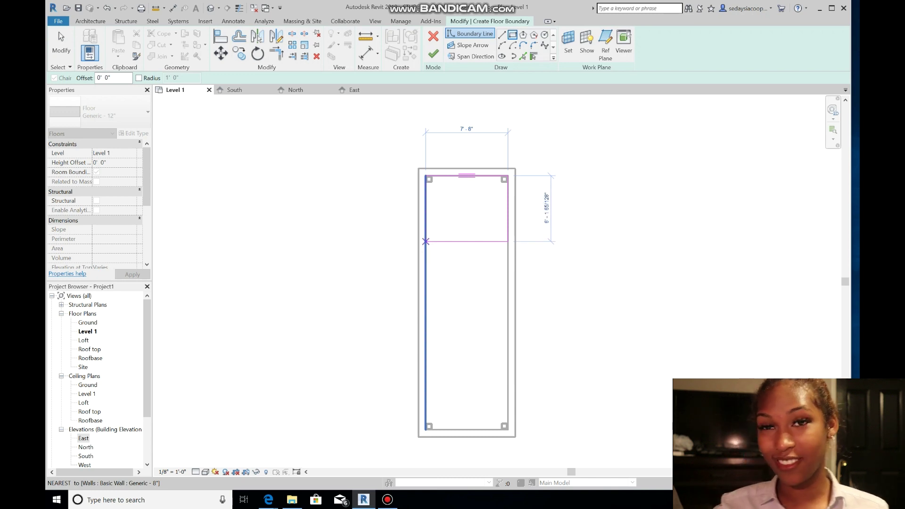
click(426, 241)
key(Escape)
key(Escape)
click(450, 241)
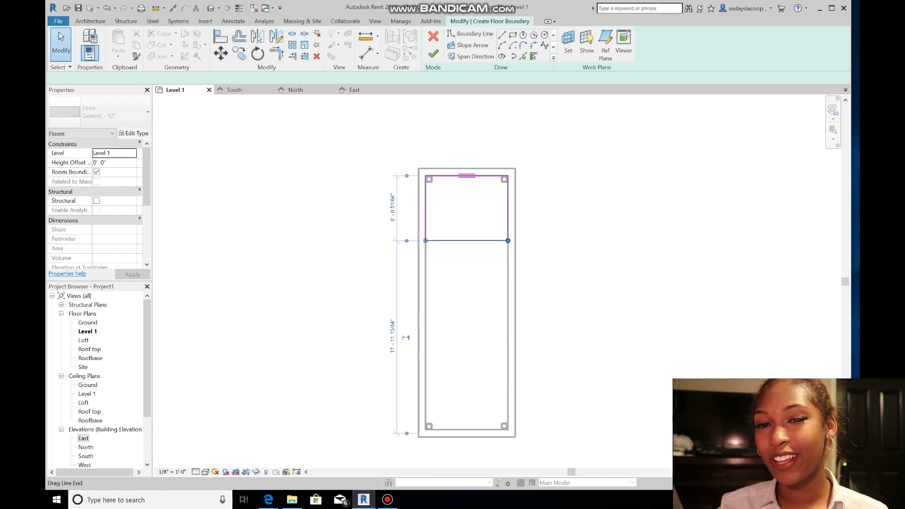
key(Escape)
key(Escape)
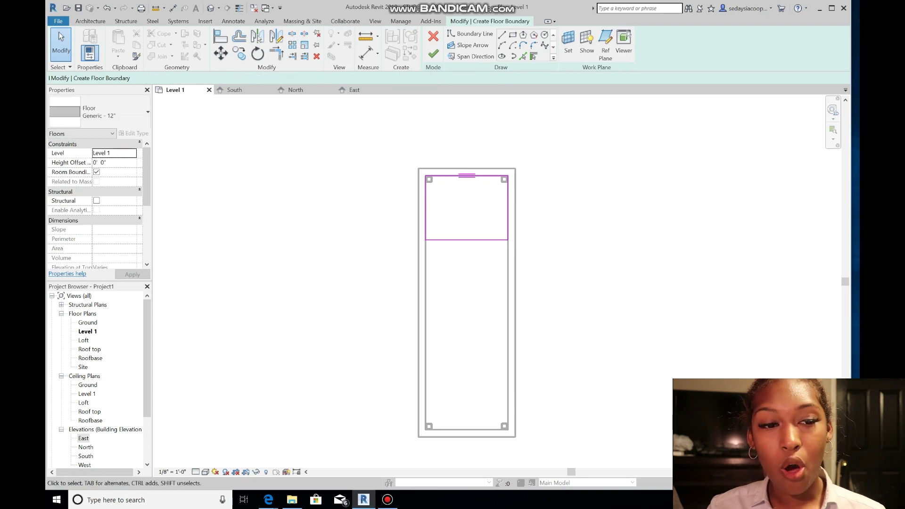
Step: Assign the sketched floor to the Roofbase level and finish its boundary
click(132, 154)
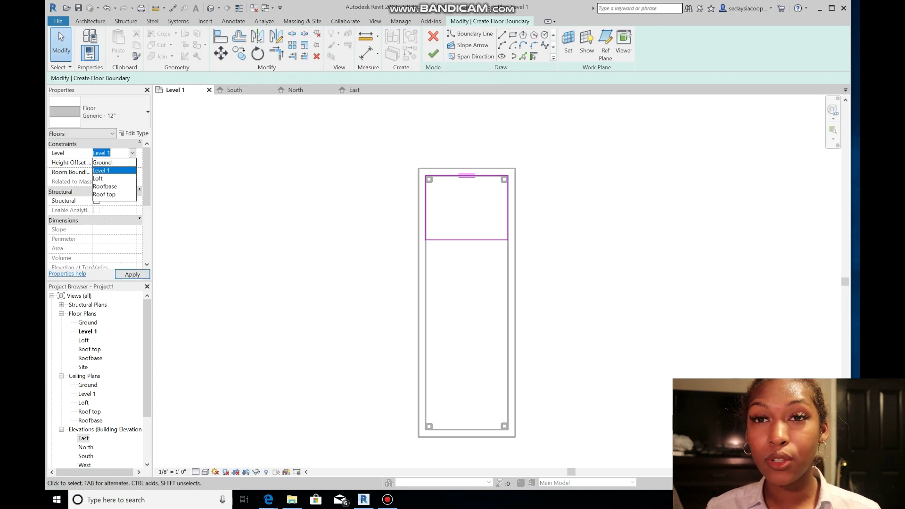
click(111, 187)
click(434, 54)
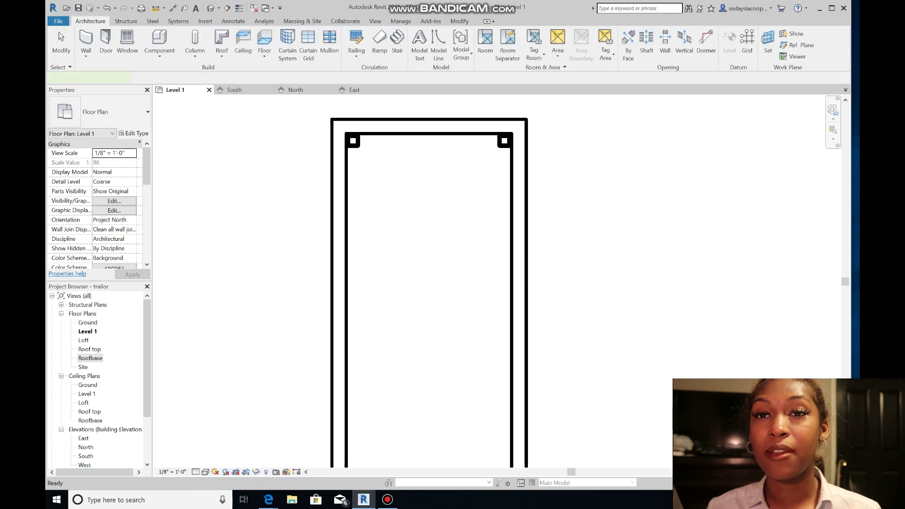
Step: Draw a Generic - 8" wall across the interior from the left to the right wall, 5'-0" below the upper wall
key(w)
key(a)
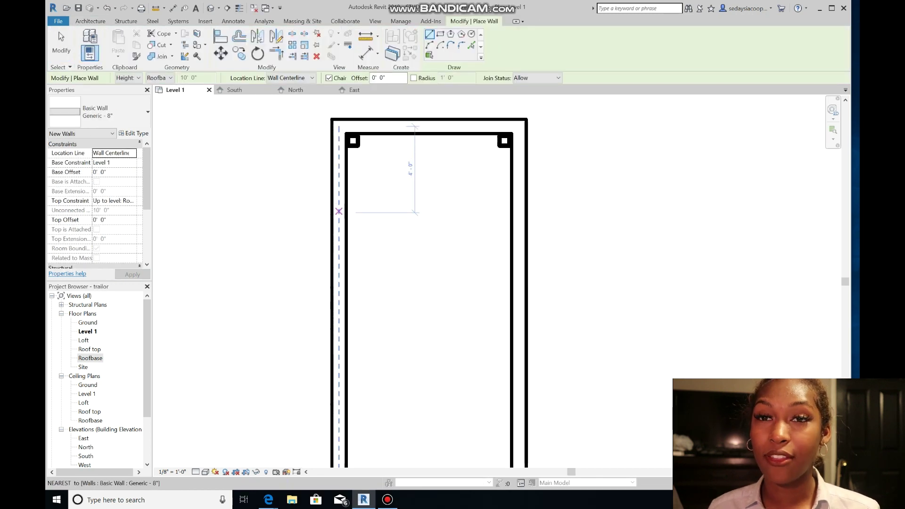
click(338, 234)
click(511, 234)
key(Escape)
key(Escape)
Step: Set the cross wall's top constraint to the Loft level, check the East elevation and return to the Level 1 plan
click(429, 232)
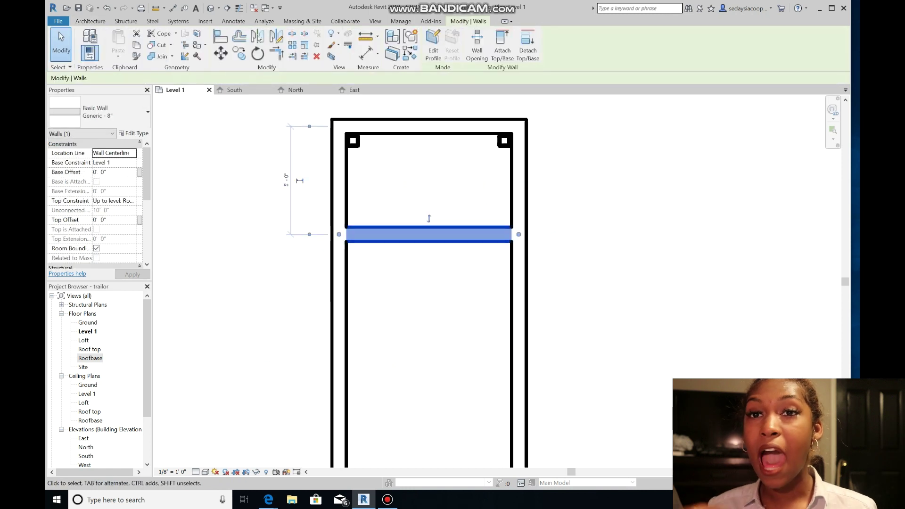
click(132, 201)
click(113, 234)
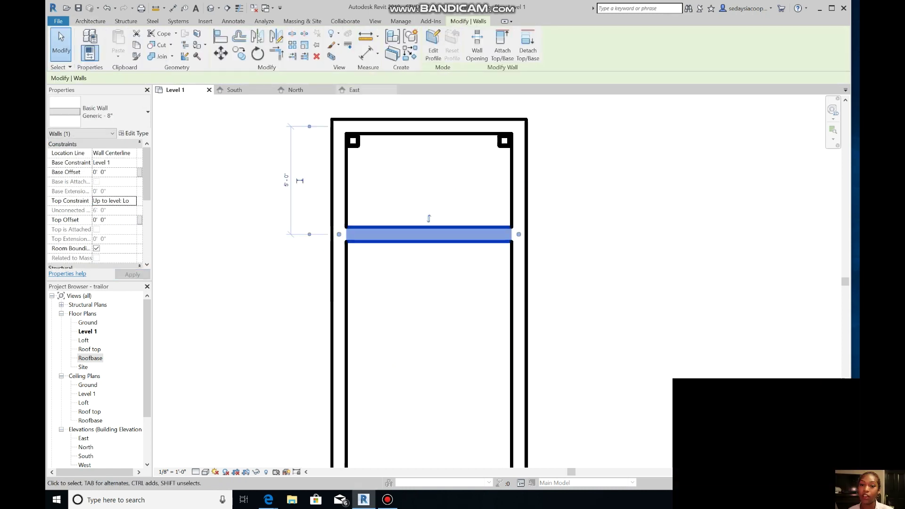
click(354, 90)
key(Escape)
click(184, 90)
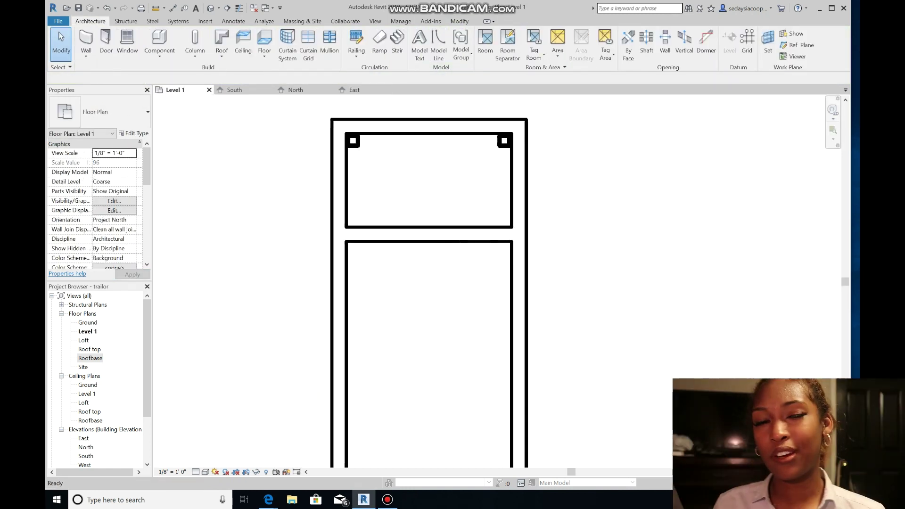
Step: Draw an L-shaped Generic - 8" partition running 6'-0" down from the cross wall, 2'-6" from the left wall, and returning to it
scroll(170, 286, down, 6)
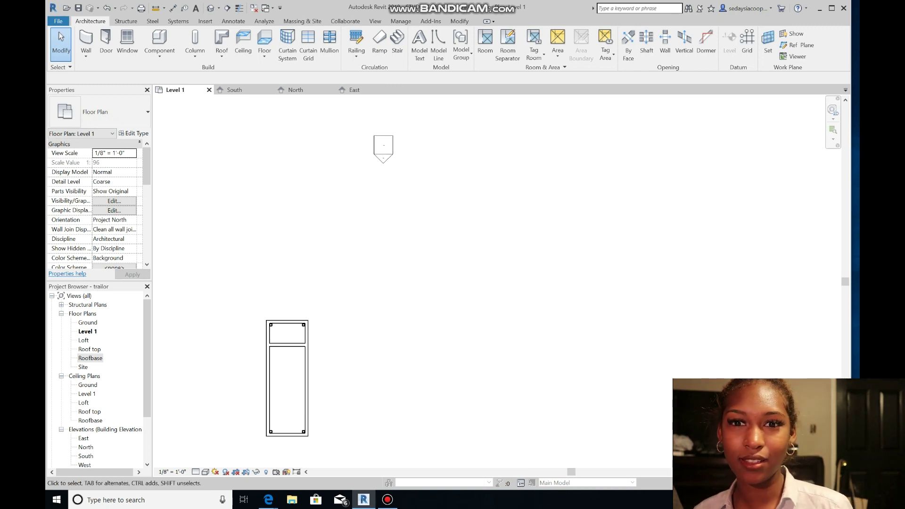
scroll(288, 441, up, 4)
scroll(281, 151, up, 2)
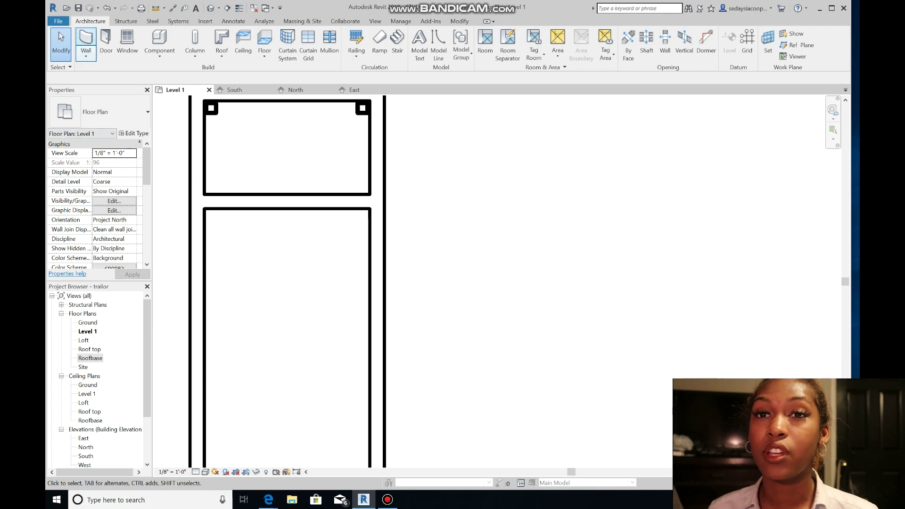
click(86, 42)
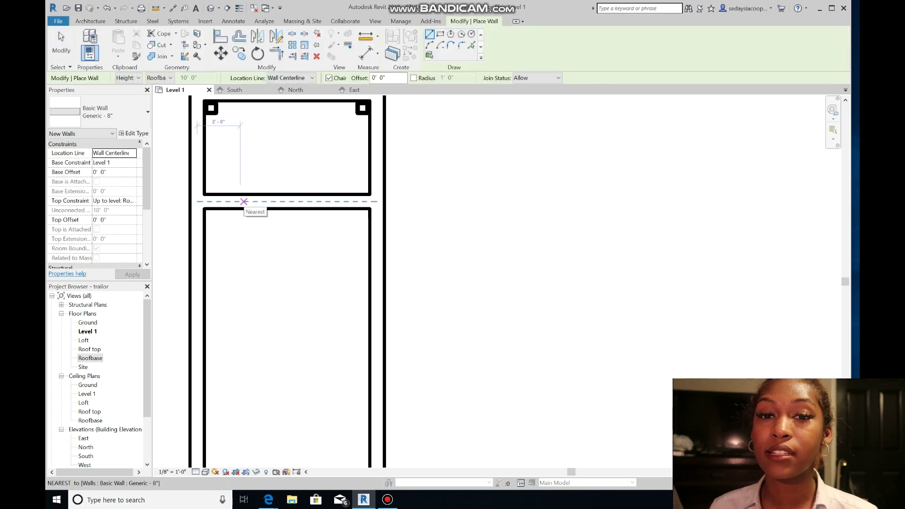
click(251, 201)
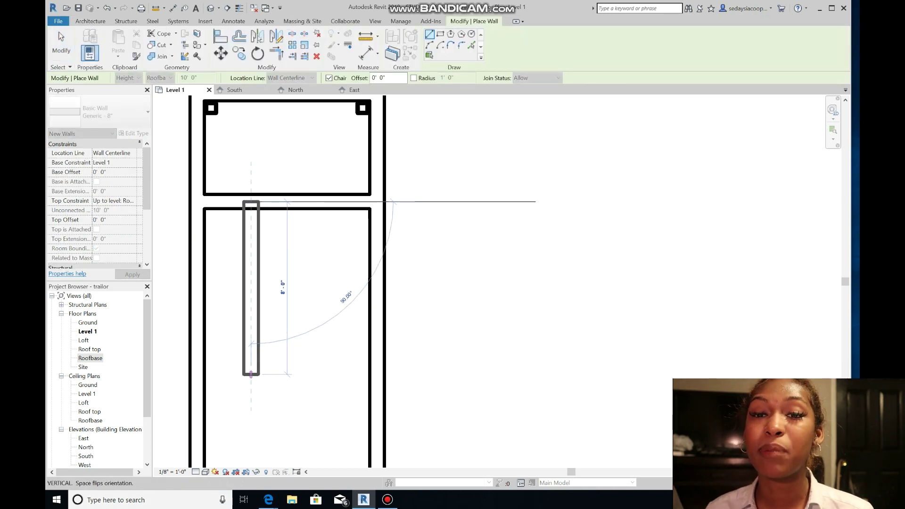
click(251, 331)
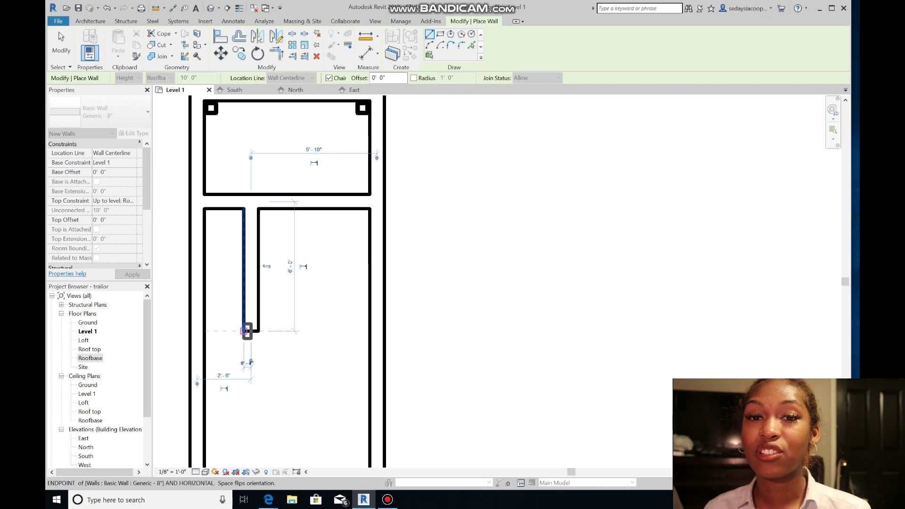
click(203, 332)
key(Escape)
key(Escape)
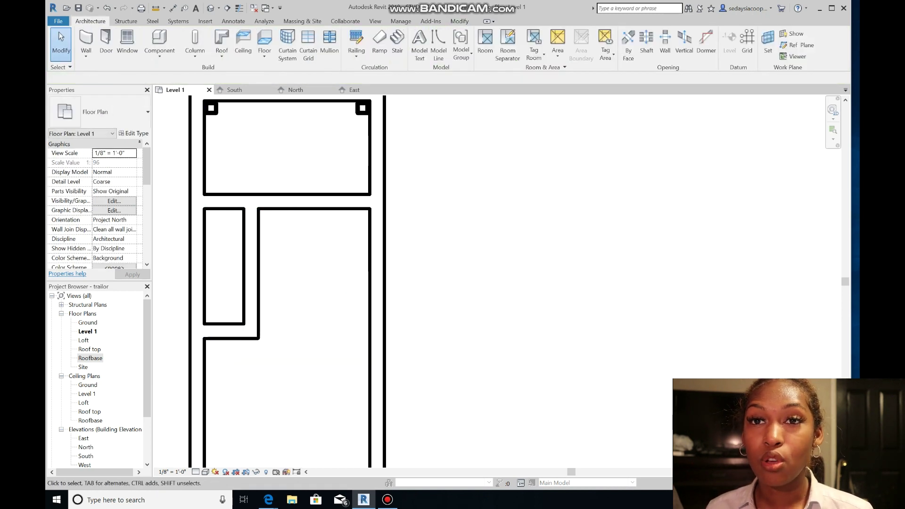
click(106, 41)
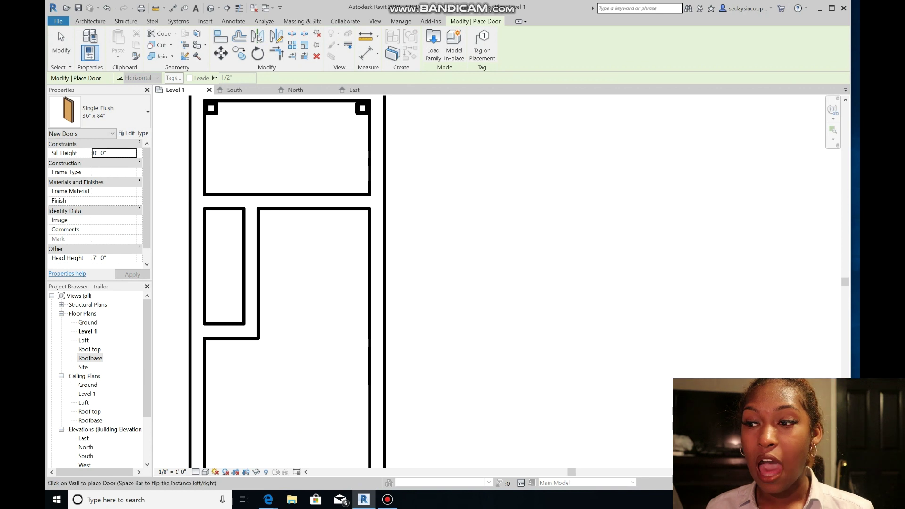
click(432, 47)
click(359, 151)
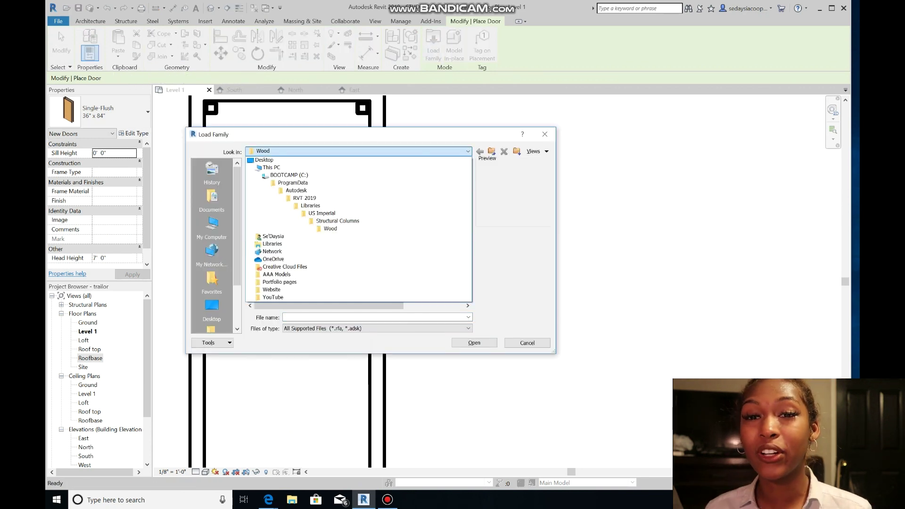
click(311, 207)
double_click(282, 182)
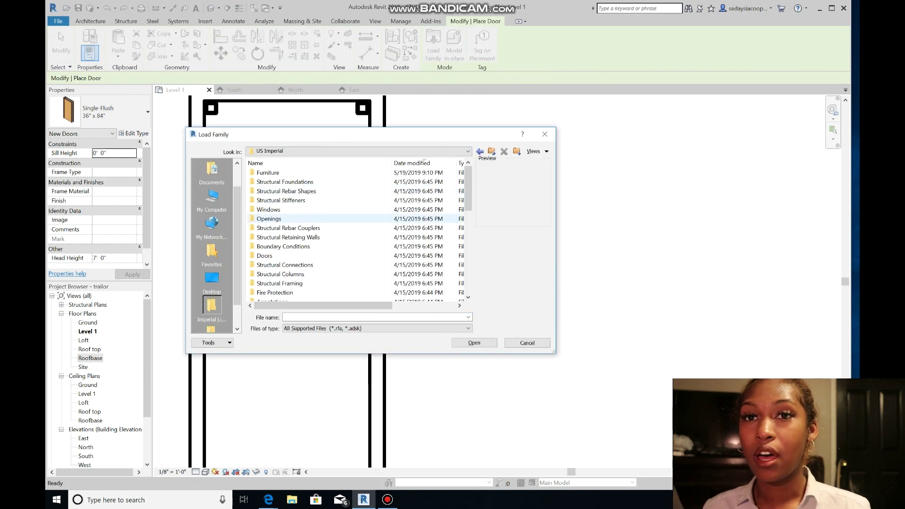
scroll(312, 218, down, 1)
click(545, 134)
click(126, 22)
click(91, 22)
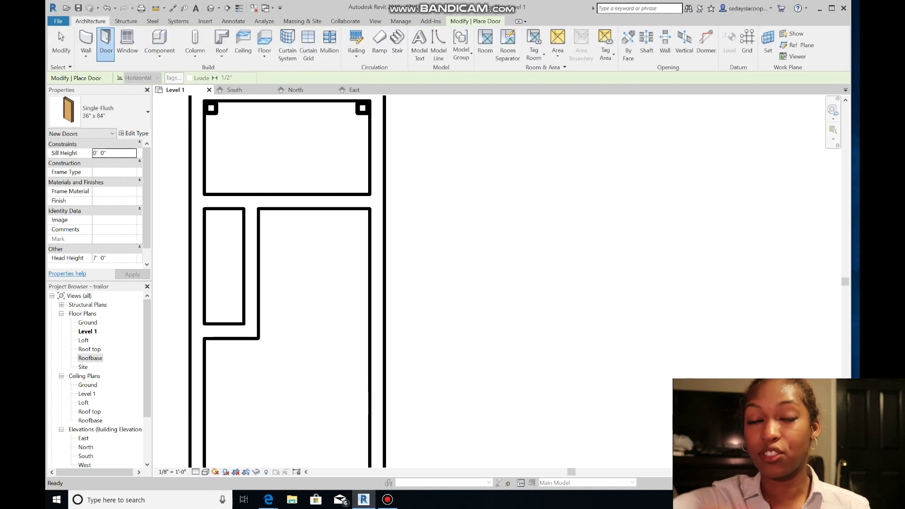
click(138, 112)
click(138, 113)
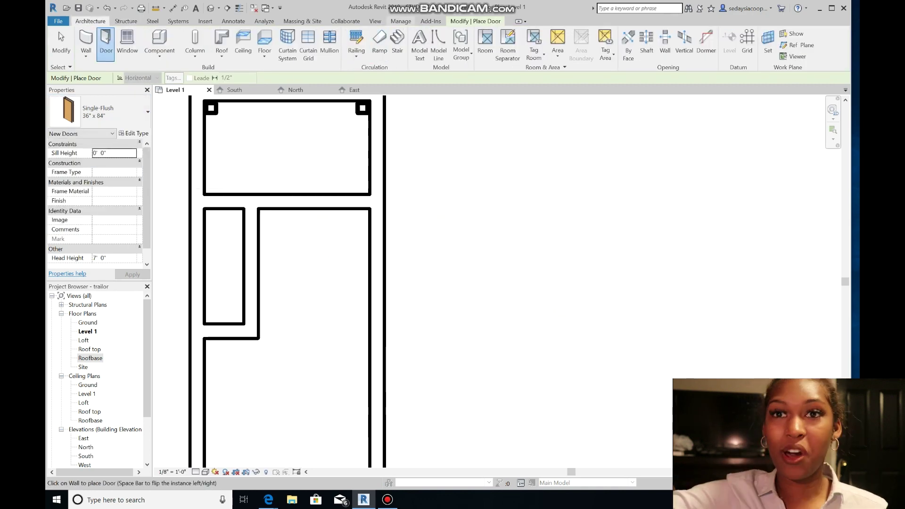
Step: Load the Door-Interior-Single-2_Panel-Wood family from the Residential door folder of the US Imperial library
click(205, 21)
click(389, 45)
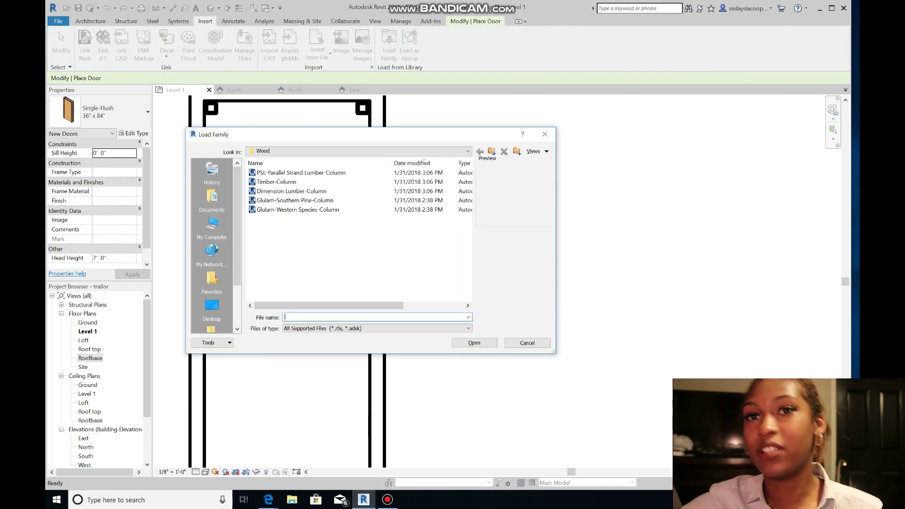
click(468, 152)
click(322, 213)
double_click(265, 255)
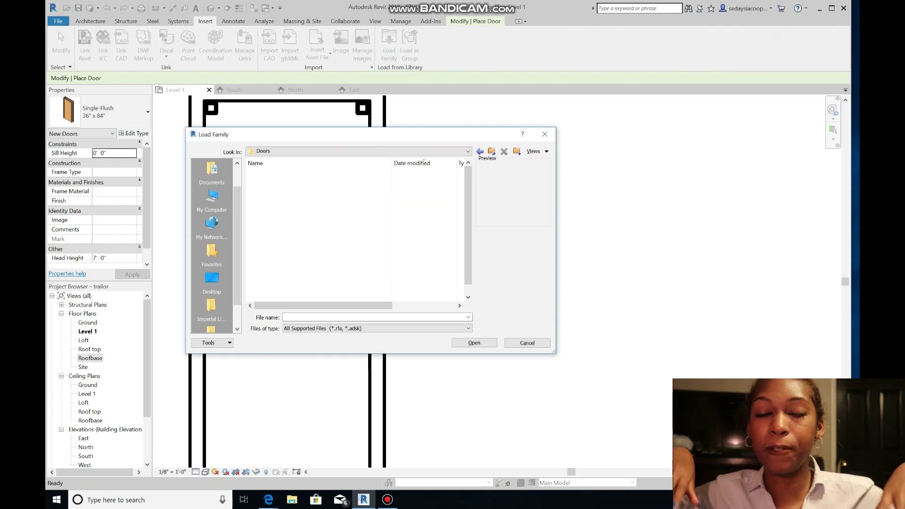
double_click(272, 292)
click(306, 182)
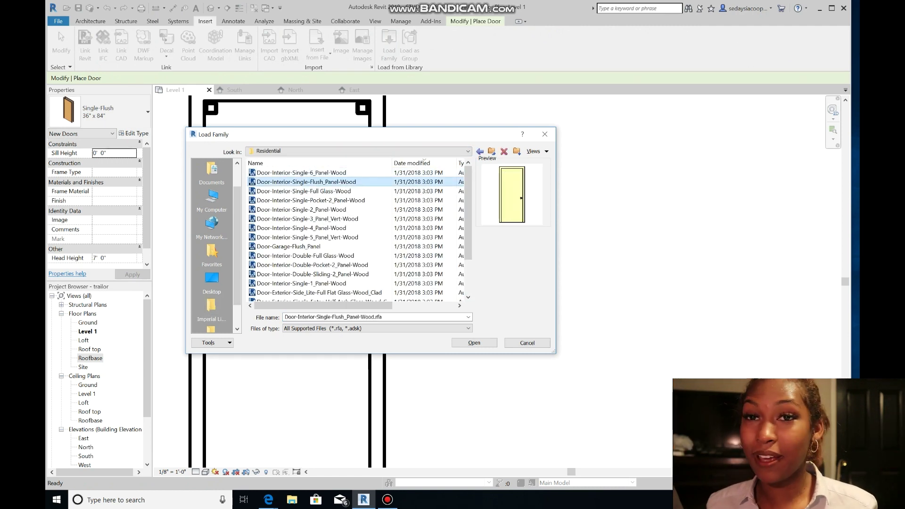
click(304, 190)
click(306, 200)
click(301, 209)
click(474, 343)
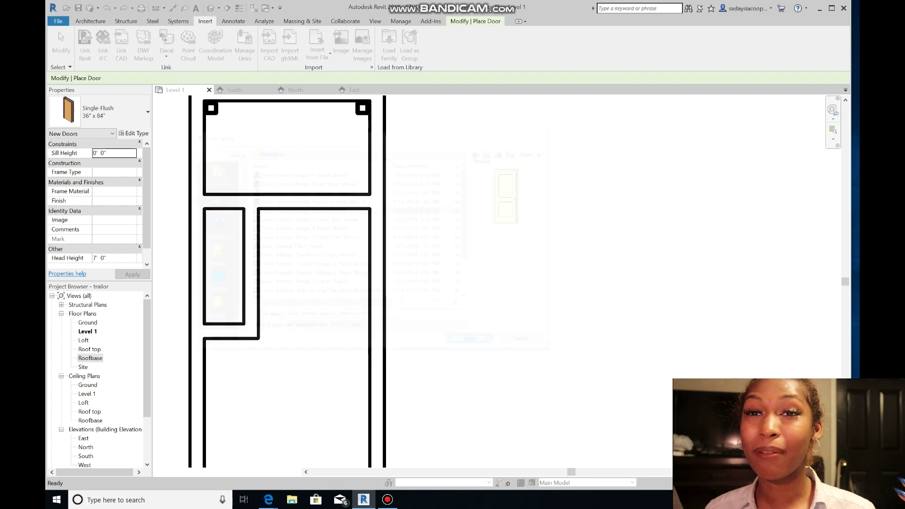
Step: Choose the 36" x 96" type of the two-panel door family and load it
click(452, 233)
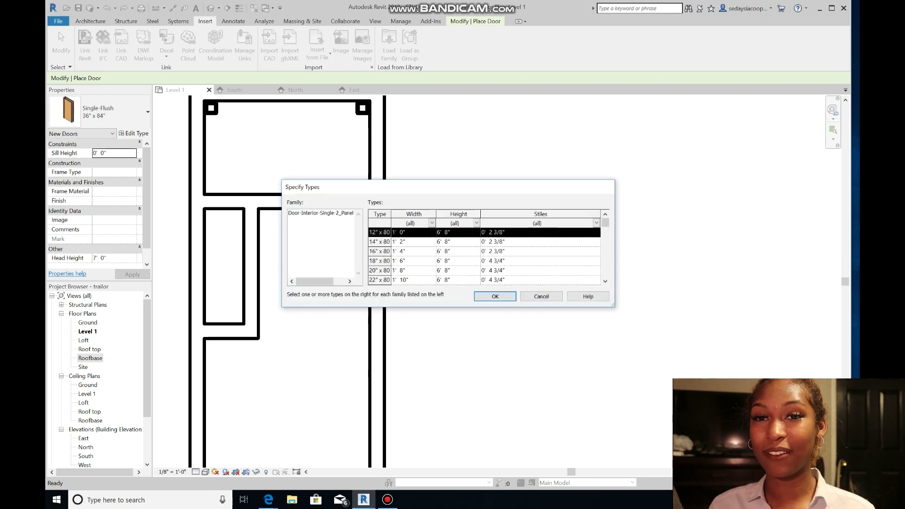
scroll(485, 255, down, 5)
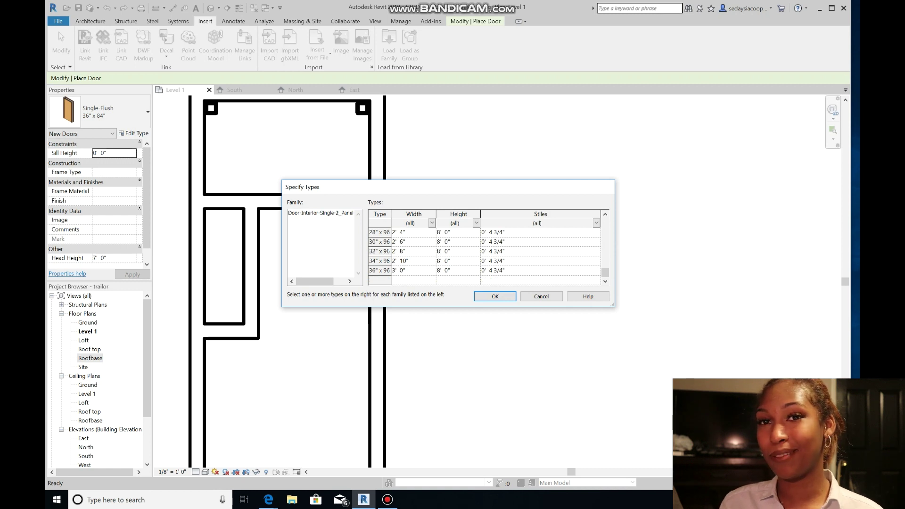
click(452, 270)
click(495, 296)
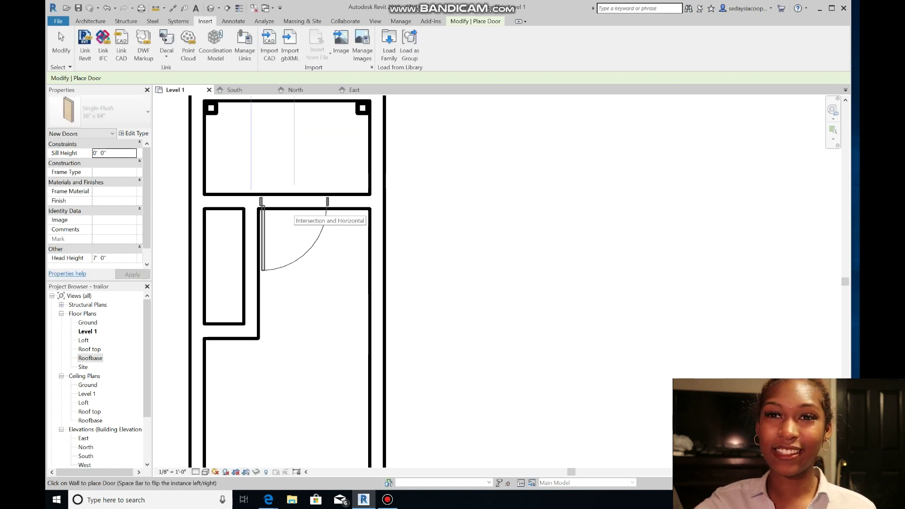
Step: Place a door in the cross wall just right of the partition, swinging into the lower room
click(294, 202)
scroll(294, 202, down, 1)
middle_drag(302, 264, 448, 168)
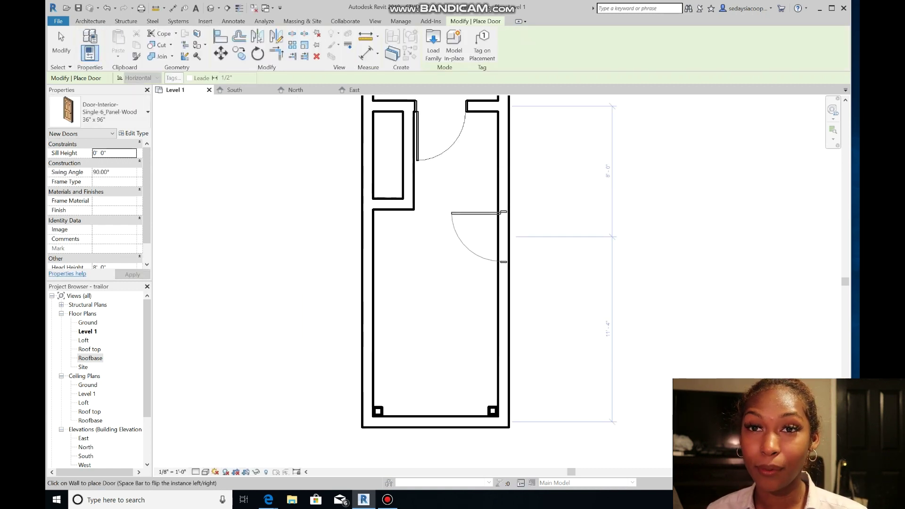
Step: Place the 36" x 96" six-panel door in the right exterior wall, 8'-0" from the cross wall, swinging into the lower room
click(503, 236)
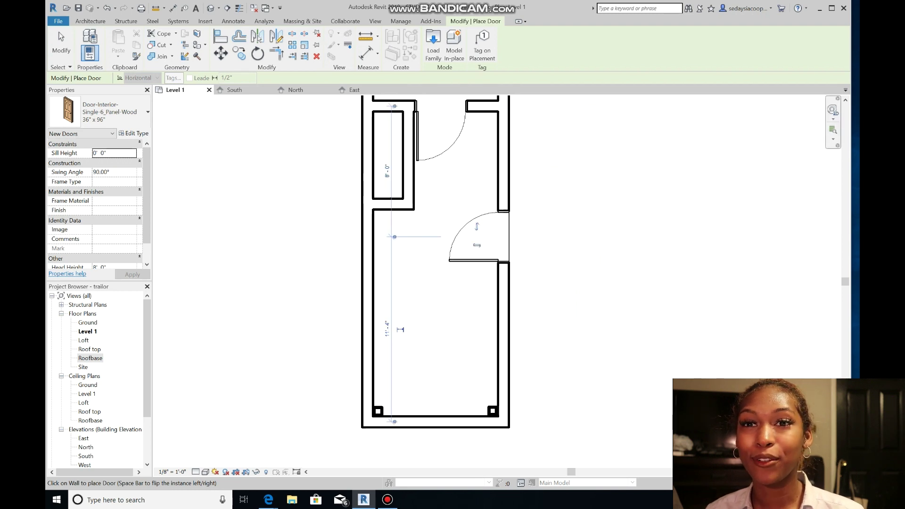
key(Escape)
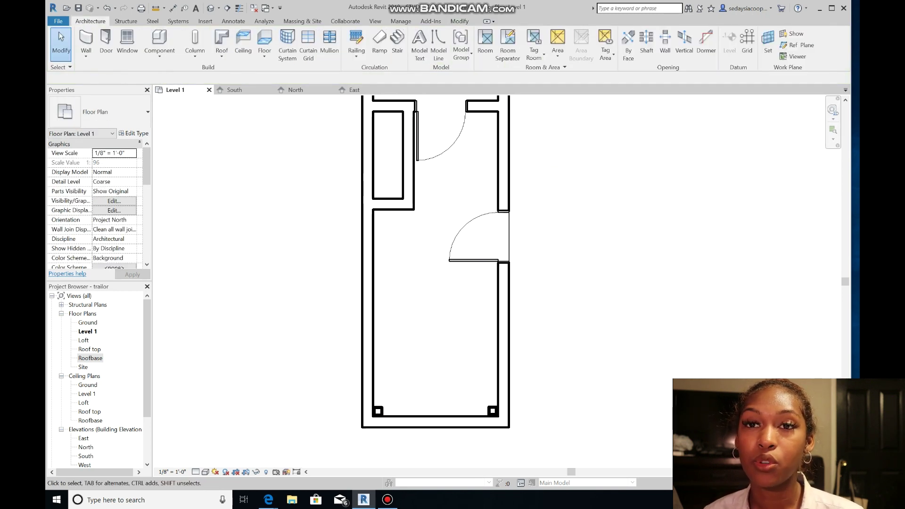
Step: Start an in-place model in the Floors category named riser and begin an extrusion for it
click(159, 56)
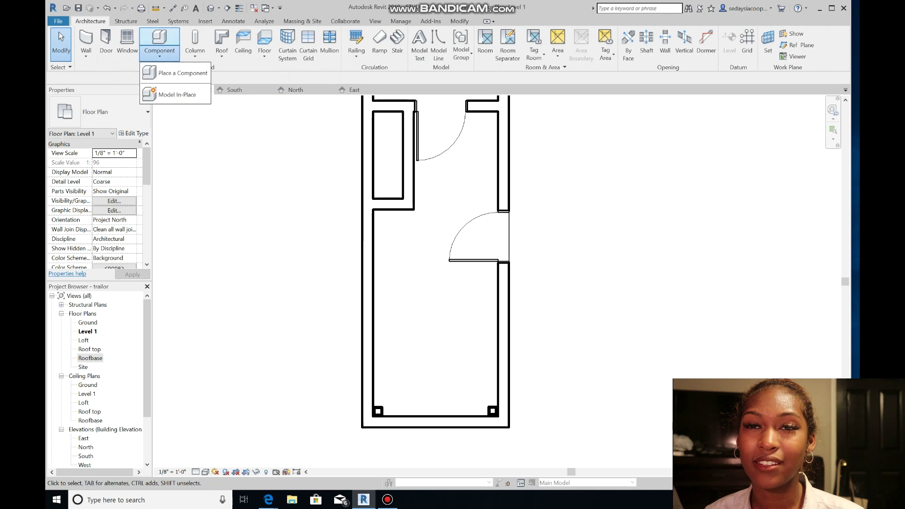
click(177, 93)
scroll(443, 215, down, 4)
click(397, 194)
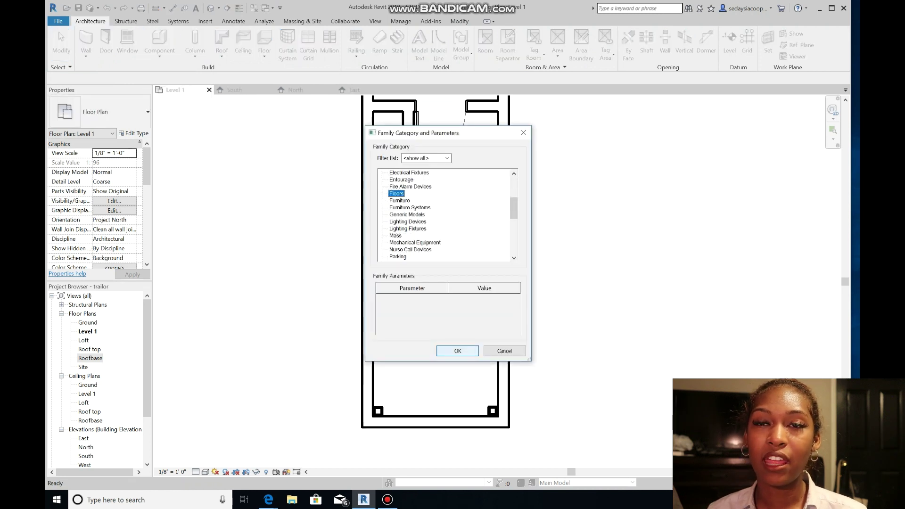
click(457, 350)
text(riser)
key(Return)
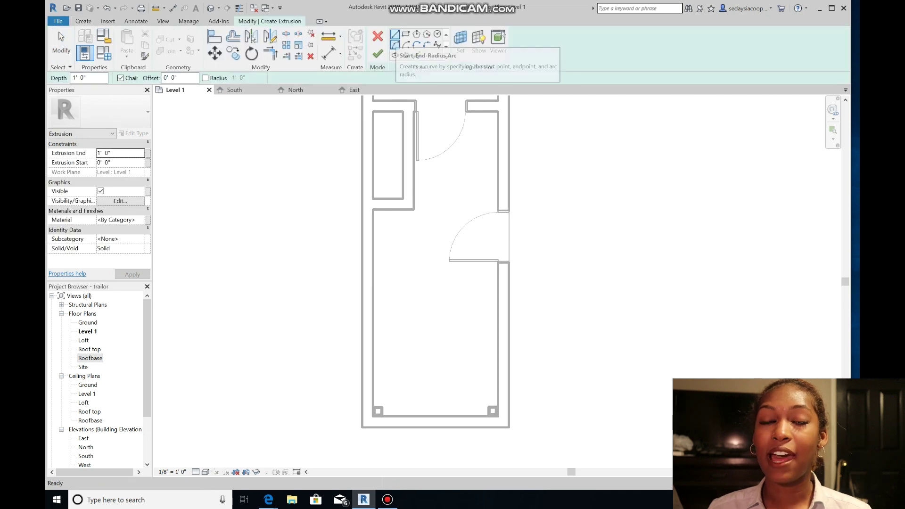
Step: Extrude an L-shaped riser 1'-0" high across the lower room, 12'-8" along the left wall, and view it in the East elevation
click(414, 209)
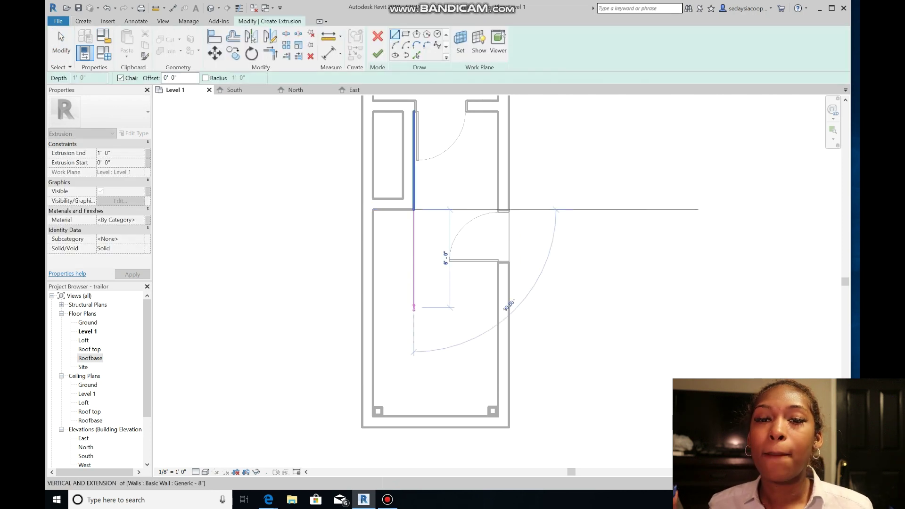
click(414, 314)
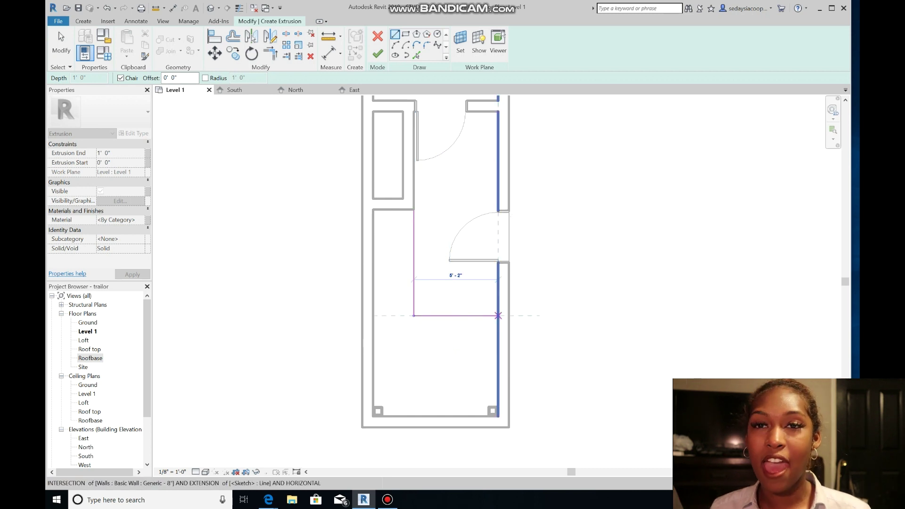
click(497, 314)
click(498, 416)
click(372, 416)
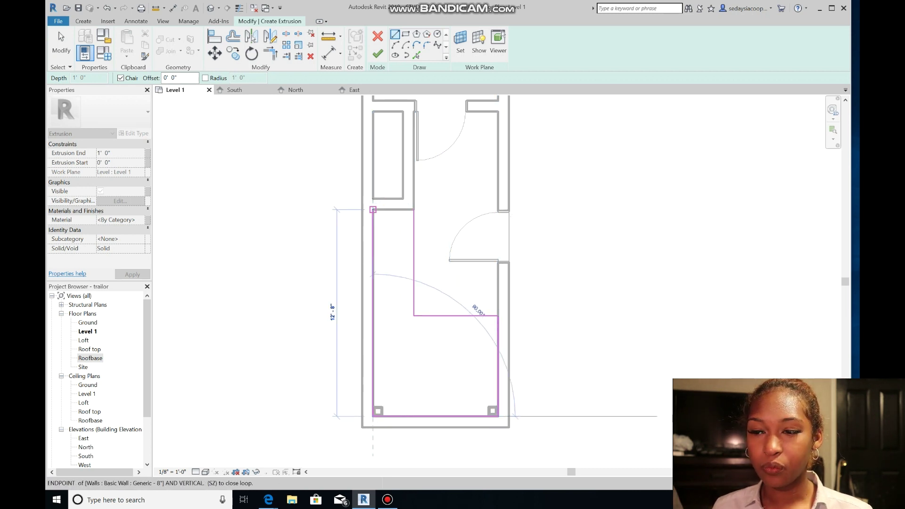
click(372, 209)
click(414, 209)
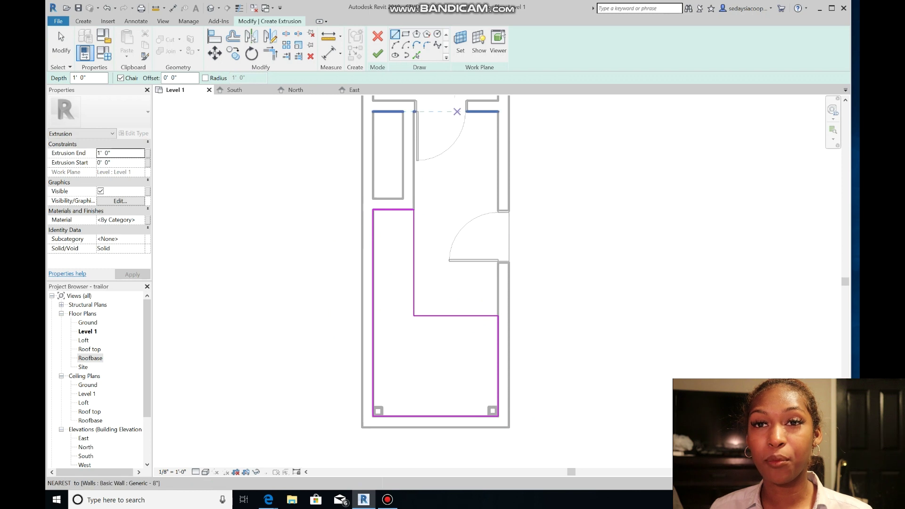
click(378, 53)
click(355, 90)
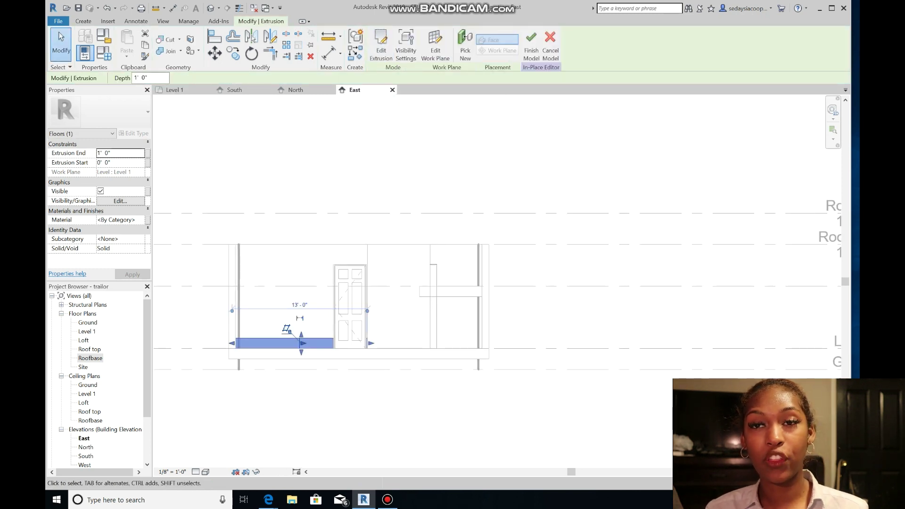
scroll(318, 310, up, 3)
scroll(422, 378, down, 2)
scroll(422, 377, up, 2)
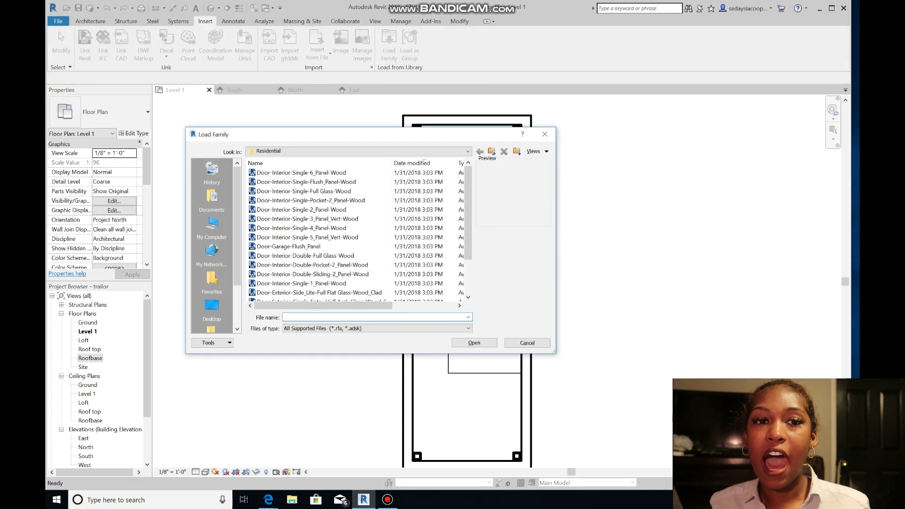
Step: Search the US Imperial library, including the Div 10-Specialties folder under Detail Items, for suitable equipment families
click(468, 151)
click(292, 196)
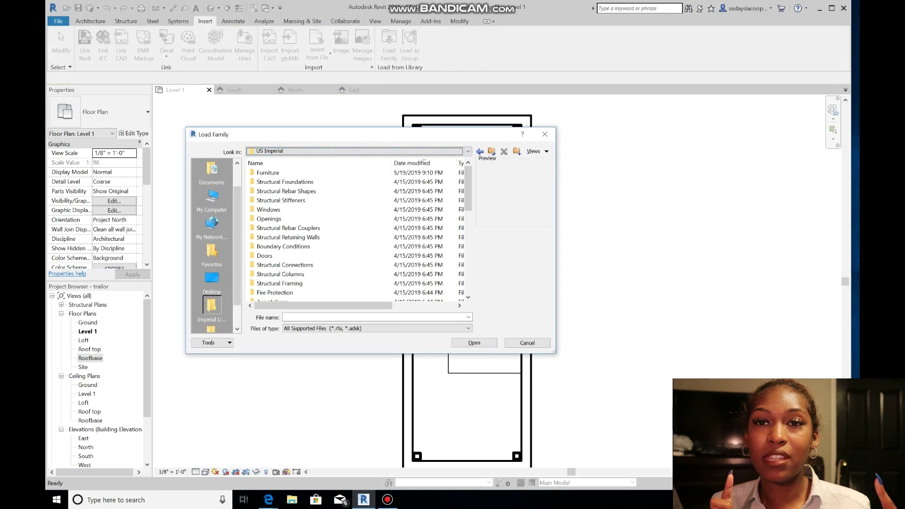
scroll(301, 250, down, 6)
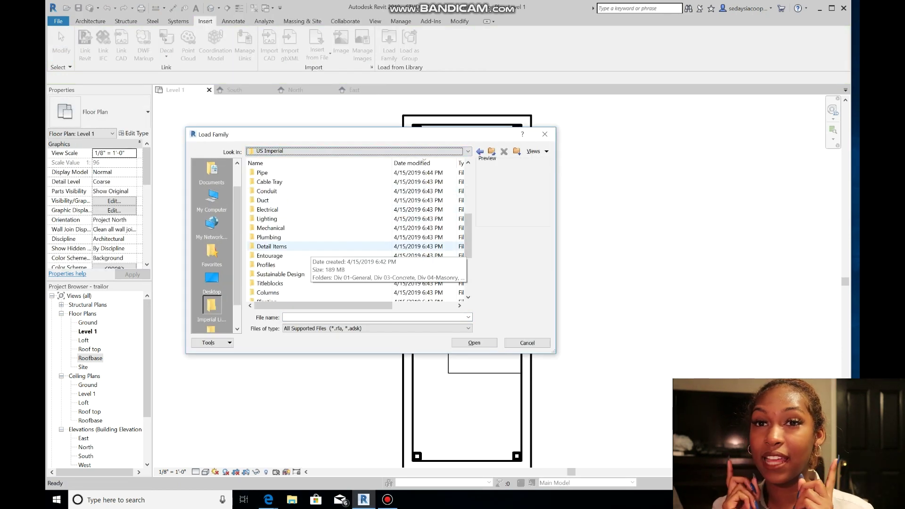
double_click(272, 246)
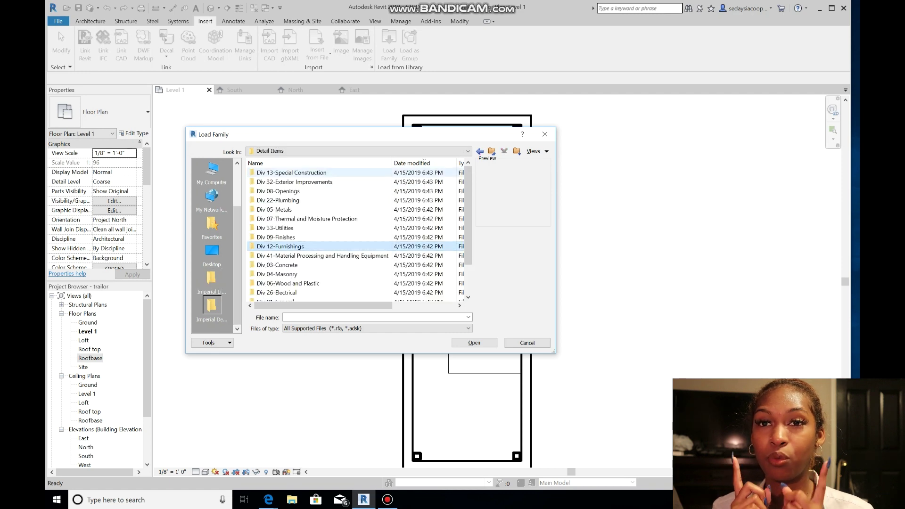
scroll(309, 173, down, 2)
double_click(279, 274)
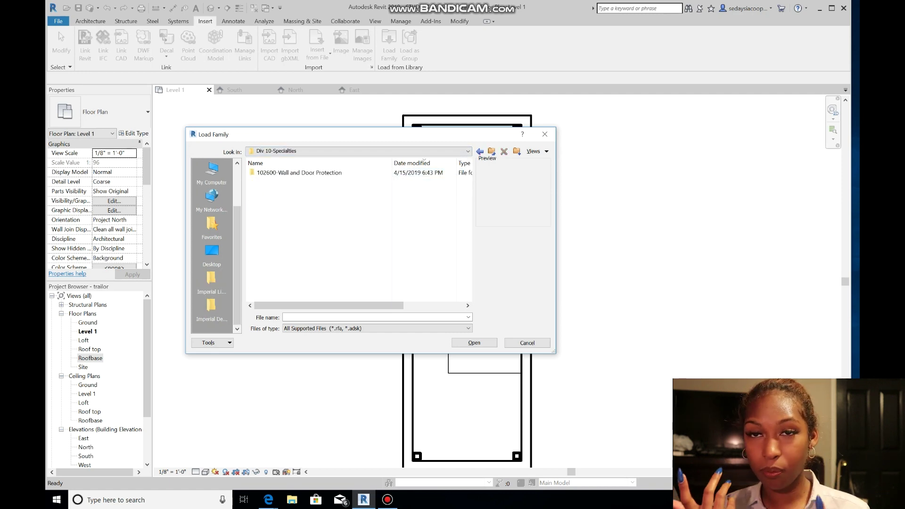
click(480, 152)
click(480, 152)
Step: Open the Mid-Range appliance folder under Specialty Equipment, Domestic in the US Imperial library
scroll(359, 233, down, 5)
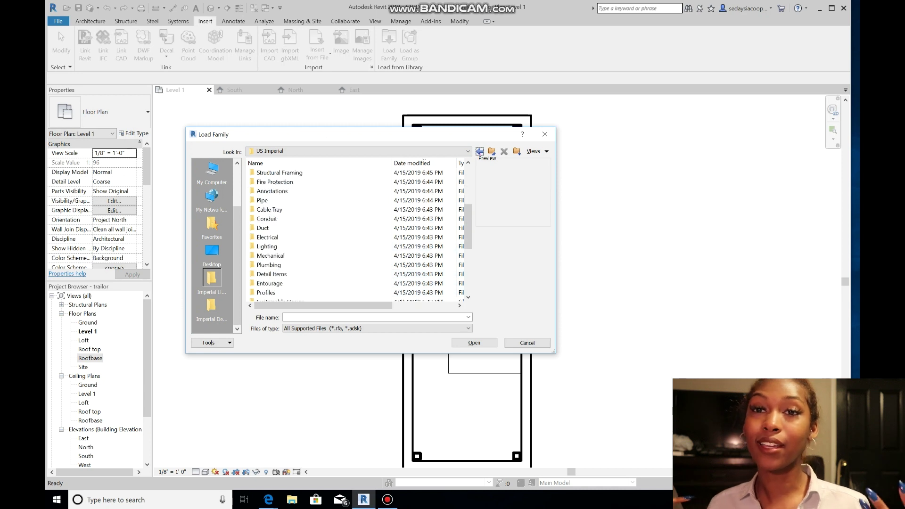
scroll(297, 263, down, 4)
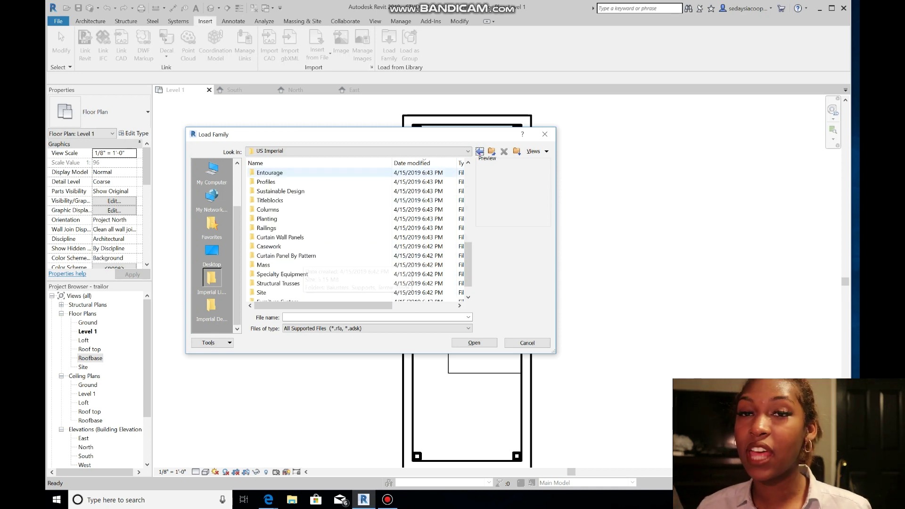
double_click(282, 256)
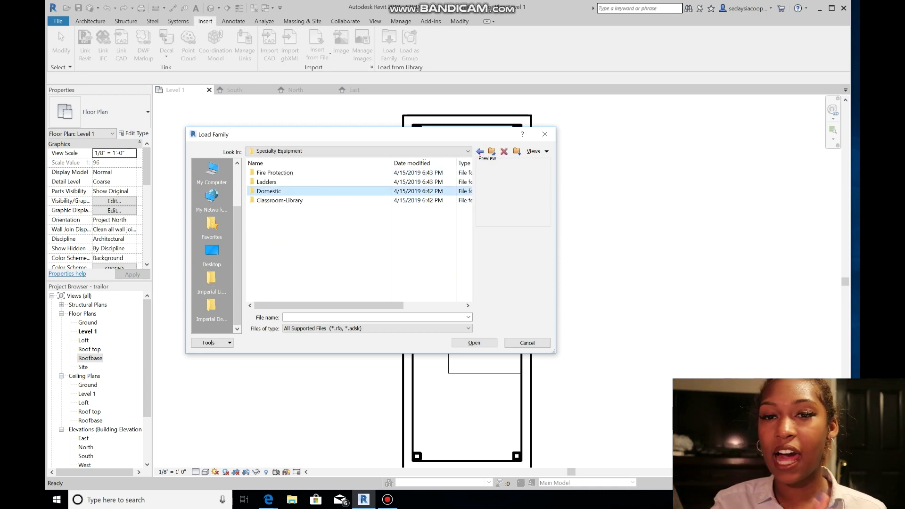
double_click(274, 191)
click(280, 173)
double_click(271, 200)
Step: Examine the previews of the Mid-Range appliance families, including the washers, ranges, ovens, dishwasher and cooktops
click(283, 172)
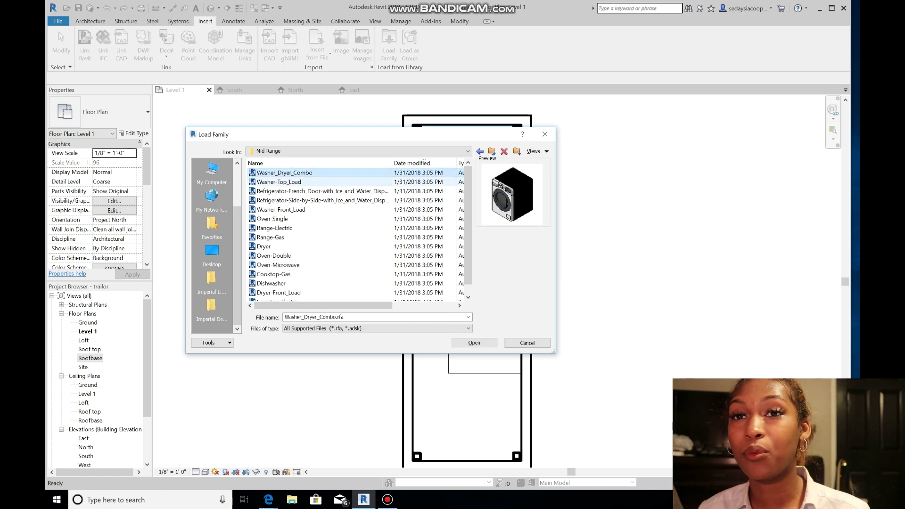
click(279, 182)
key(Down)
key(Down)
key(Down)
key(Down)
key(Down)
key(Down)
key(Down)
key(Down)
key(Down)
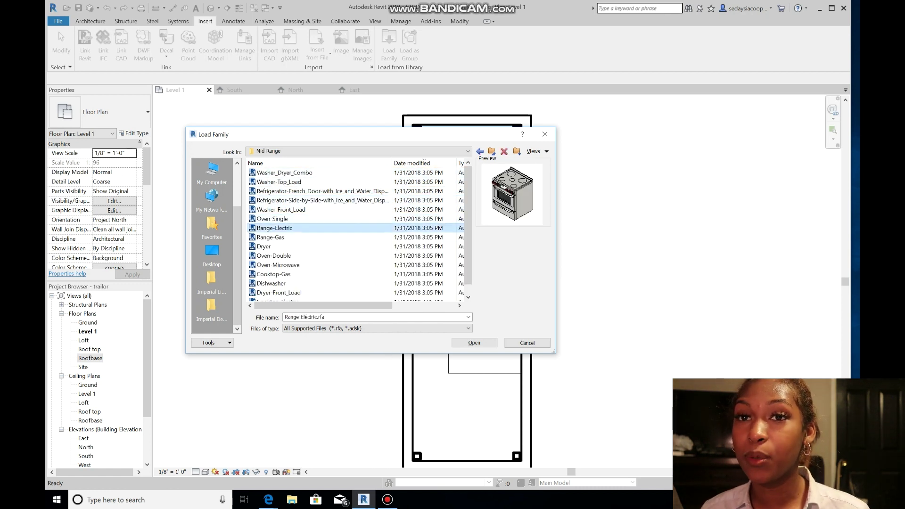
click(287, 256)
scroll(288, 256, down, 1)
click(288, 283)
click(283, 274)
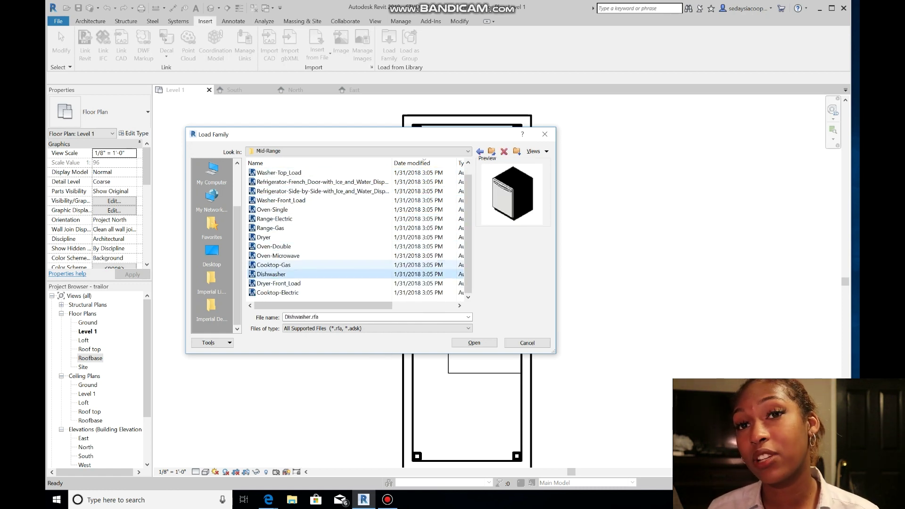
click(288, 265)
click(293, 256)
scroll(294, 256, up, 1)
Step: Load the Washer_Dryer_Combo family and place its 24" type, rotated a quarter turn, at the upper end of the small closet
click(285, 172)
click(475, 343)
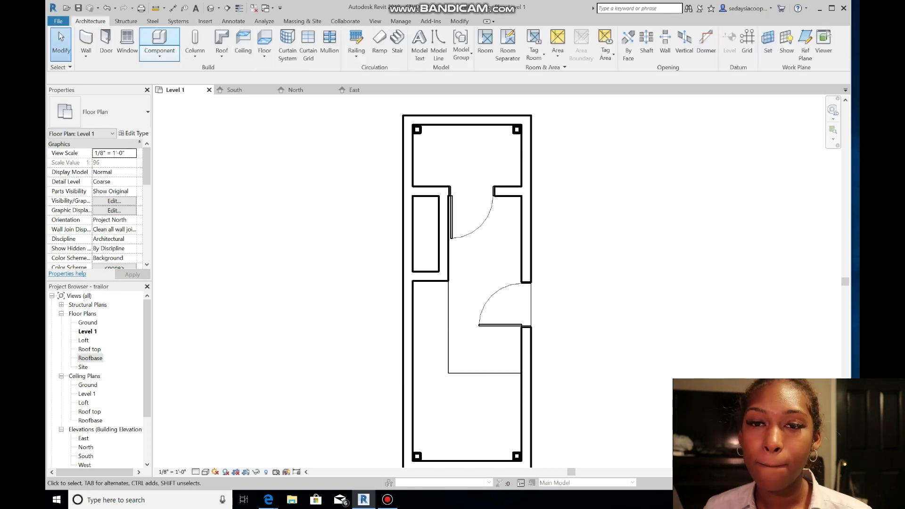
click(512, 288)
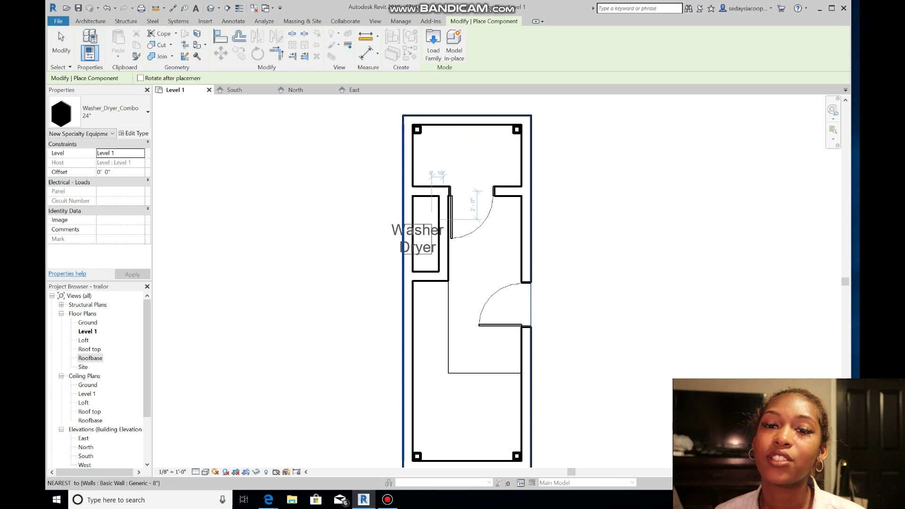
key(space)
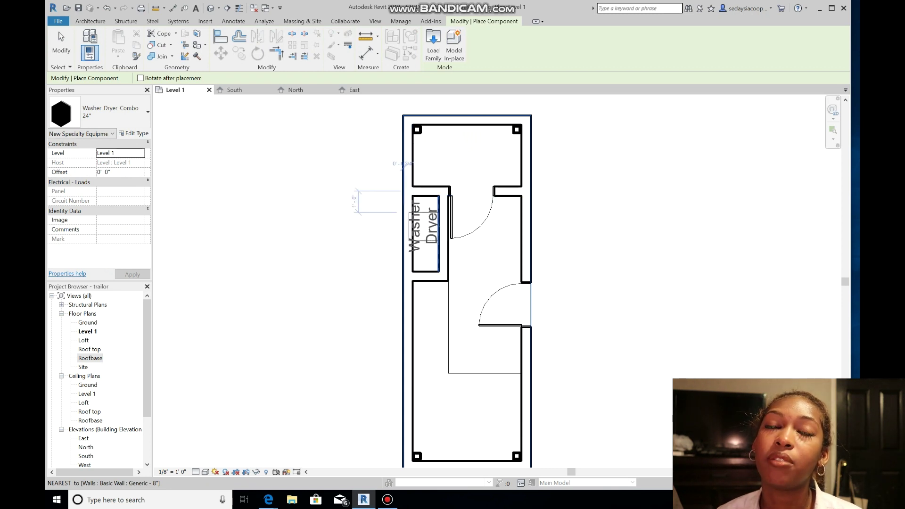
scroll(411, 218, up, 3)
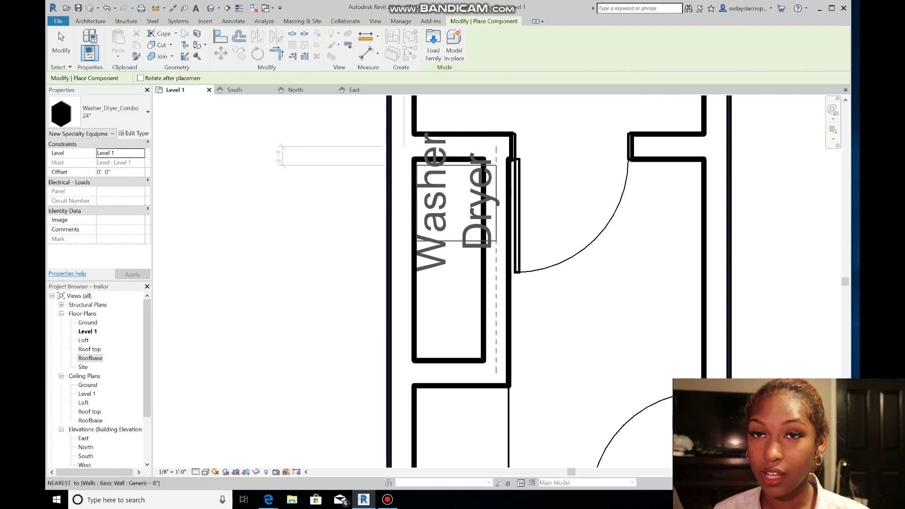
click(417, 197)
key(Escape)
key(Escape)
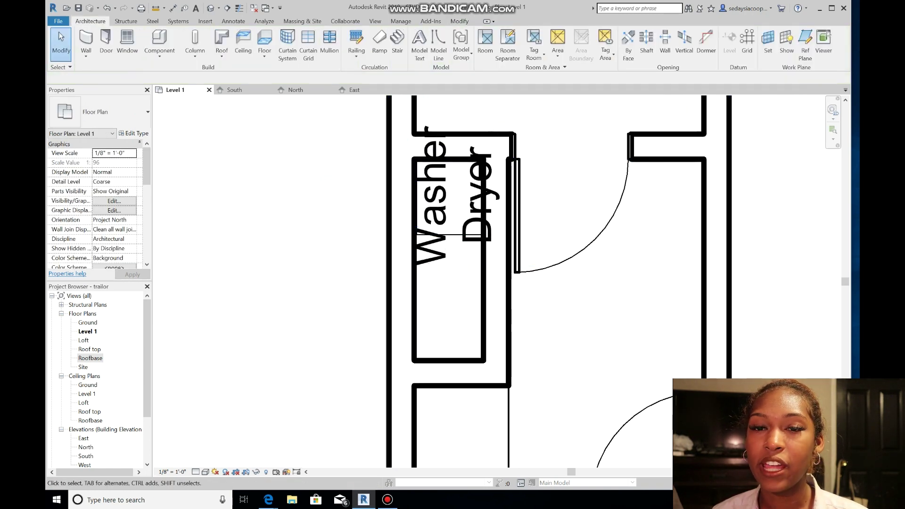
Step: Pull the riser's upper edge down, away from the closet's lower wall
scroll(451, 406, down, 2)
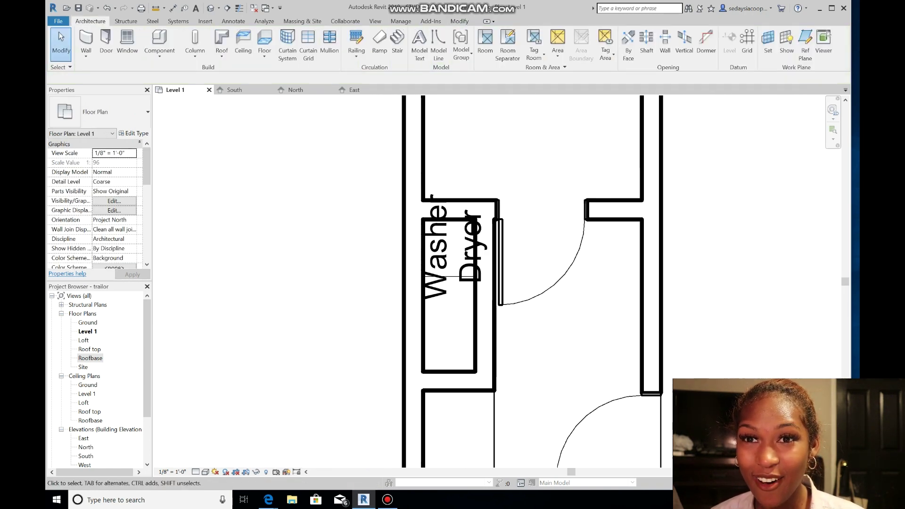
drag(845, 281, 845, 301)
click(449, 322)
drag(449, 322, 456, 344)
click(457, 329)
key(Escape)
Step: Move the closet's lower wall down and stretch the riser's upper edge to meet it
click(457, 309)
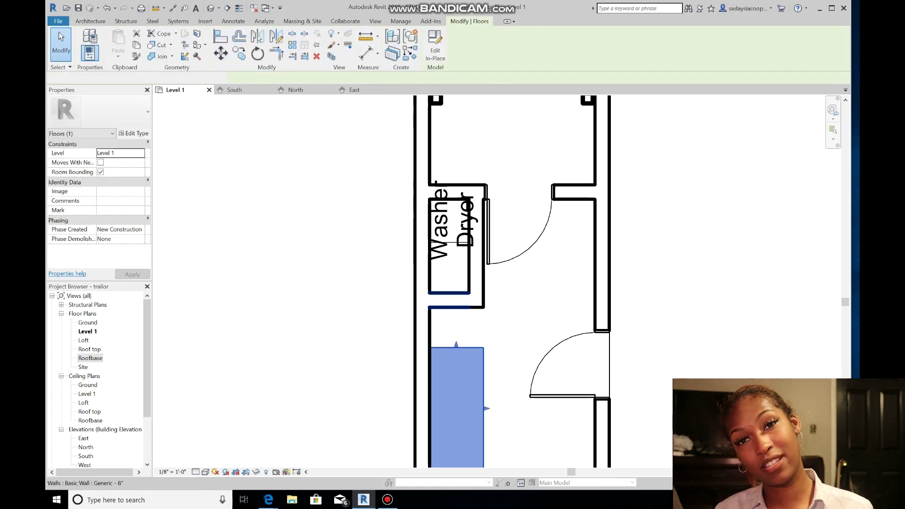
mouse_move(449, 300)
mouse_down()
mouse_move(446, 346)
mouse_move(447, 317)
mouse_up()
key(Escape)
scroll(521, 381, down, 3)
scroll(521, 381, down, 3)
scroll(519, 379, up, 6)
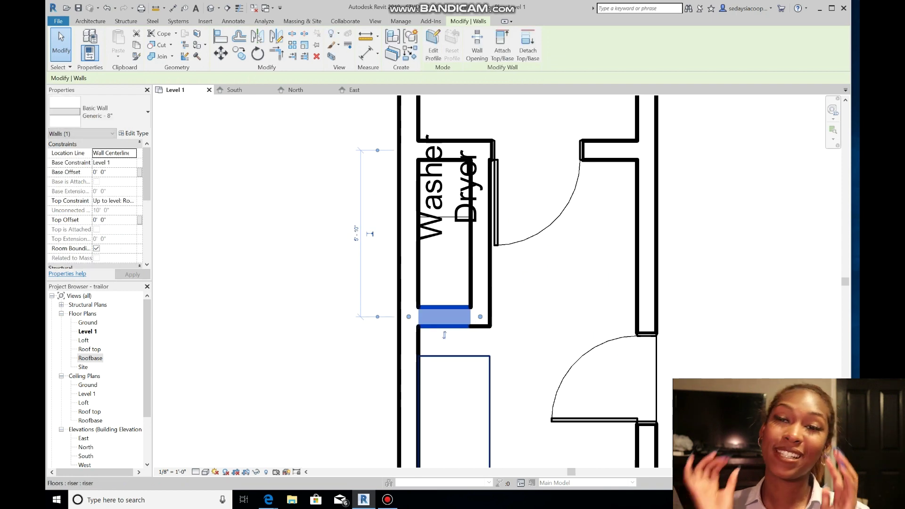
click(453, 357)
drag(453, 356, 454, 326)
key(Escape)
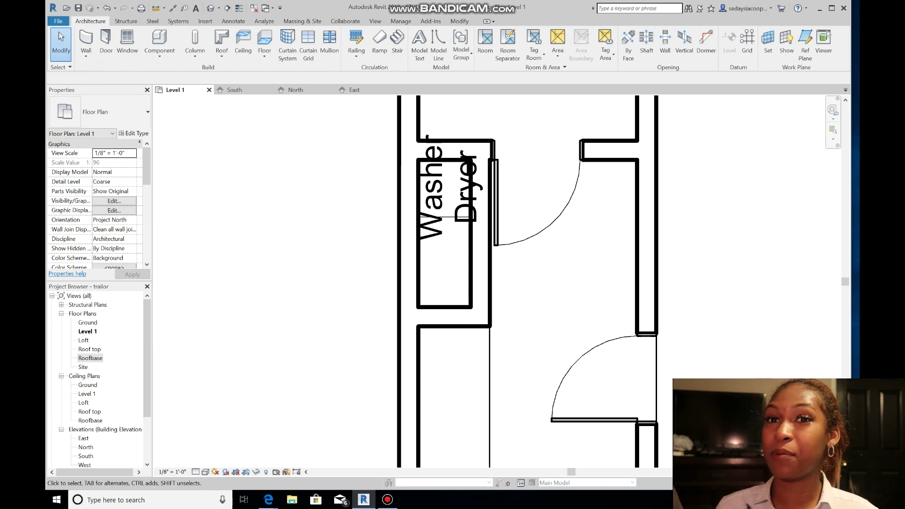
Step: Hide the six-panel door element in the East elevation
scroll(461, 336, down, 3)
scroll(468, 439, up, 5)
scroll(471, 442, down, 3)
click(355, 90)
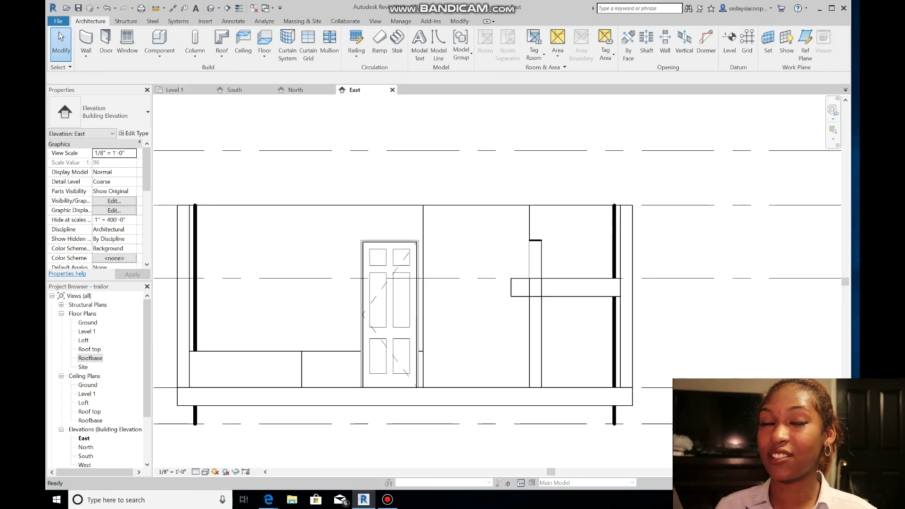
right_click(396, 245)
mouse_move(447, 328)
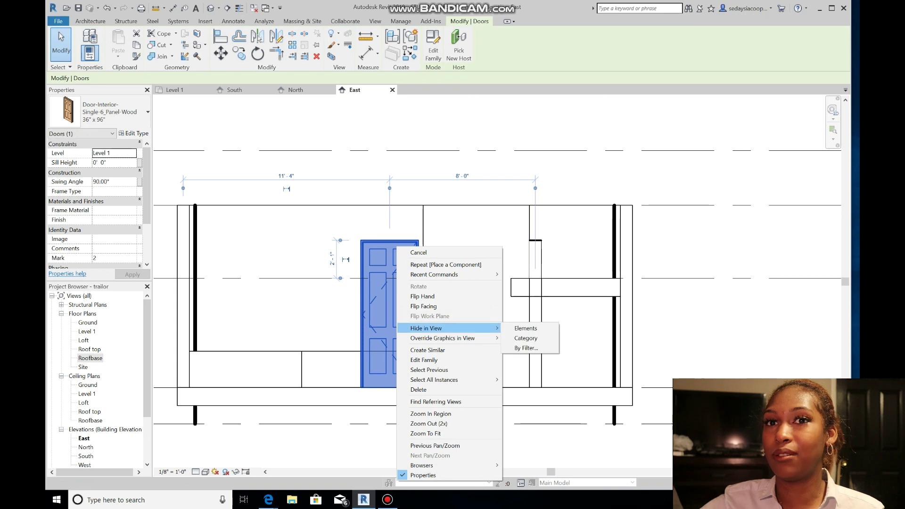
click(525, 328)
Step: Finish hiding the door in the East elevation and set the closet's long wall to stop at the Loft level
click(521, 328)
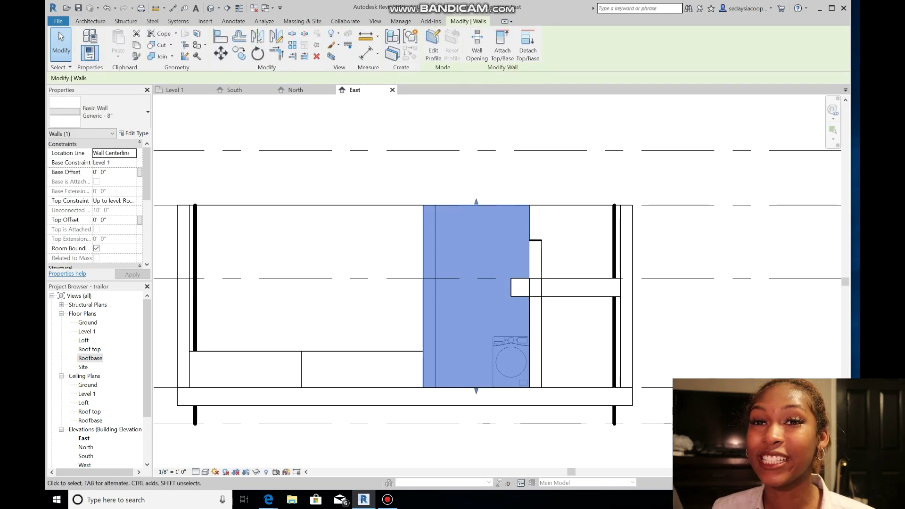
click(176, 90)
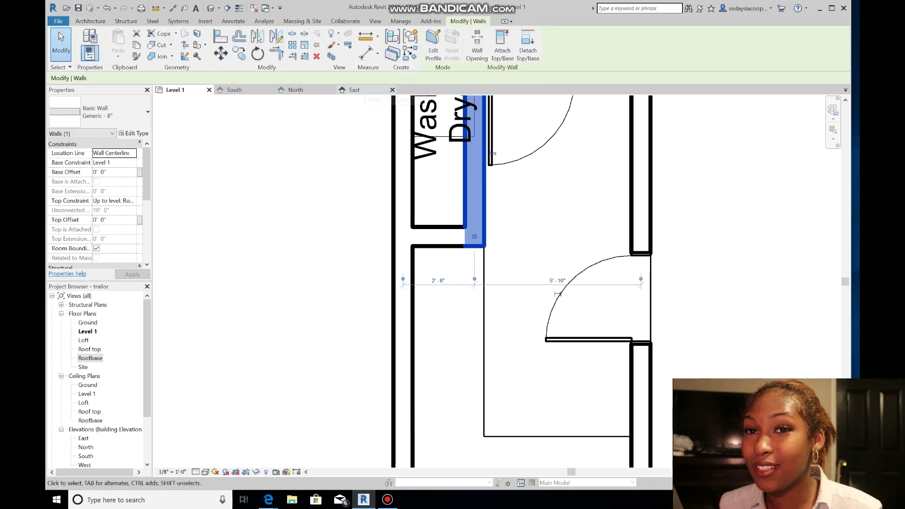
key(ctrl+Tab)
right_click(525, 242)
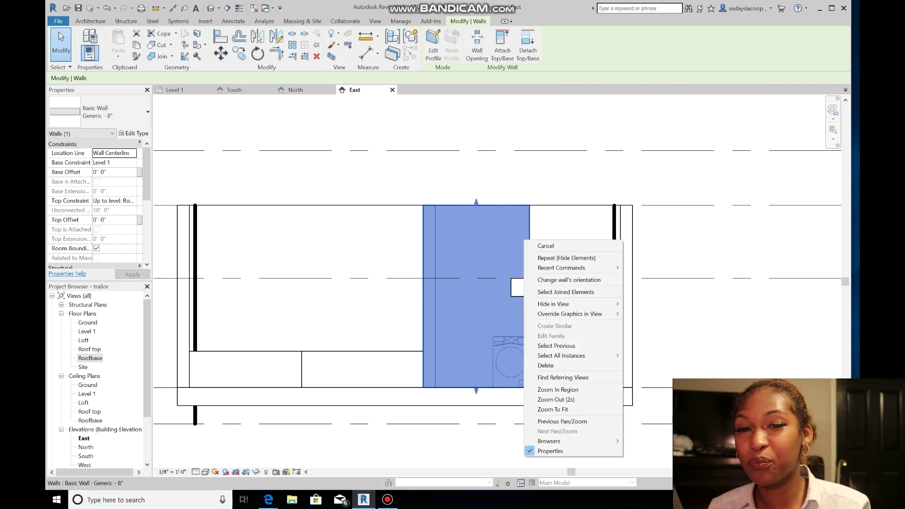
click(133, 200)
click(113, 226)
click(132, 274)
key(Escape)
Step: Set the top constraint of the closet's short end wall beside the riser to the Loft level
click(435, 245)
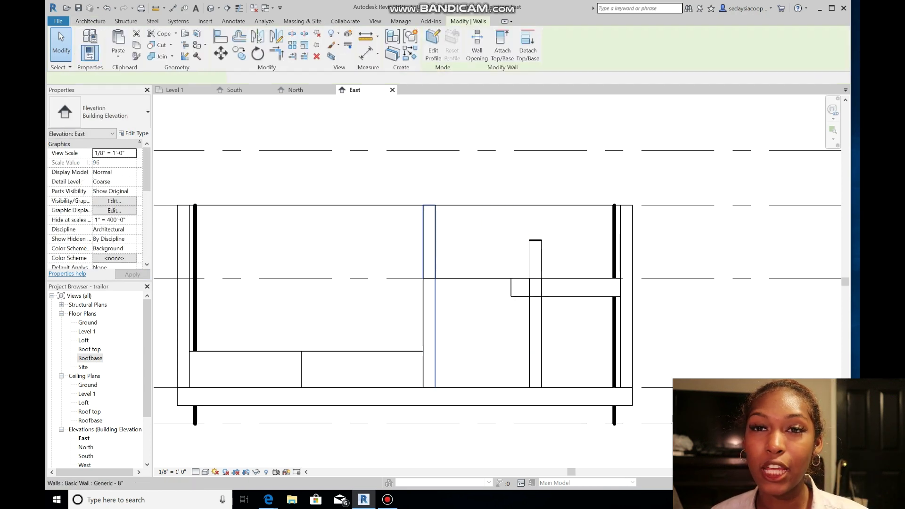
click(133, 200)
click(114, 233)
click(132, 274)
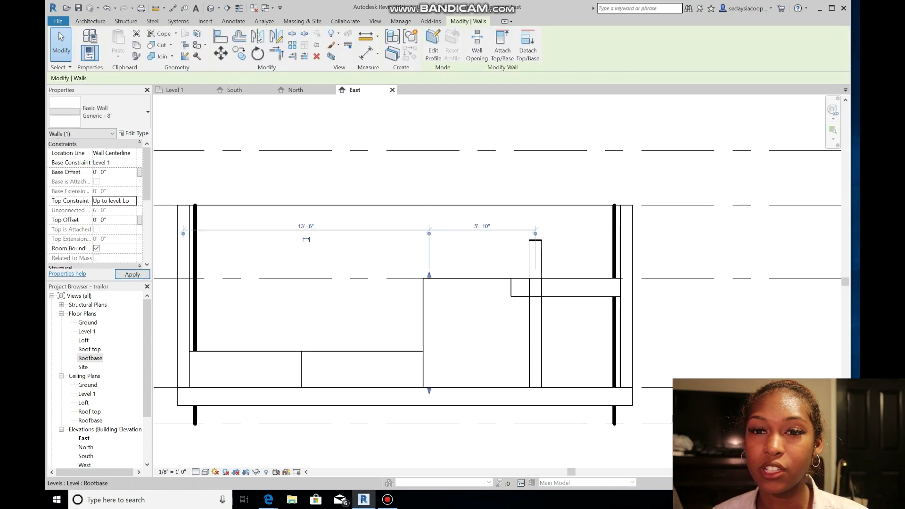
key(Escape)
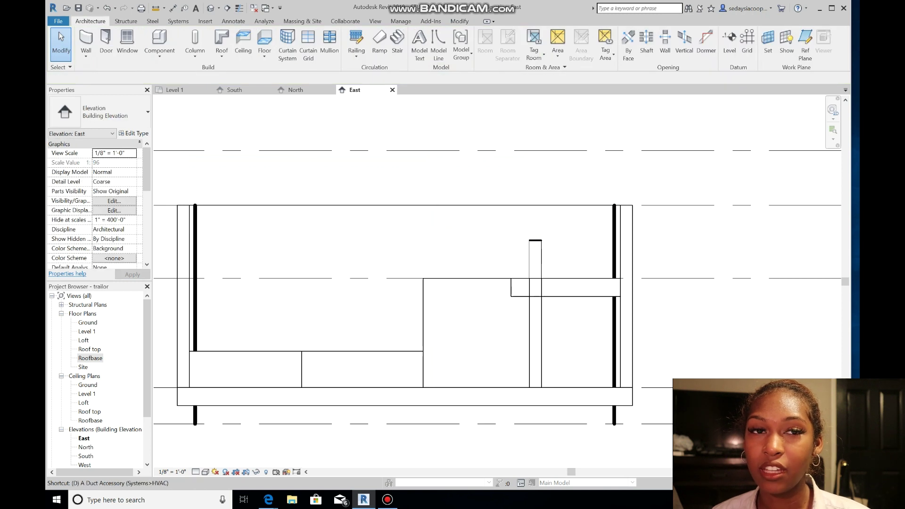
Step: Add an aligned dimension between the riser's top and the Loft level in the East elevation
key(i)
click(394, 279)
click(390, 352)
click(474, 321)
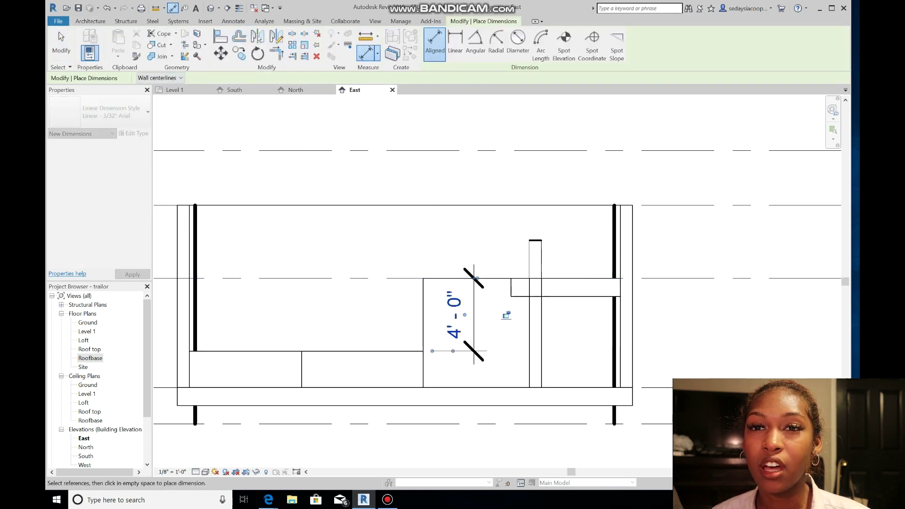
click(503, 312)
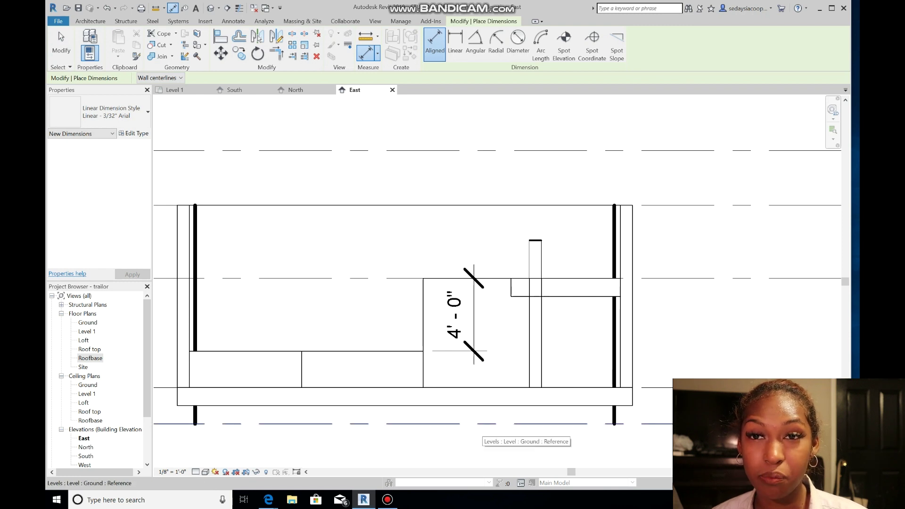
key(Escape)
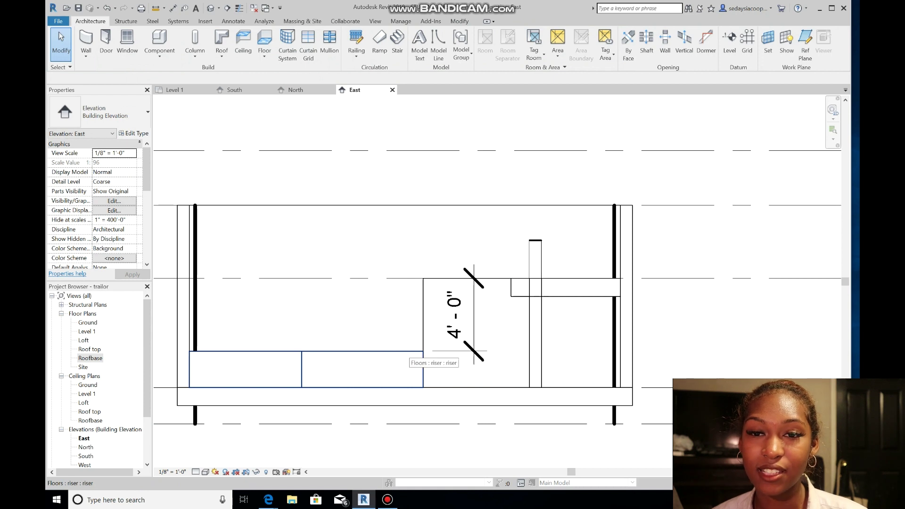
Step: In the Level 1 plan, create an in-place model in the Stairs category named Stairs 1
click(175, 91)
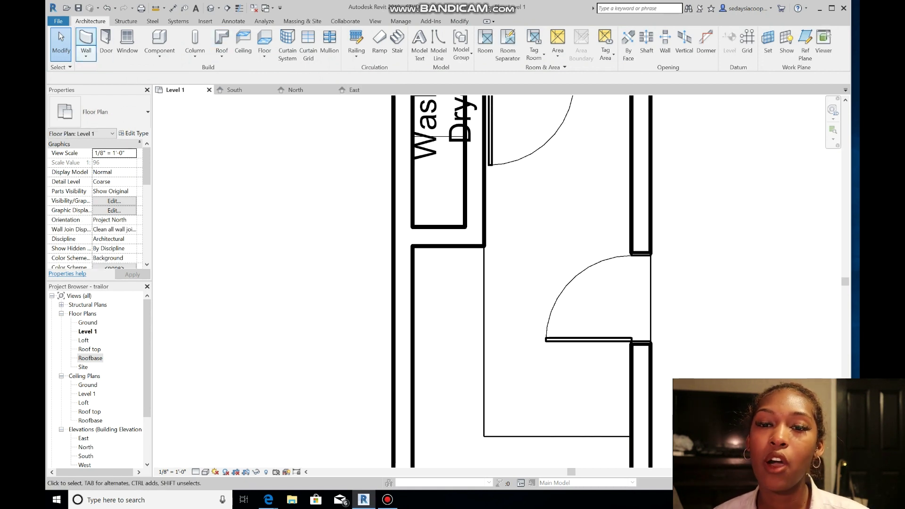
click(159, 42)
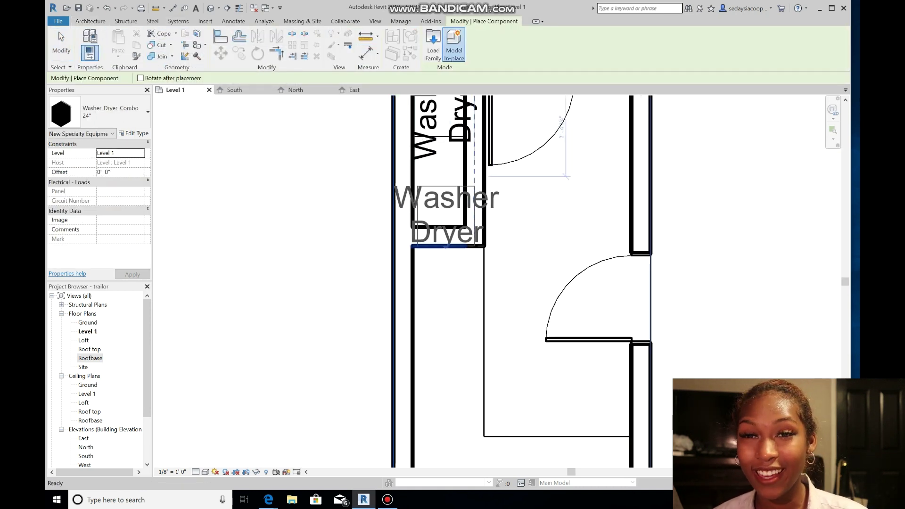
click(454, 47)
scroll(448, 214, down, 9)
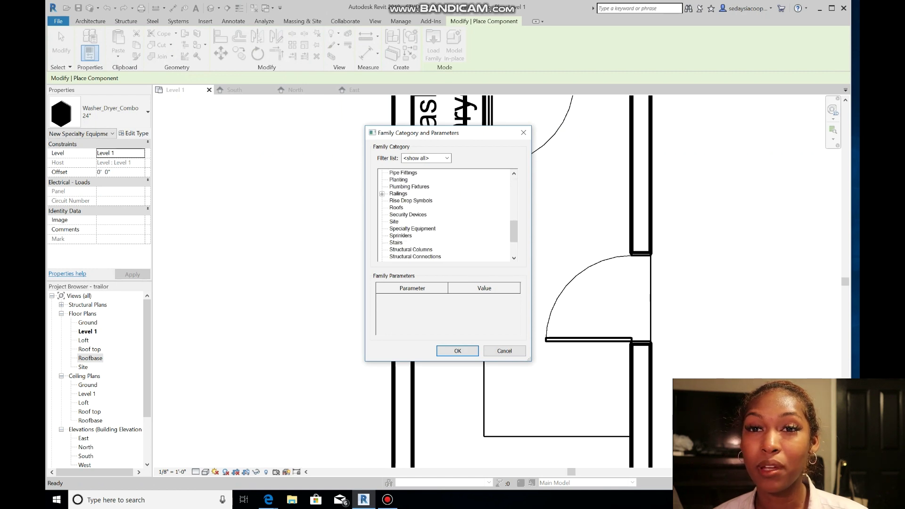
key(Return)
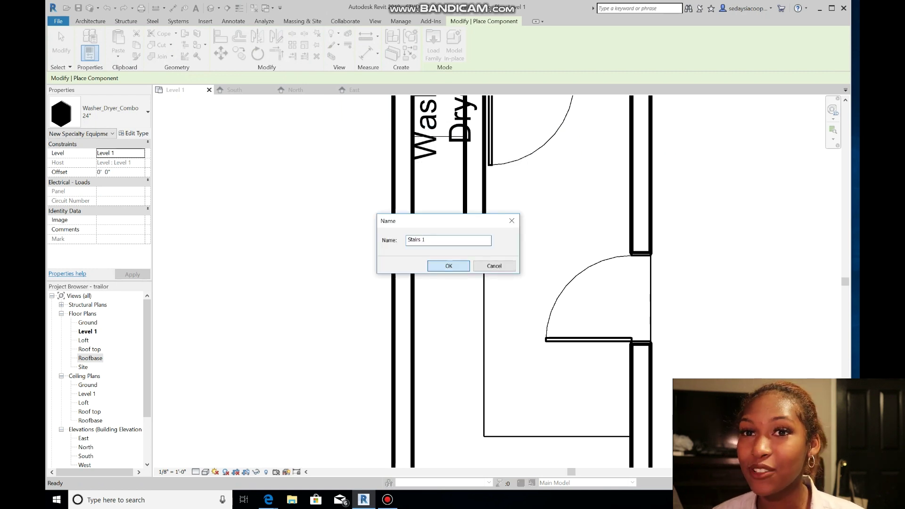
key(Return)
Step: Start an extrusion and set the riser's surface as its work plane
click(84, 21)
click(128, 44)
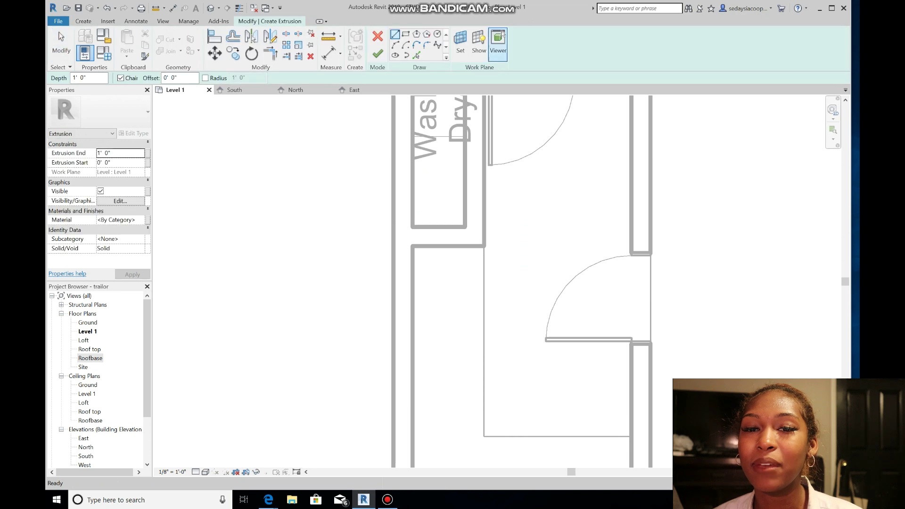
click(460, 44)
click(423, 304)
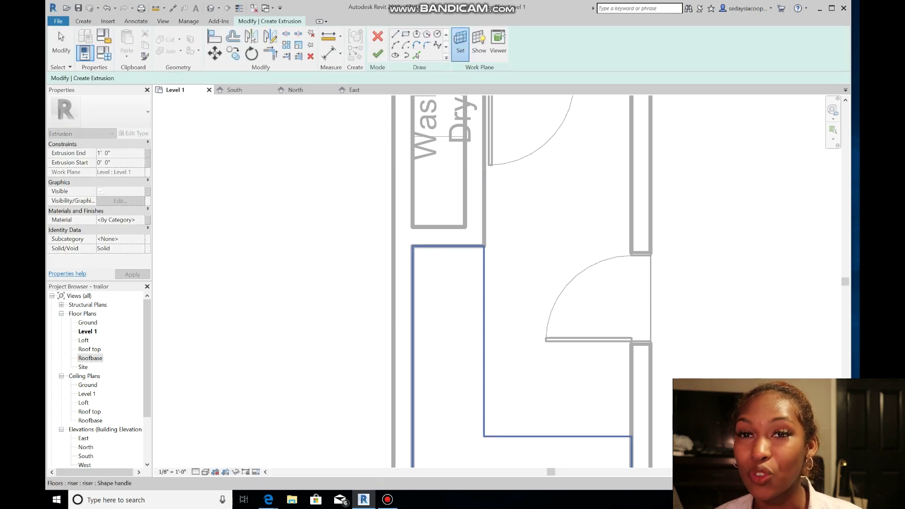
click(414, 248)
Step: Sketch a rectangle 2' 6" wide and about 3' long on the riser against the closet wall and finish the 1' extrusion
click(405, 35)
click(413, 246)
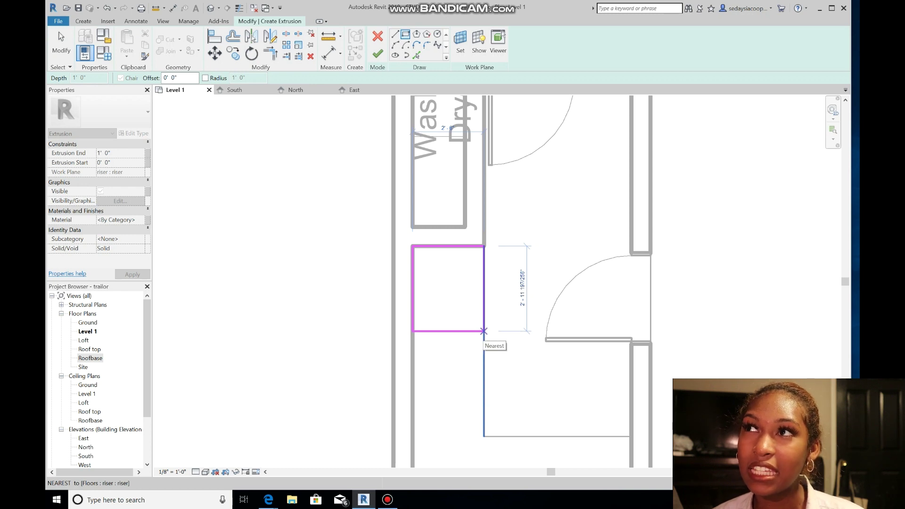
click(483, 333)
key(Escape)
key(Escape)
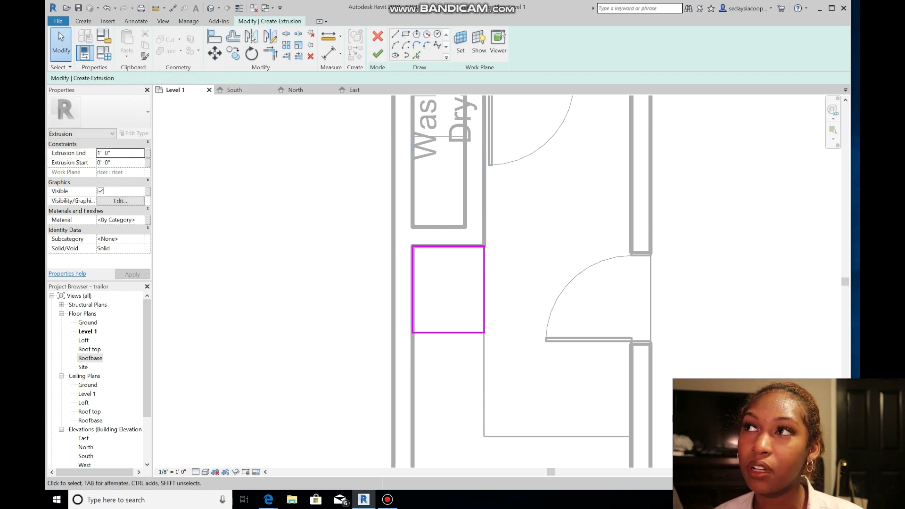
click(413, 293)
click(425, 333)
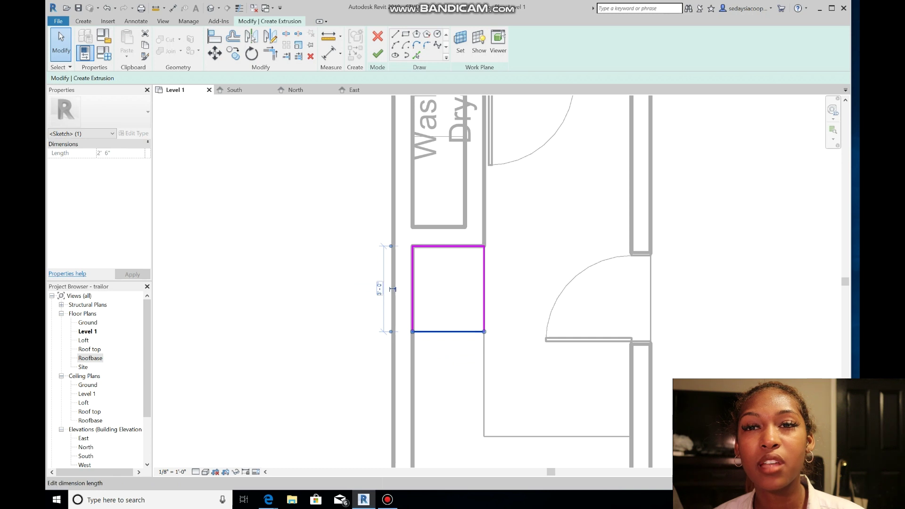
click(378, 54)
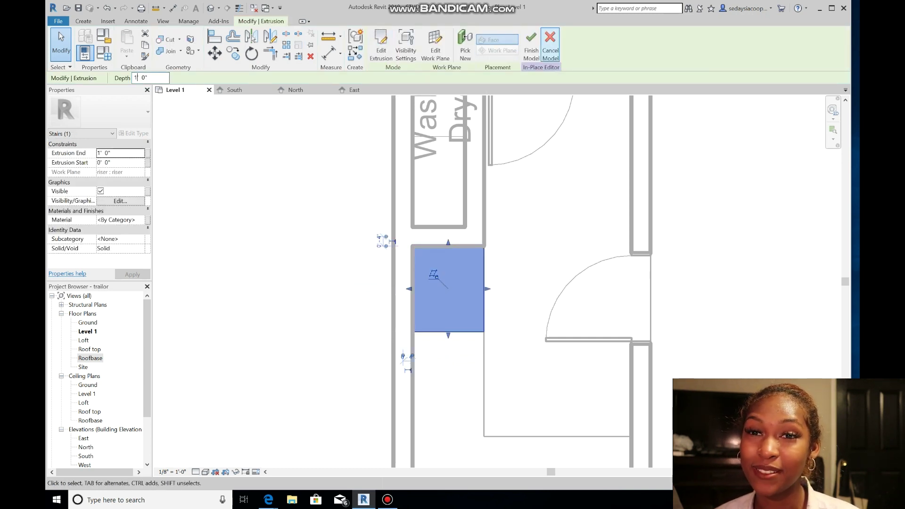
click(531, 45)
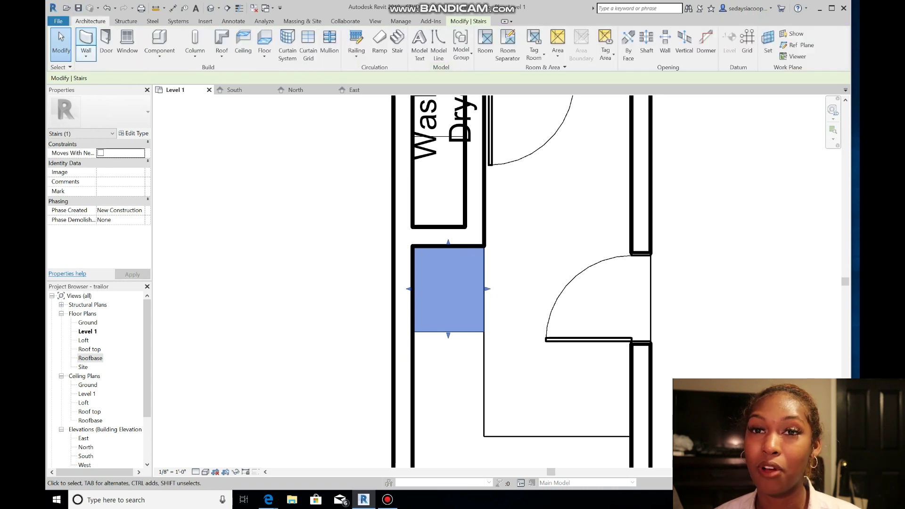
click(160, 40)
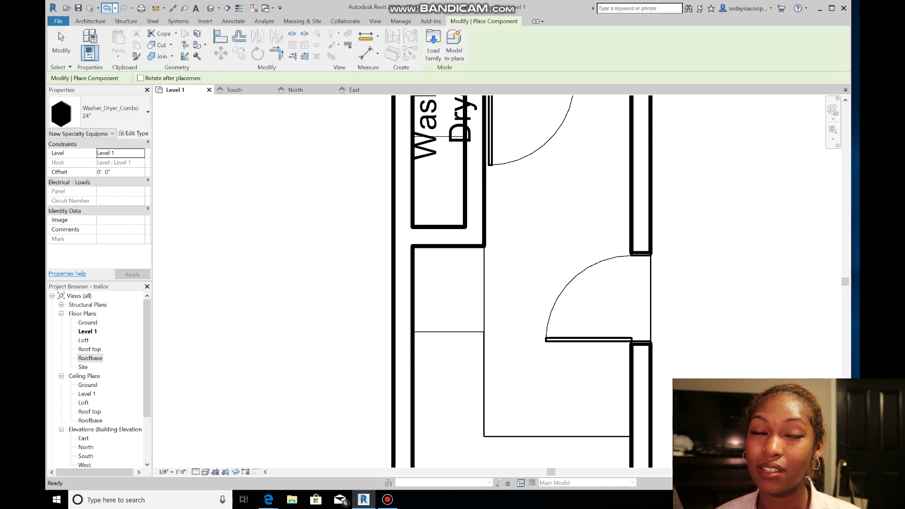
click(106, 8)
Step: Edit the first stair extrusion so its lower edge sits slightly closer to the closet wall, and finish the sketch
click(450, 331)
click(381, 45)
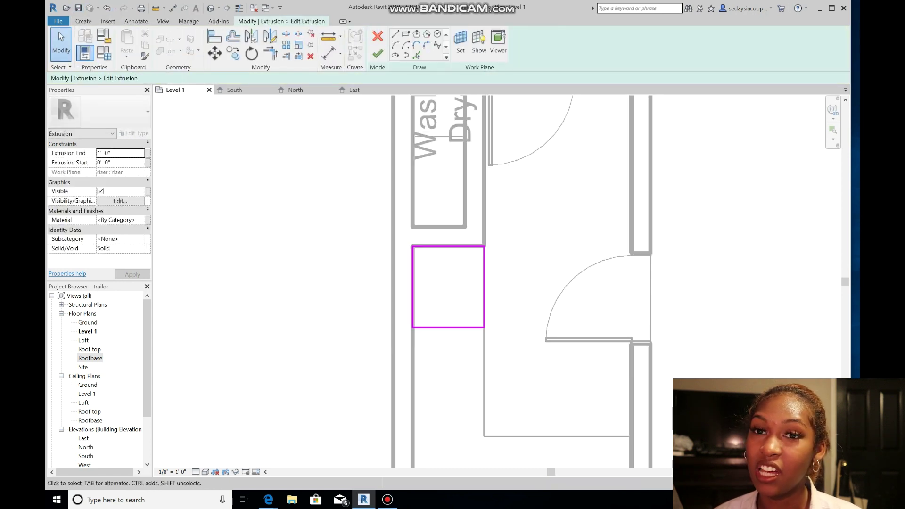
click(83, 21)
click(281, 21)
click(378, 54)
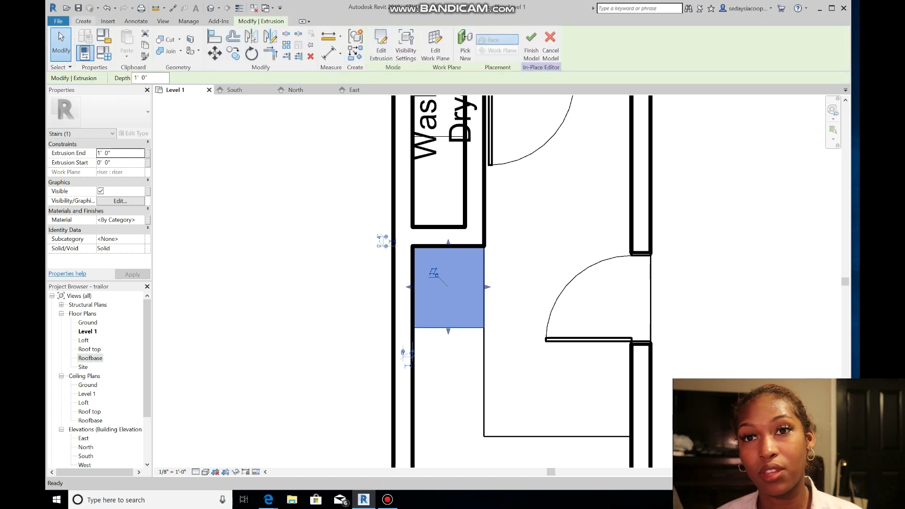
Step: Create a second 1' extrusion from a rectangle 2' 6" wide and about 2' long, starting at the same closet wall corner
click(84, 21)
click(129, 43)
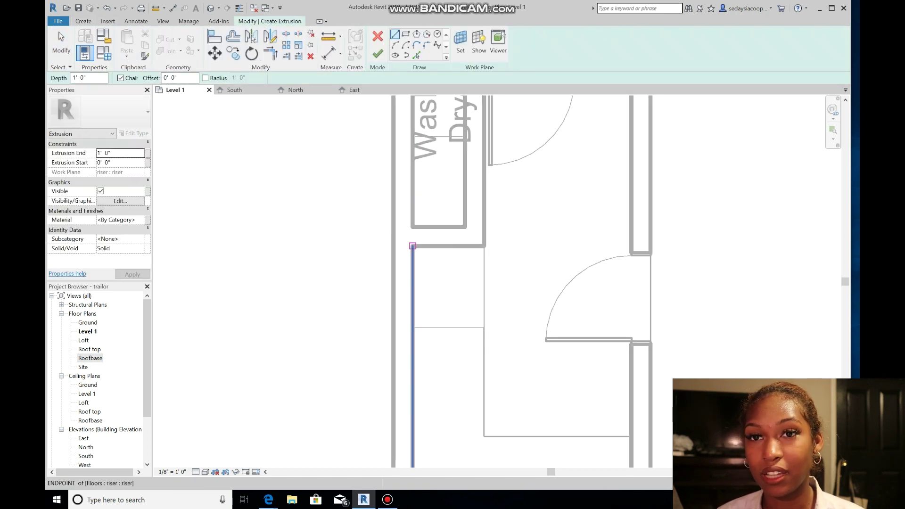
click(413, 246)
click(406, 34)
click(412, 246)
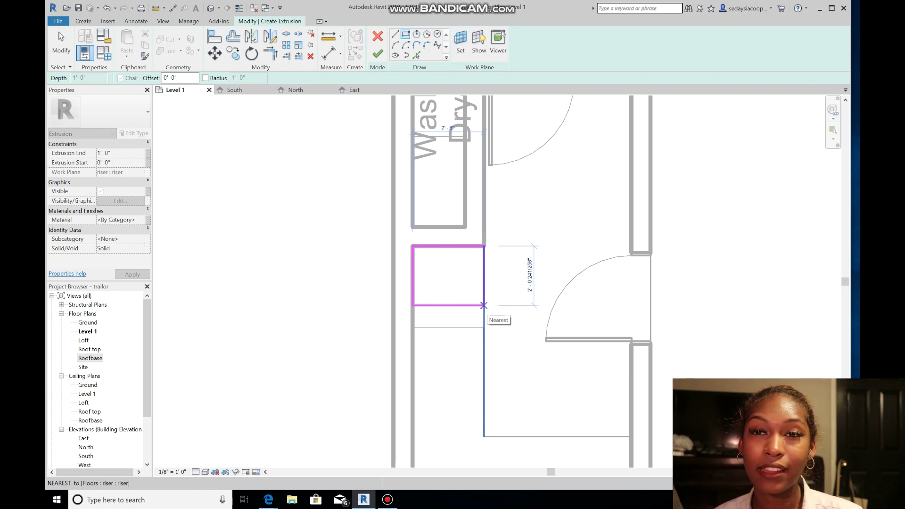
click(483, 306)
key(Escape)
click(448, 305)
click(379, 275)
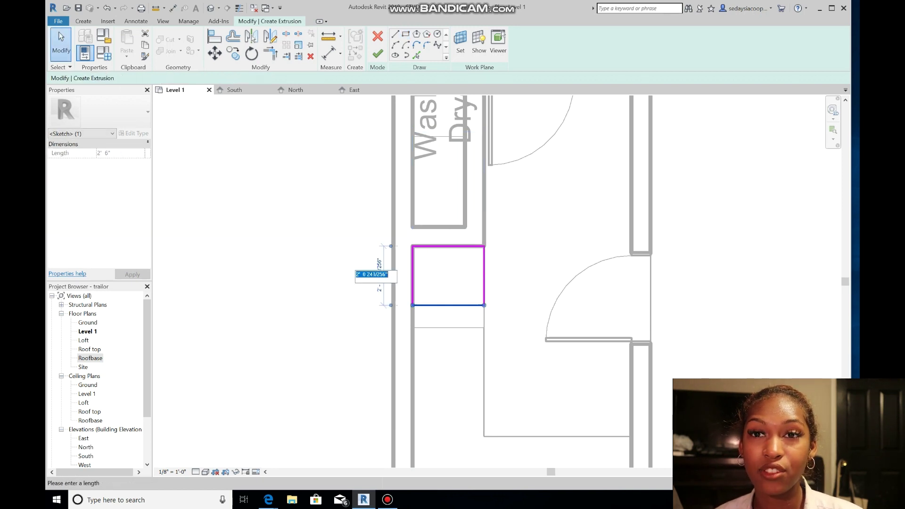
click(377, 53)
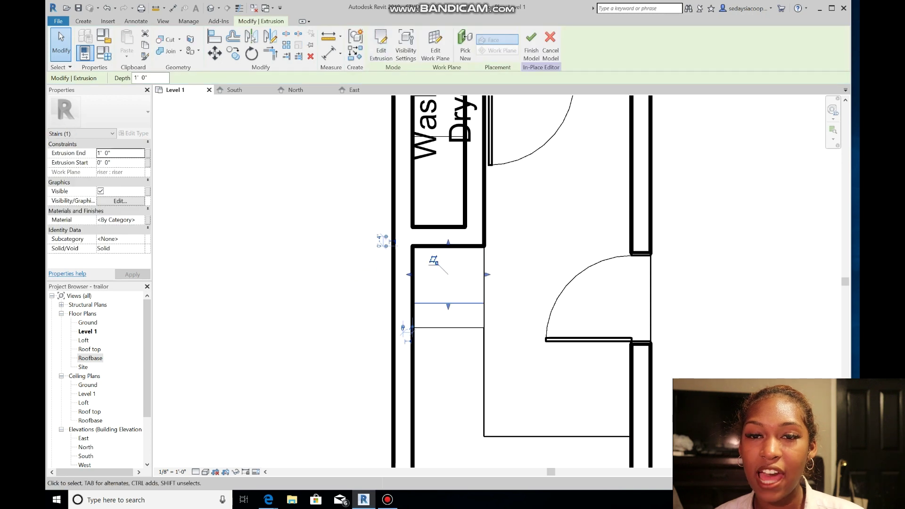
Step: Create a third 1' extrusion from a 1' long rectangle against the closet wall, ending at the second extrusion's midpoint
click(381, 51)
click(405, 34)
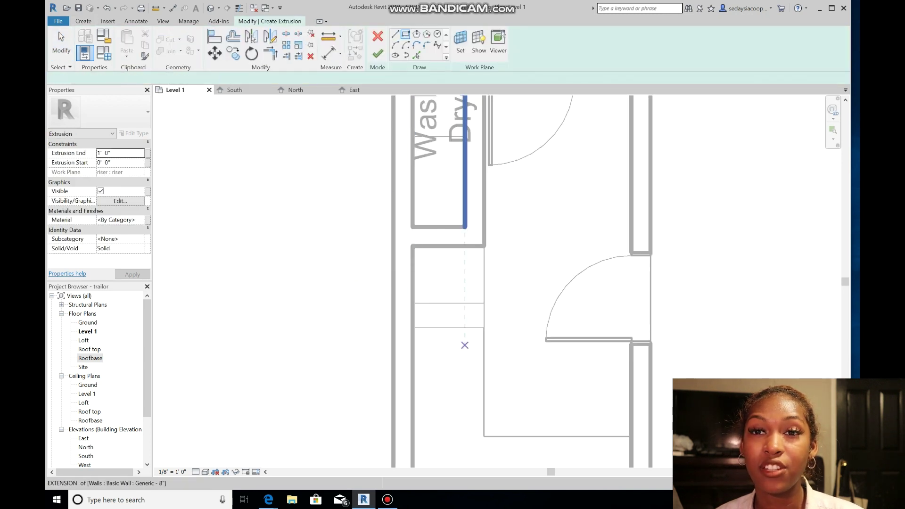
click(412, 245)
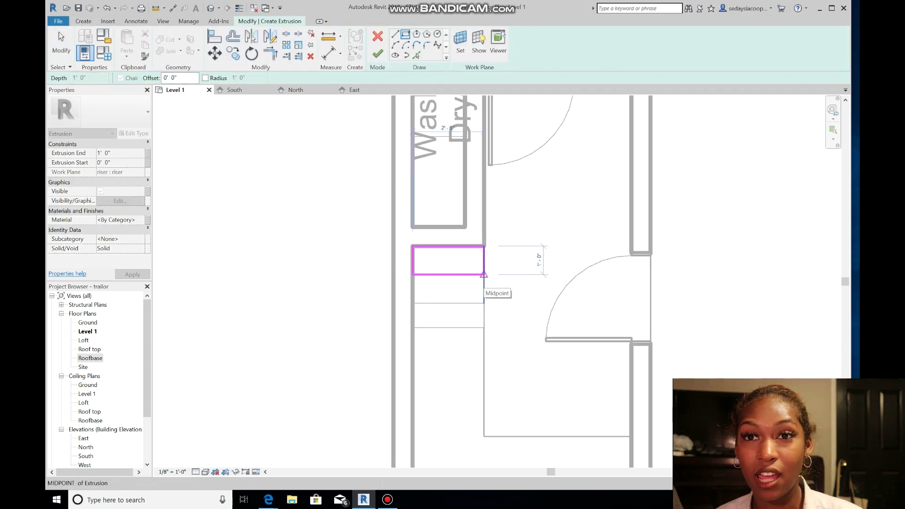
click(483, 274)
key(Escape)
key(Escape)
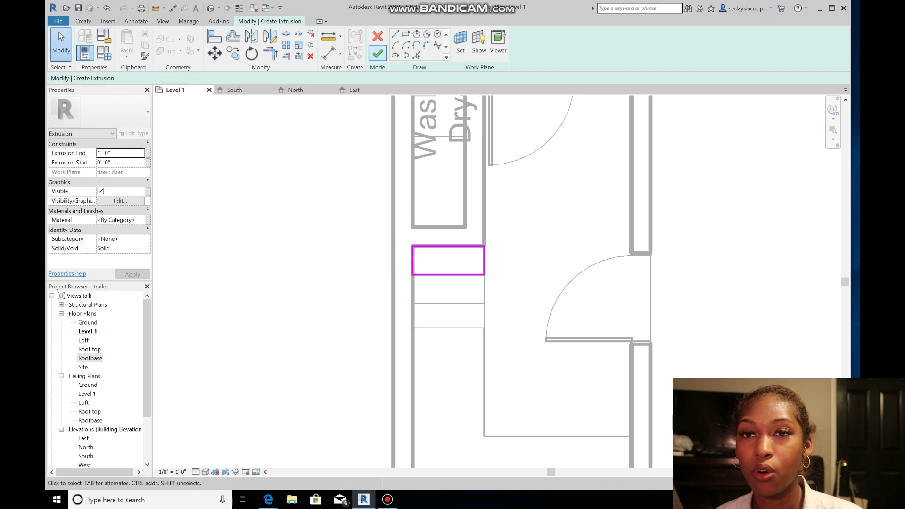
click(378, 53)
Step: Check the stair extrusions in elevation and set the depth of the one nearest the closet wall to 4' 0"
click(355, 90)
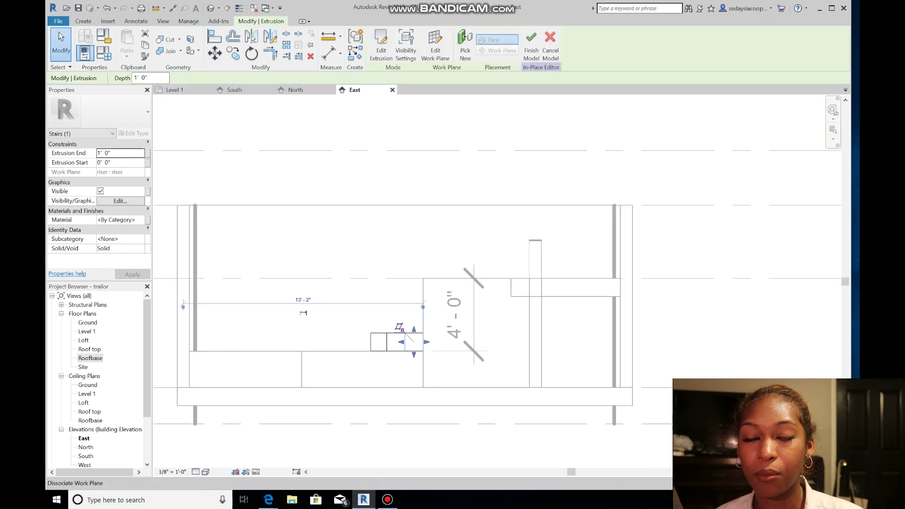
click(302, 90)
click(174, 89)
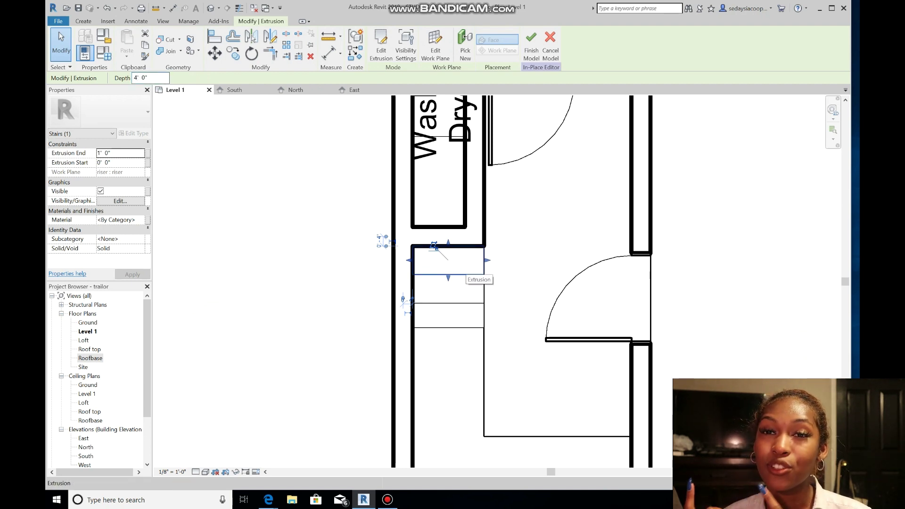
key(Return)
key(Escape)
Step: Set the depth of the middle stair extrusion to 3' 0"
click(484, 286)
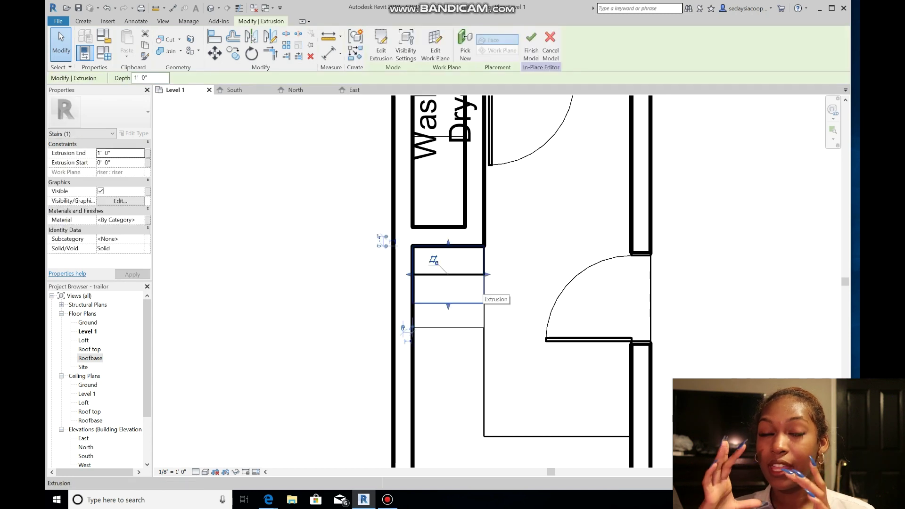
text(3)
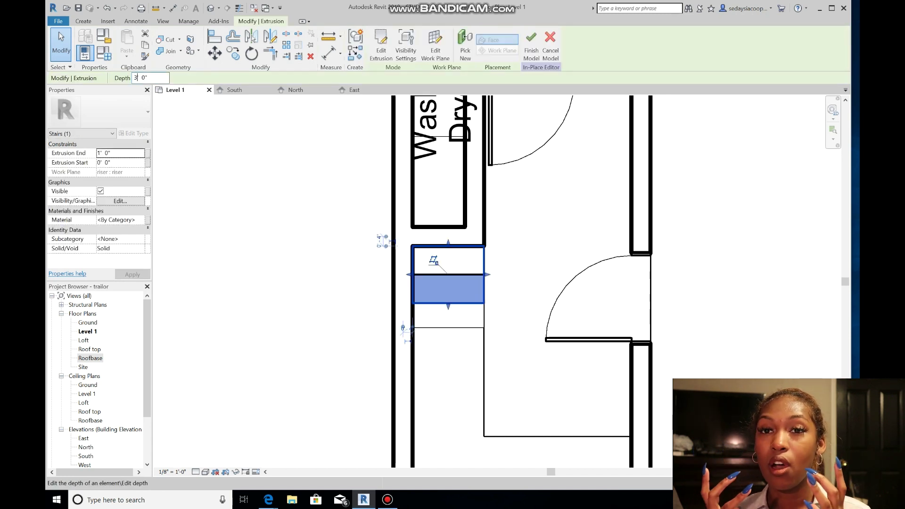
key(ctrl+z)
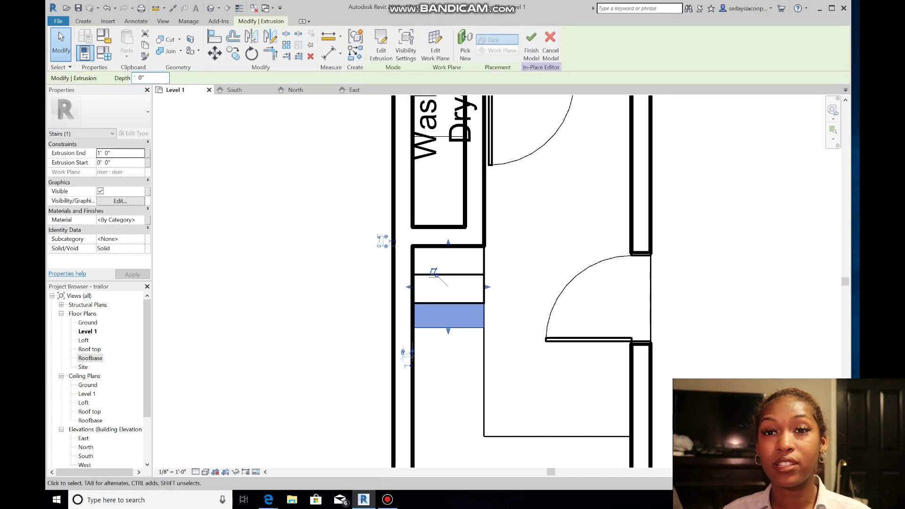
Step: Finish the stairs with the third extrusion's depth at 2' 0", check them in the East elevation, and select them in the Level 1 plan
click(531, 45)
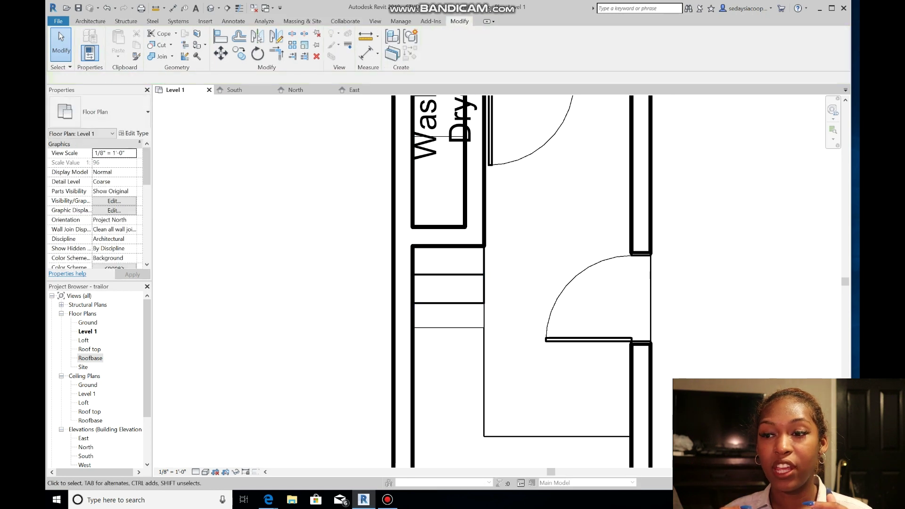
click(354, 90)
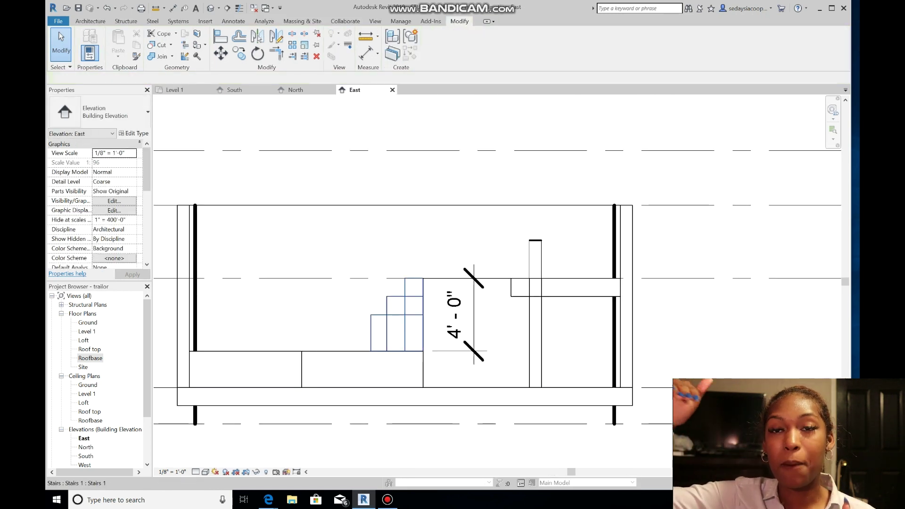
click(175, 90)
click(448, 303)
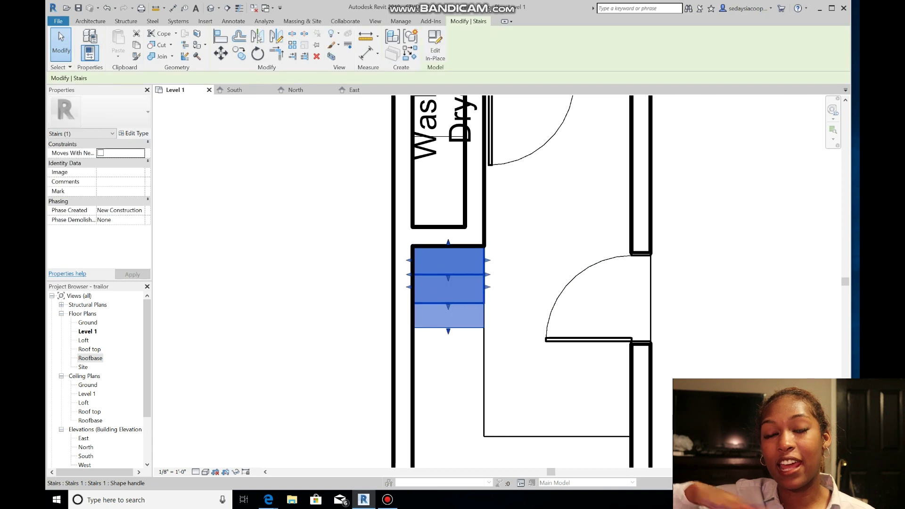
Step: Edit the stairs in place and reduce the three extrusion depths to 3' 0", 2' 0" and 1' 0", descending away from the closet wall
click(435, 45)
click(448, 274)
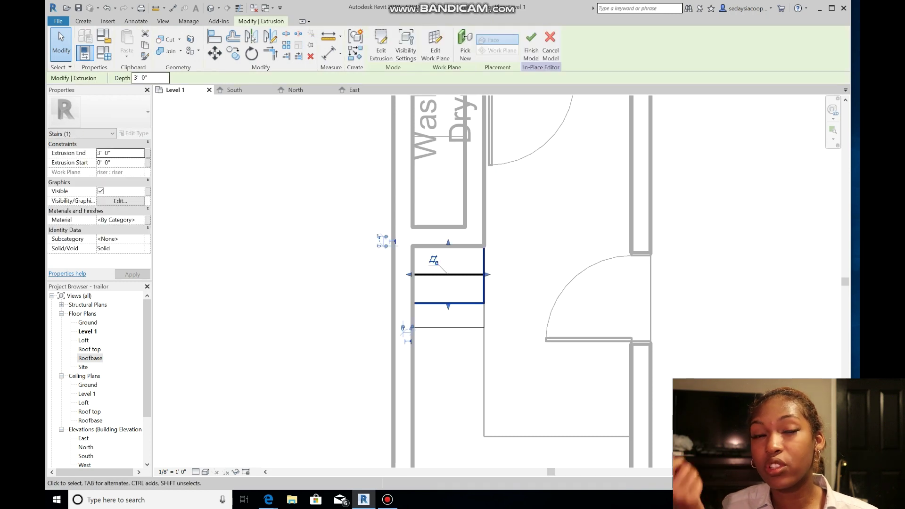
click(458, 327)
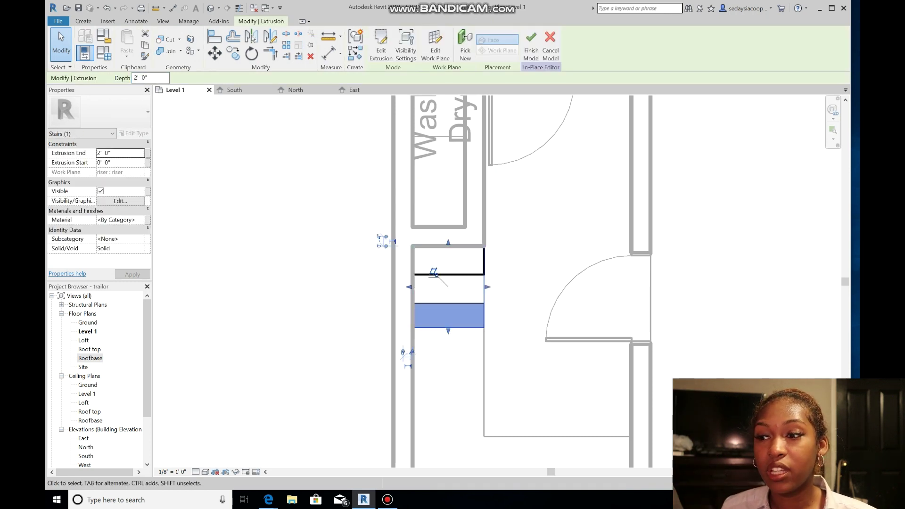
click(531, 46)
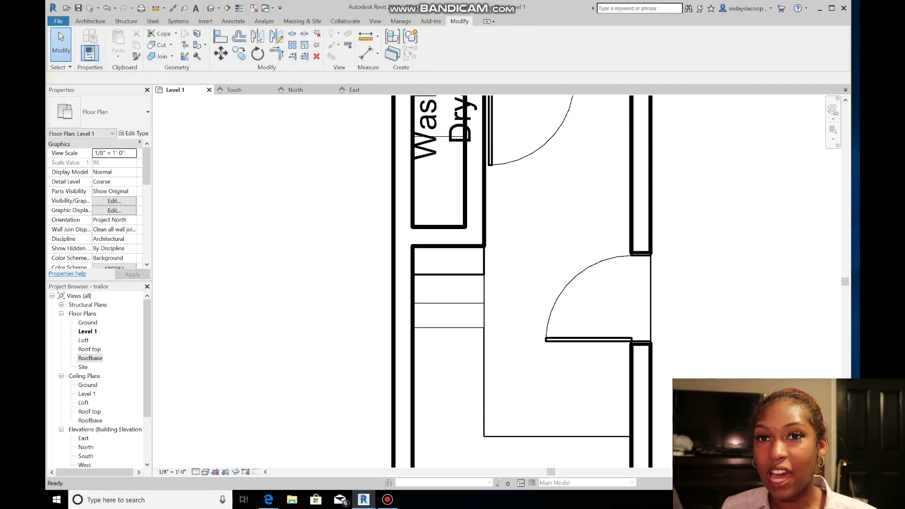
Step: Reopen the stairs for in-place editing and start a new extrusion, checking its work plane against the riser
click(455, 303)
click(435, 45)
click(83, 21)
click(127, 44)
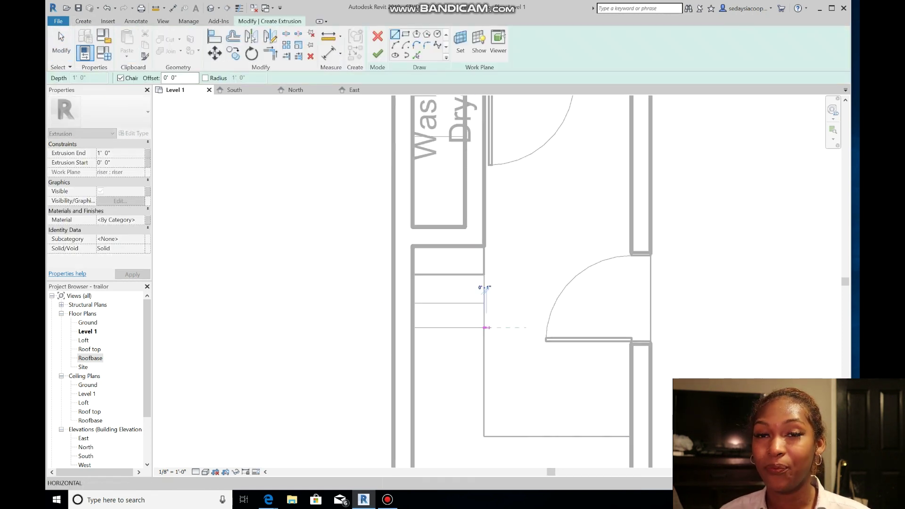
click(483, 327)
click(461, 44)
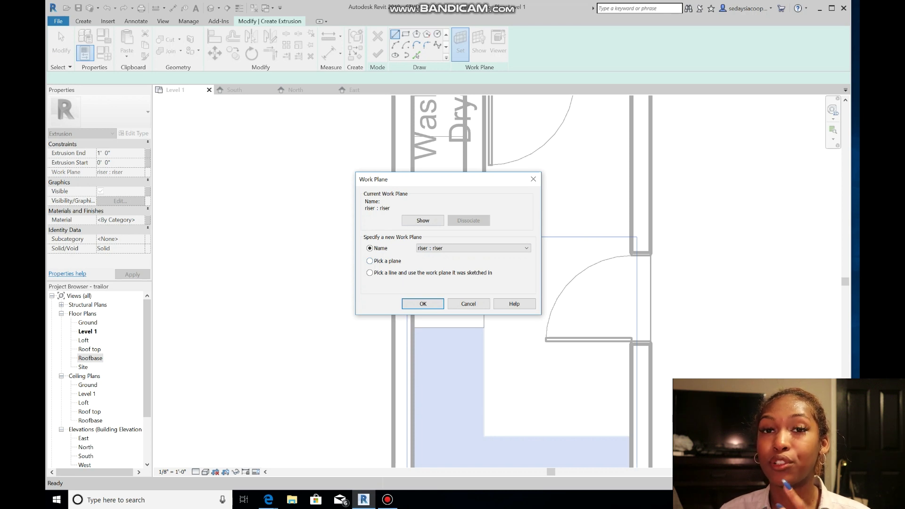
click(422, 304)
scroll(618, 410, down, 1)
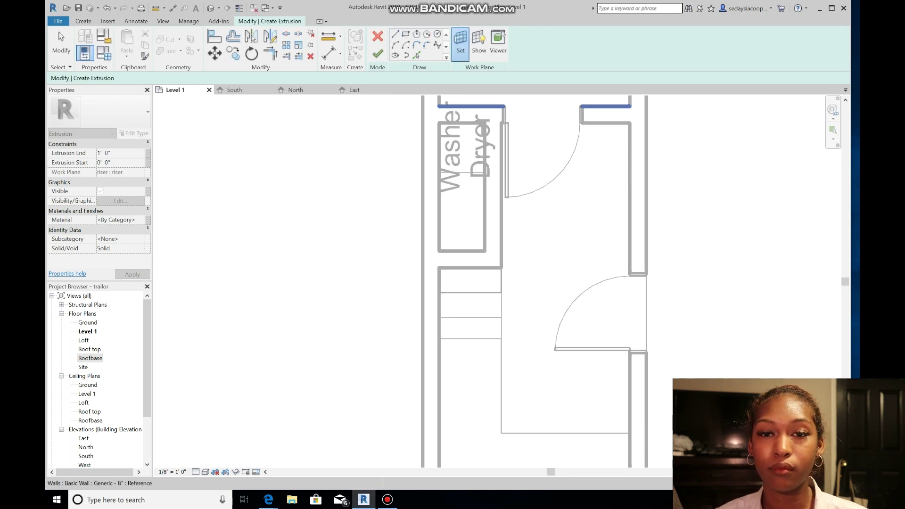
scroll(618, 411, up, 1)
Step: Extrude a rectangle about 3' 9" long along the riser's edge from the lowest stair's corner, with its width set to 1'
click(484, 328)
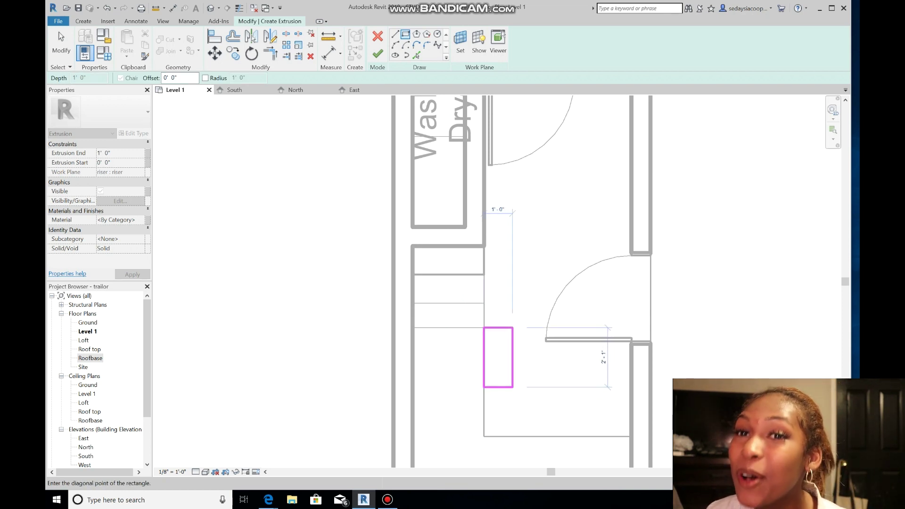
click(514, 436)
key(Escape)
key(Escape)
click(514, 382)
click(499, 295)
text(1)
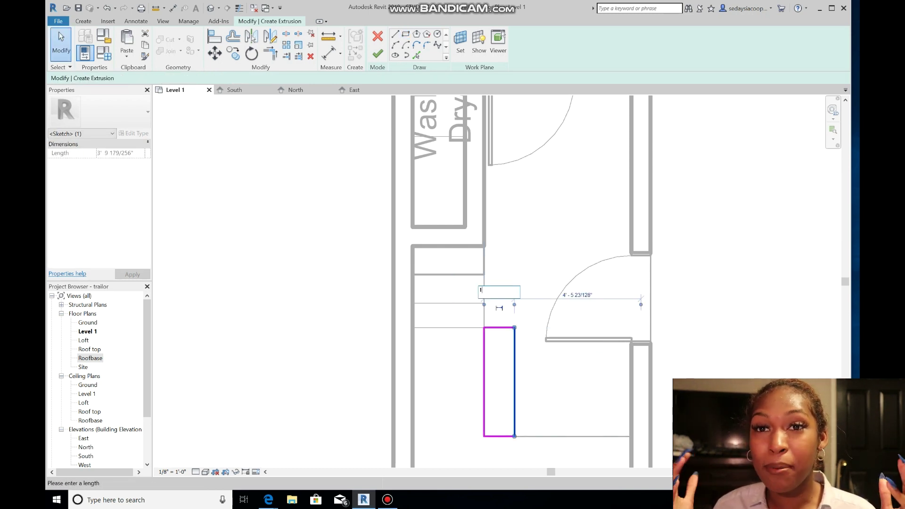
key(Return)
key(Escape)
click(378, 54)
Step: In the East elevation, extend the new step's base down to Level 1 and lower its top to a depth of about 1'
click(355, 90)
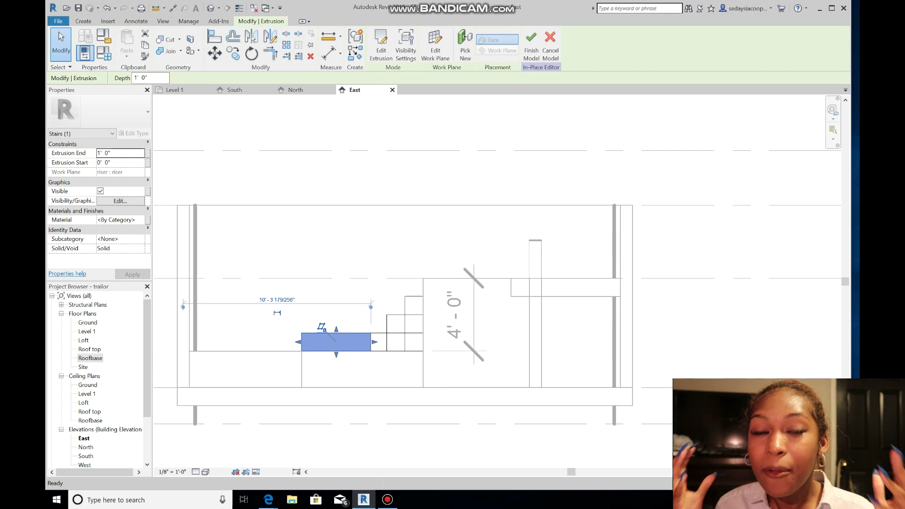
drag(336, 355, 488, 398)
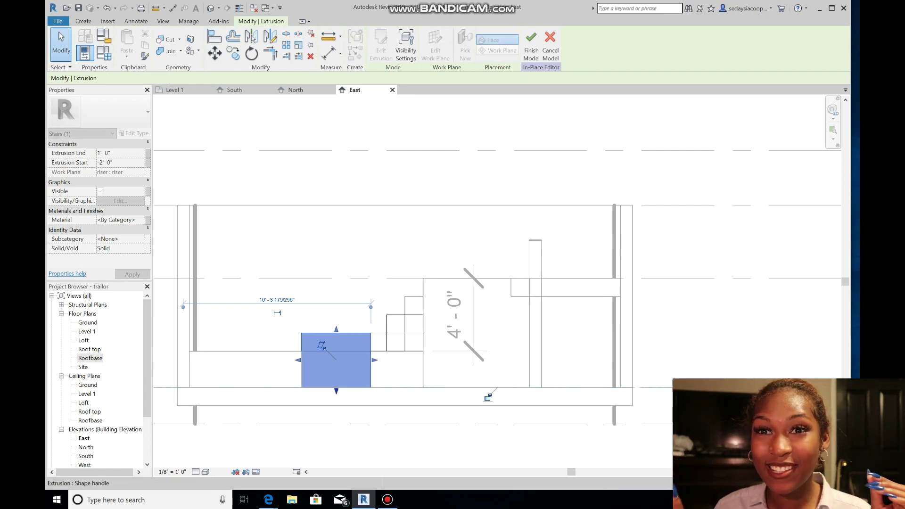
drag(337, 365, 331, 367)
scroll(341, 368, up, 3)
key(Escape)
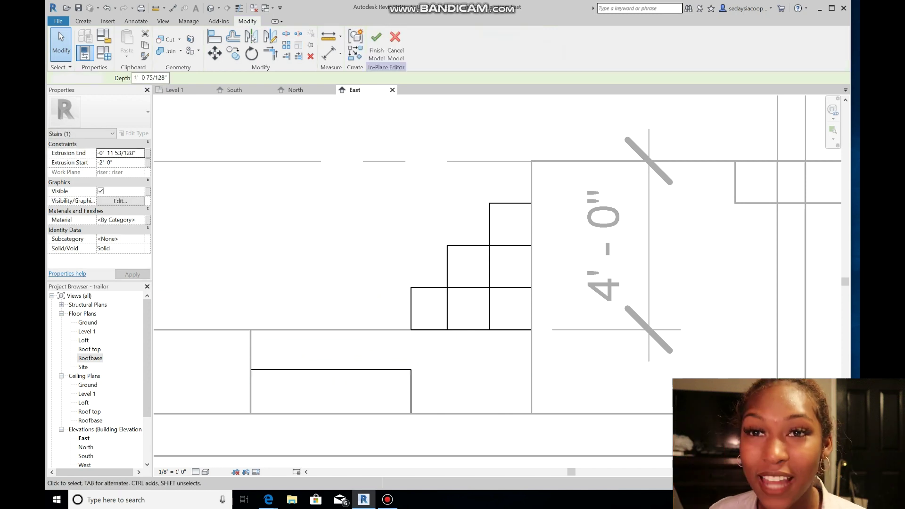
Step: Start an extrusion in the riser's in-place model, using a picked face of the riser as its work plane
scroll(367, 270, down, 6)
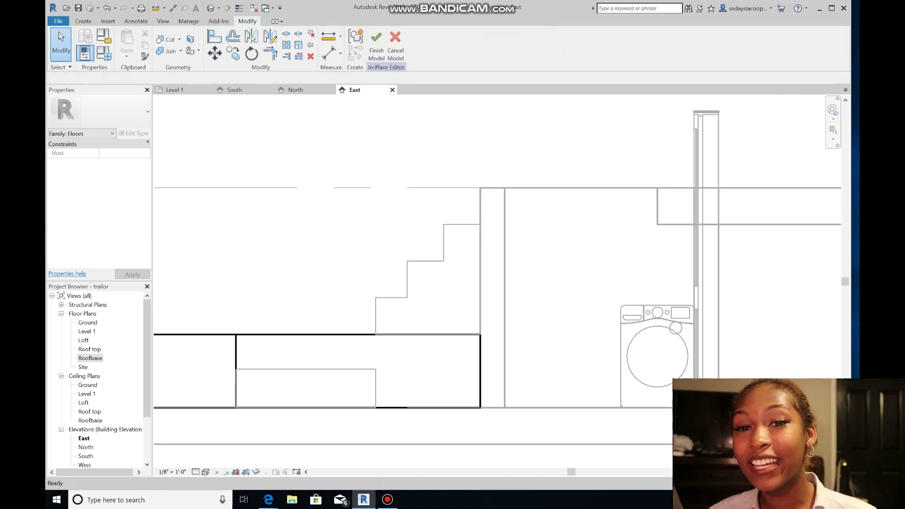
click(83, 22)
click(129, 43)
click(423, 304)
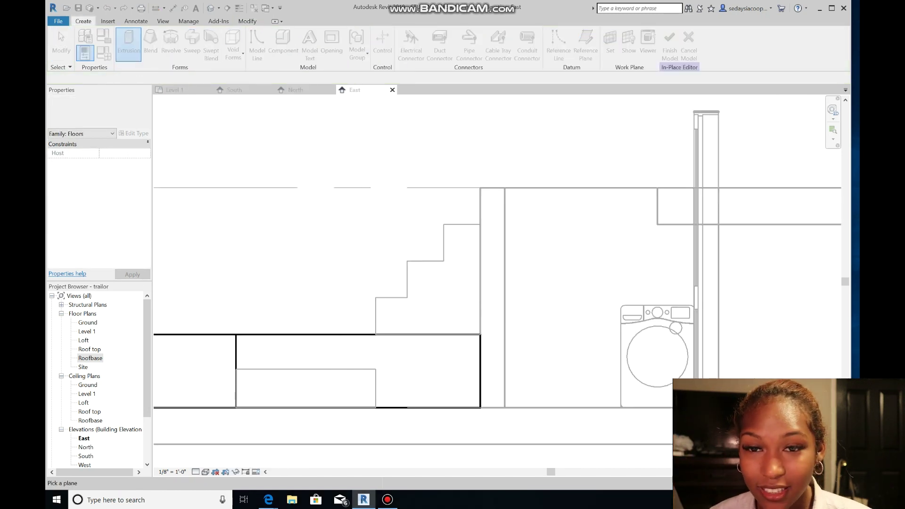
scroll(355, 335, up, 3)
click(355, 335)
scroll(367, 172, down, 5)
Step: Sketch two rectangular drawer fronts side by side above the low step, each about 1' 6" wide and 7" high
click(406, 35)
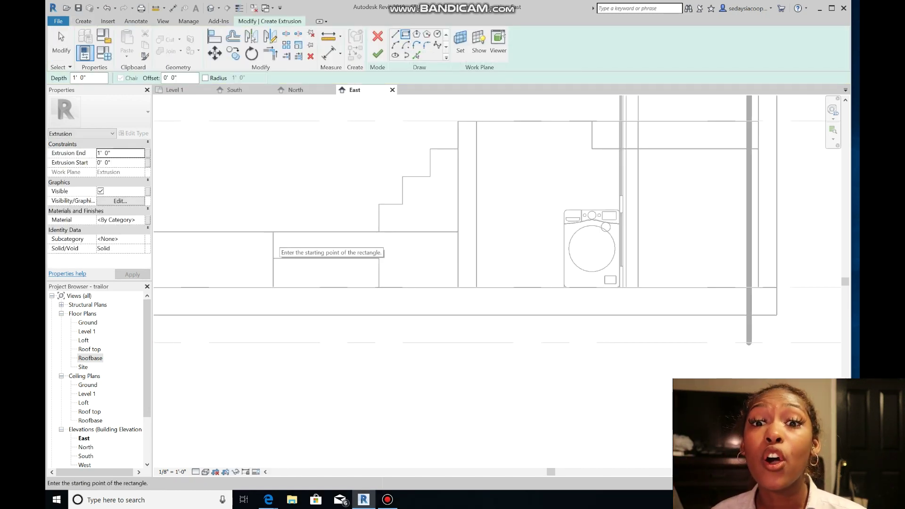
scroll(279, 237, up, 3)
click(278, 236)
scroll(337, 261, down, 2)
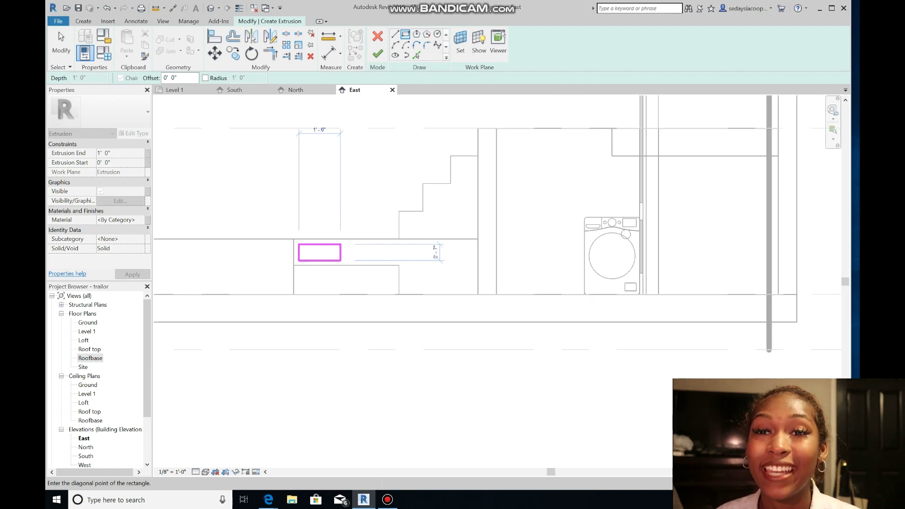
scroll(341, 260, up, 2)
click(341, 260)
click(355, 235)
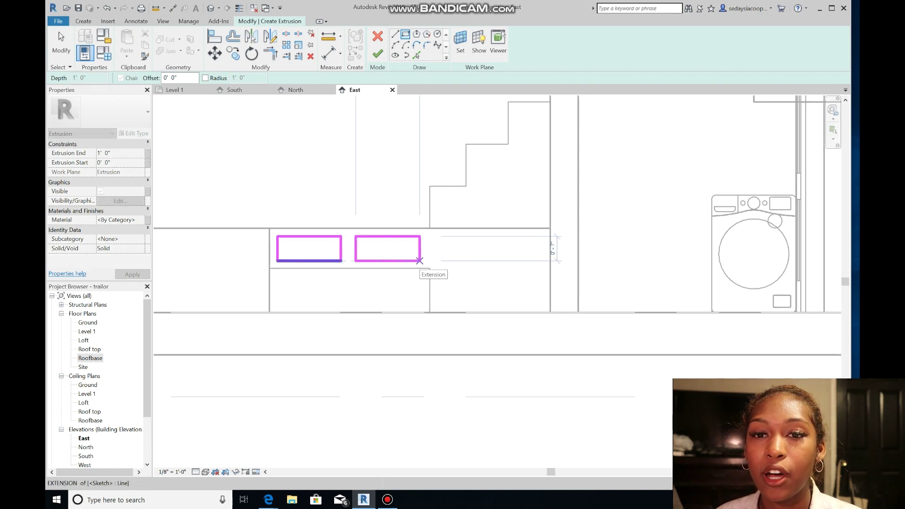
click(420, 261)
Step: Sketch two stacked drawer fronts about 2' 6" wide on the riser below the stairs, and finish the extrusion
click(433, 236)
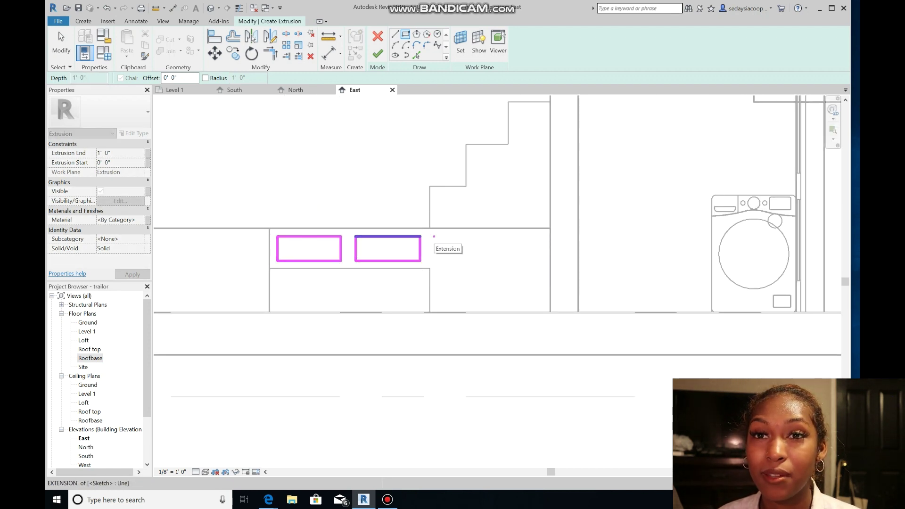
click(541, 261)
click(433, 272)
click(541, 305)
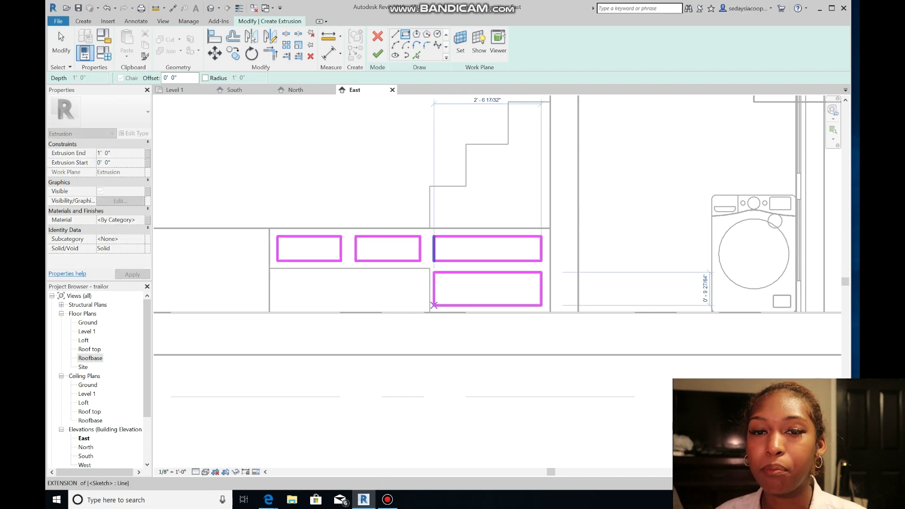
click(377, 53)
scroll(319, 227, up, 1)
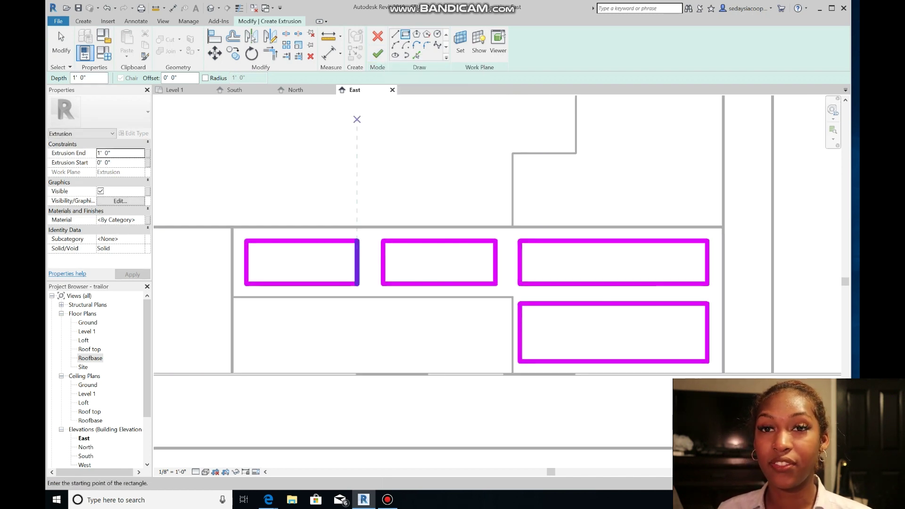
Step: In the Level 1 plan, adjust the drawer extrusion to end at about 1" and start at about -2' 2 1/4"
click(175, 90)
scroll(458, 311, up, 4)
drag(345, 218, 294, 218)
scroll(334, 178, up, 2)
drag(419, 262, 366, 263)
scroll(374, 262, up, 4)
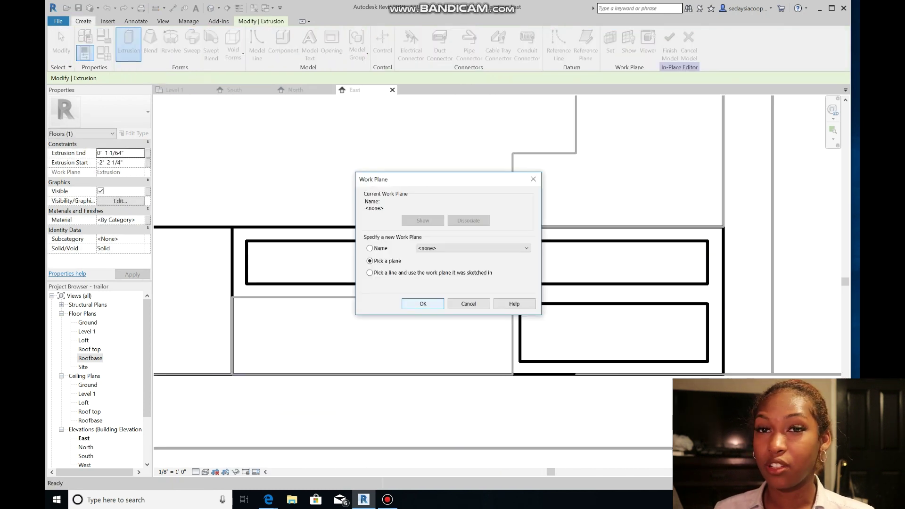
Step: Start another extrusion on a picked plane and sketch a knob circle of about 1 1/2" radius near the outer end of the first drawer
click(422, 303)
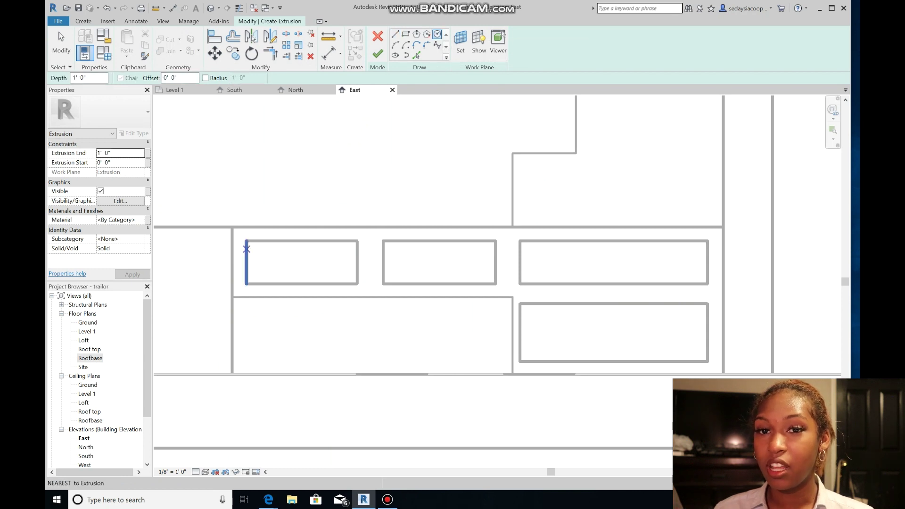
scroll(246, 249, up, 3)
click(275, 281)
click(291, 299)
key(Escape)
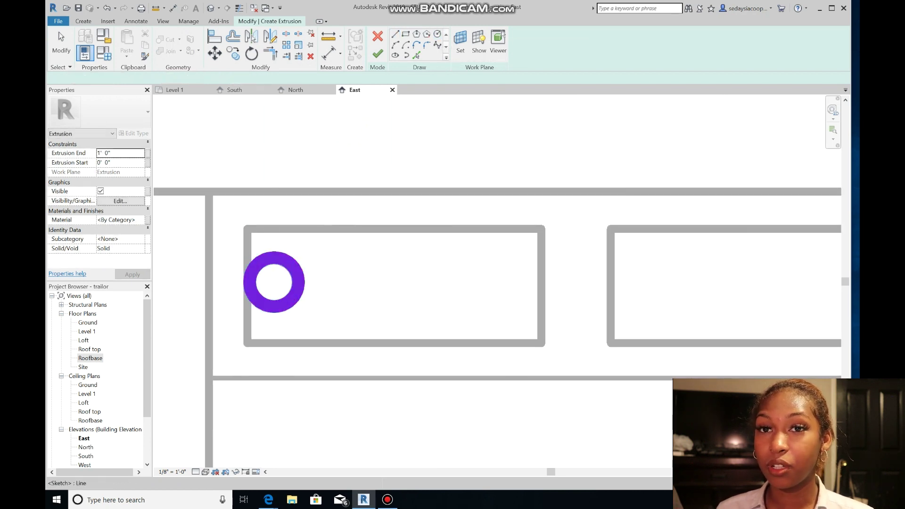
drag(291, 266, 313, 269)
key(c)
key(o)
click(528, 286)
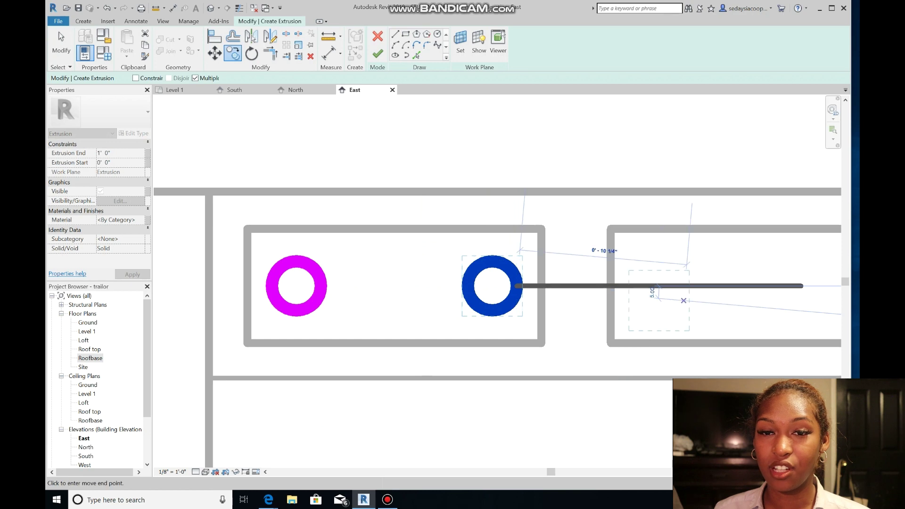
scroll(684, 283, down, 5)
scroll(613, 283, up, 2)
key(Escape)
key(Escape)
key(ctrl+z)
Step: Make the knob circle's radius dimension permanent and reduce the radius to 3/4"
click(453, 281)
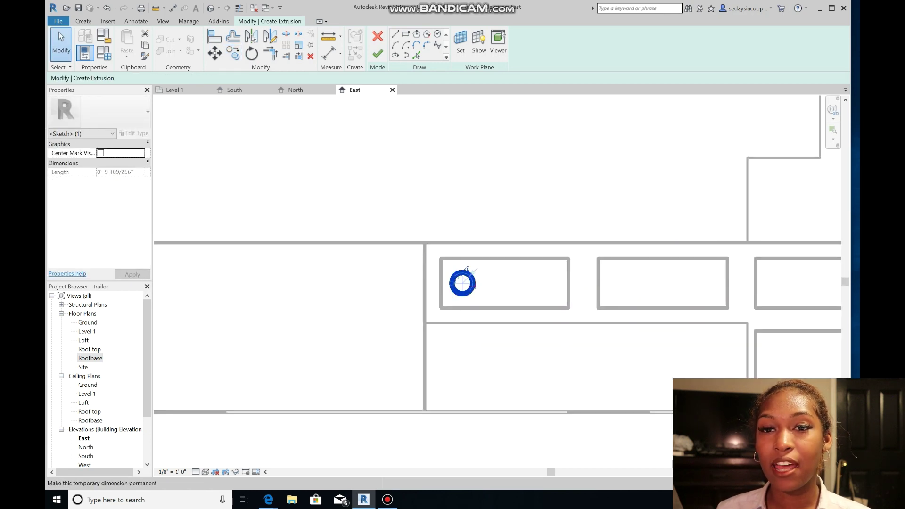
click(455, 282)
scroll(455, 282, up, 5)
key(Escape)
scroll(608, 241, down, 5)
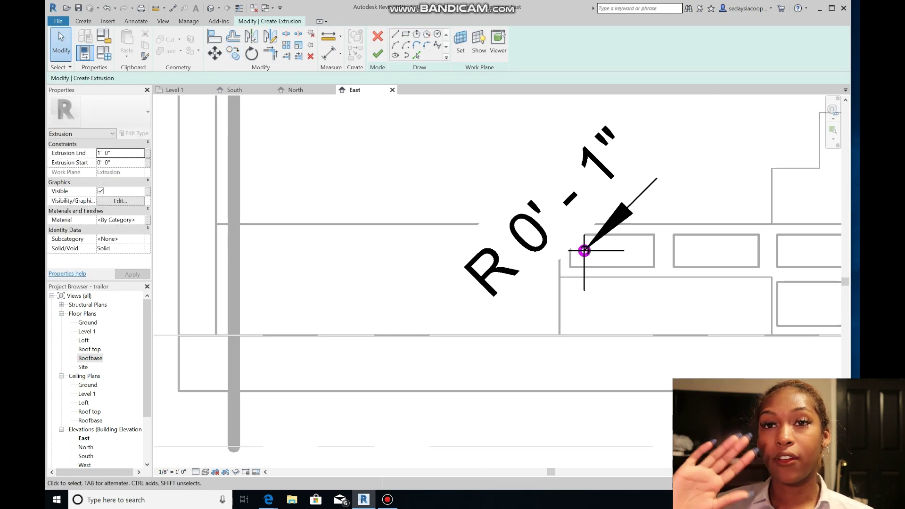
scroll(616, 256, up, 5)
click(420, 191)
drag(419, 191, 419, 206)
scroll(472, 231, down, 5)
Step: Copy the knob circle horizontally to the other end of the first drawer and to both ends of the second drawer
click(475, 231)
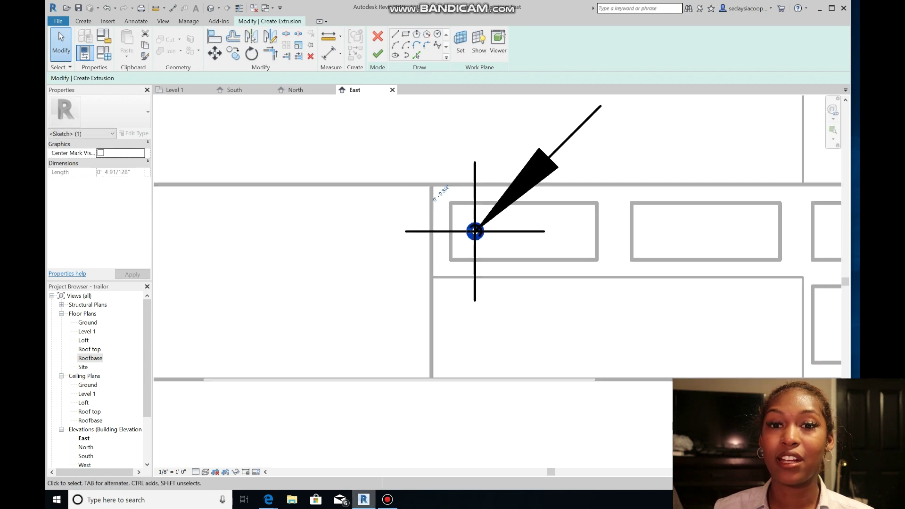
key(c)
key(o)
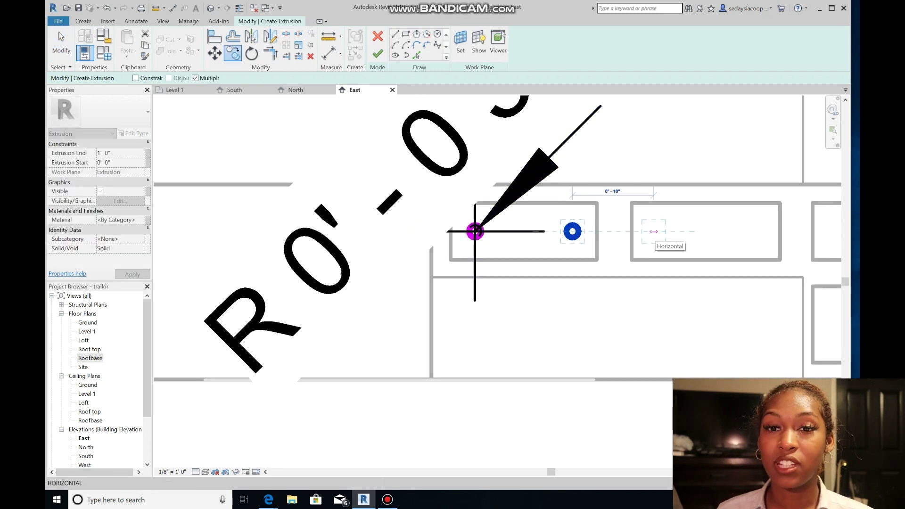
click(759, 232)
scroll(772, 266, down, 5)
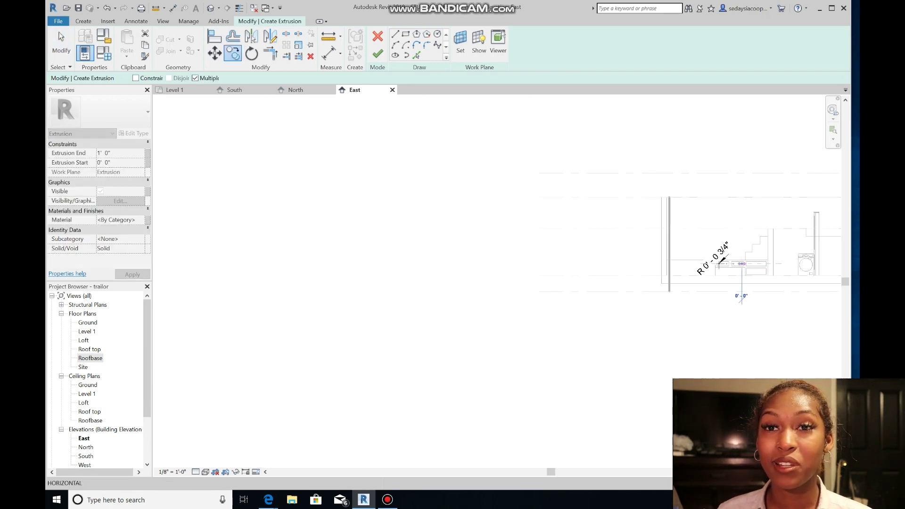
scroll(633, 287, up, 5)
click(630, 289)
Step: Copy the knob circle to both ends of each of the two wide drawers below the stairs
scroll(634, 290, down, 4)
scroll(663, 291, up, 2)
scroll(678, 291, up, 3)
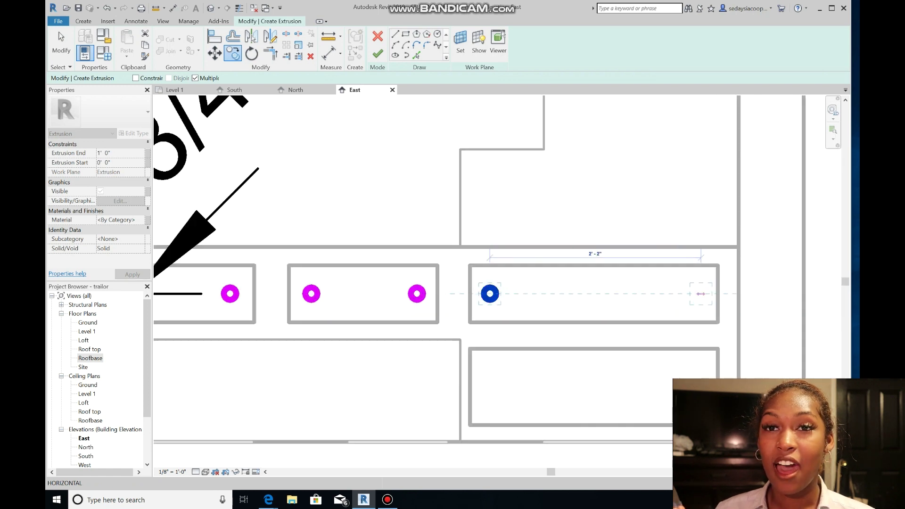
click(684, 291)
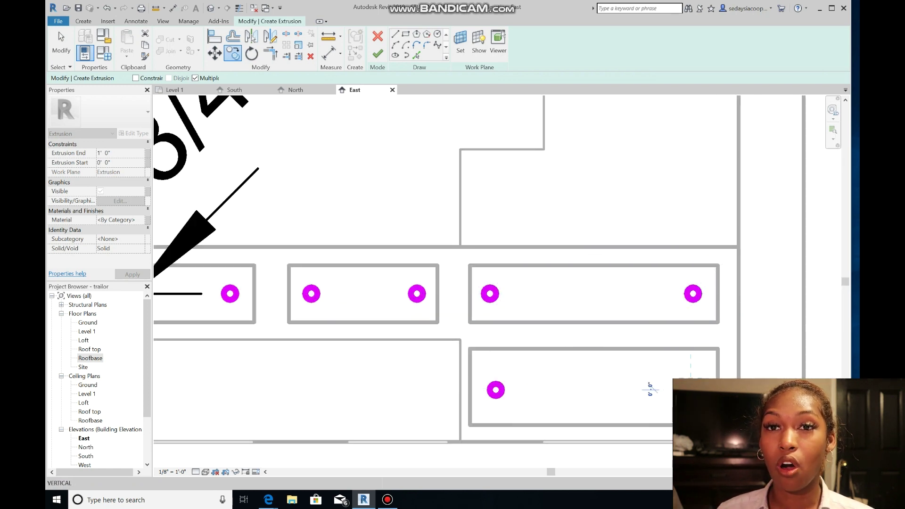
click(693, 390)
scroll(693, 390, down, 5)
Step: Finish the knob extrusion and shorten its depth to about 5/8" in the Level 1 plan
click(377, 54)
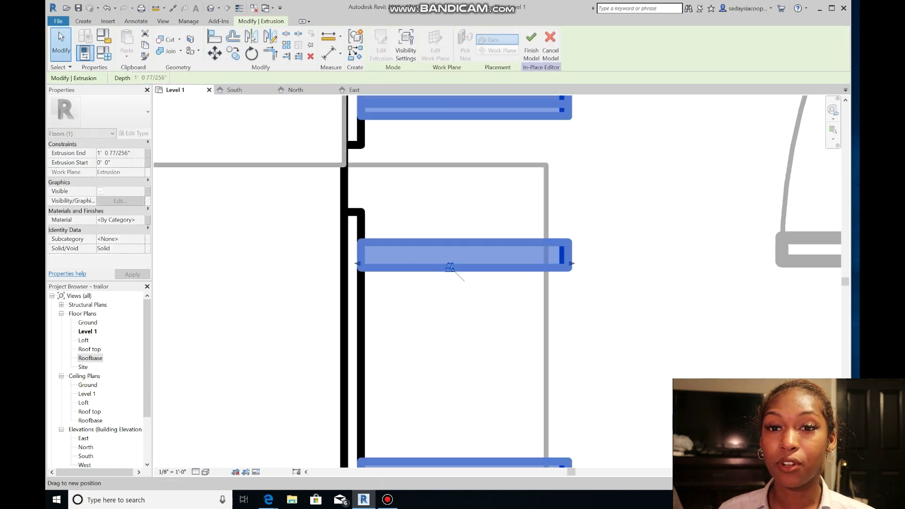
drag(450, 267, 362, 262)
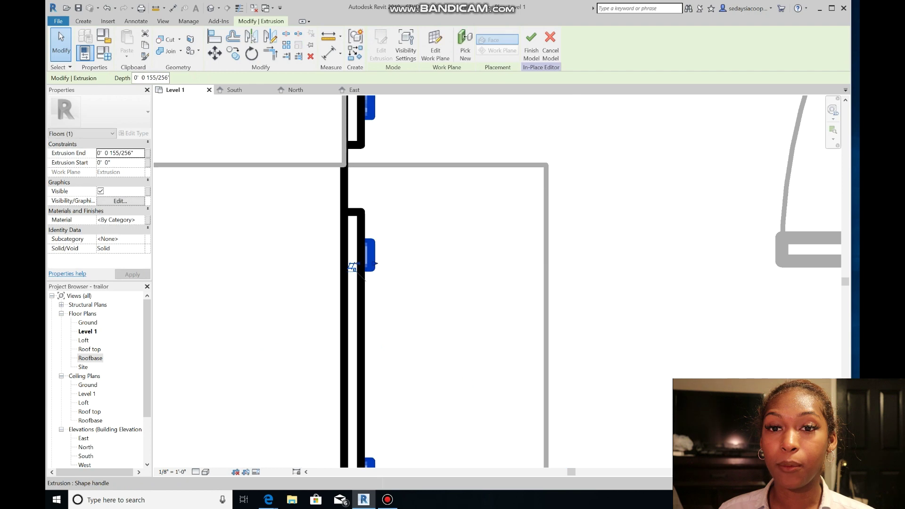
Step: Finish the riser's in-place model and open the in-place stairs for editing in the East elevation
scroll(363, 262, up, 4)
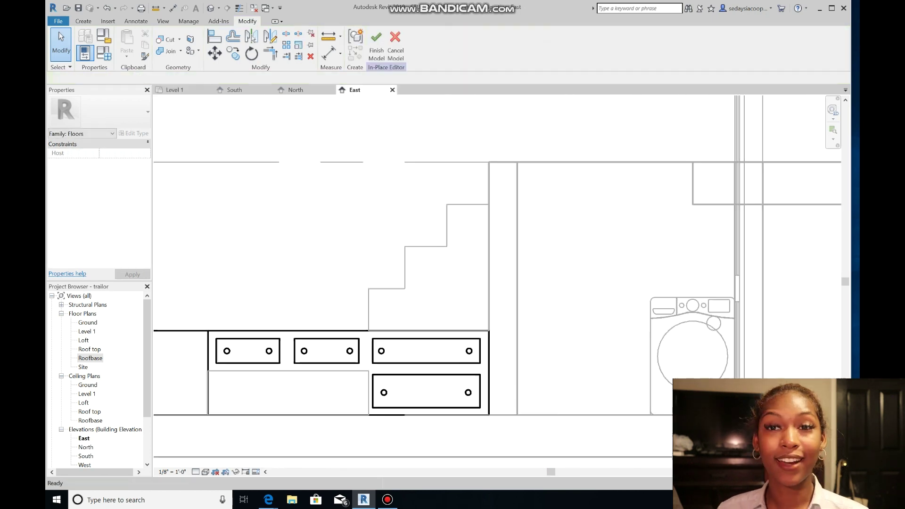
scroll(222, 375, up, 3)
click(377, 370)
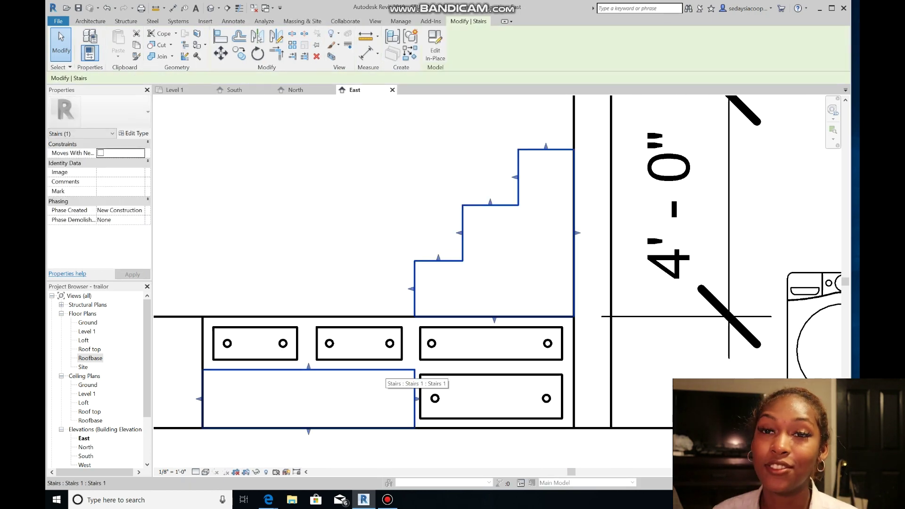
scroll(377, 369, up, 1)
scroll(489, 352, down, 1)
scroll(190, 429, up, 1)
double_click(377, 328)
key(Escape)
Step: Start a void extrusion on the riser face and sketch a rectangle inside the stair block below the two small drawers
click(83, 21)
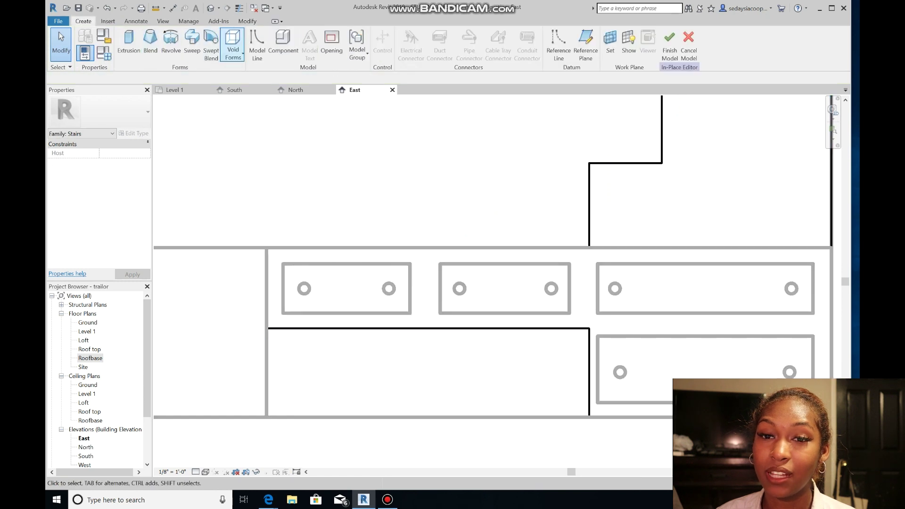
click(233, 47)
click(262, 73)
click(420, 302)
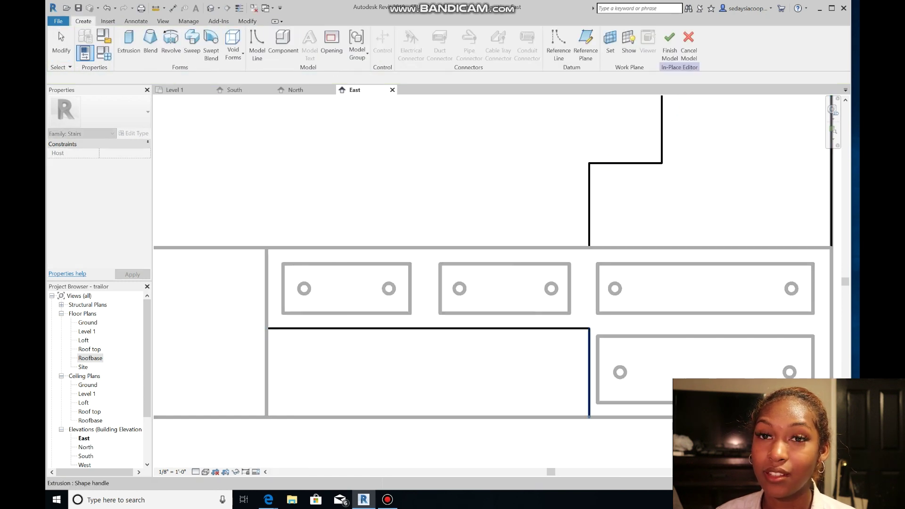
scroll(586, 329, up, 5)
scroll(509, 375, down, 8)
click(561, 326)
scroll(434, 412, up, 3)
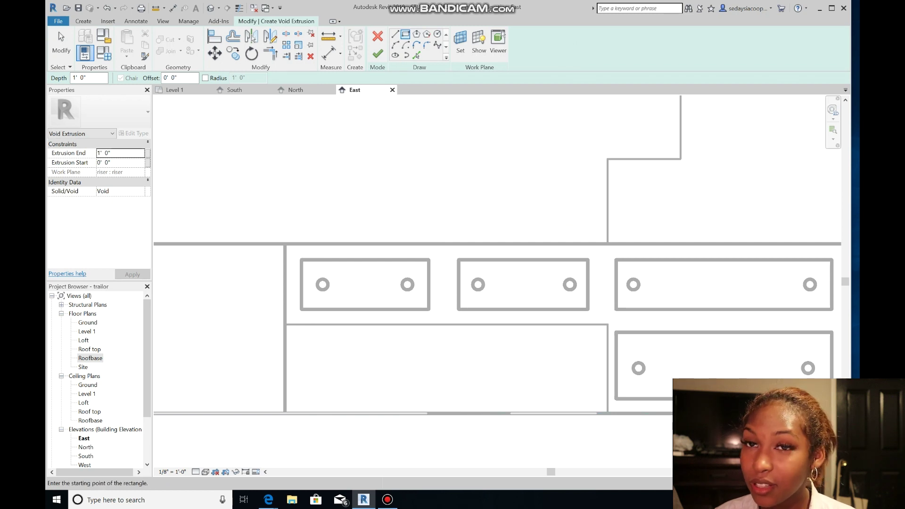
click(296, 414)
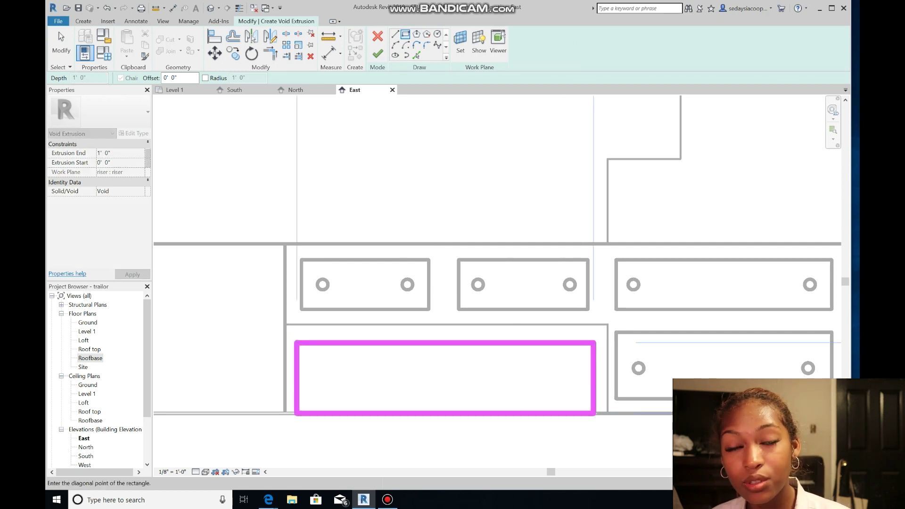
click(594, 343)
Step: Finish the void sketch, adjust the void's depth through the lower stair block in the Level 1 plan, and finish the in-place model
click(378, 53)
scroll(457, 257, up, 2)
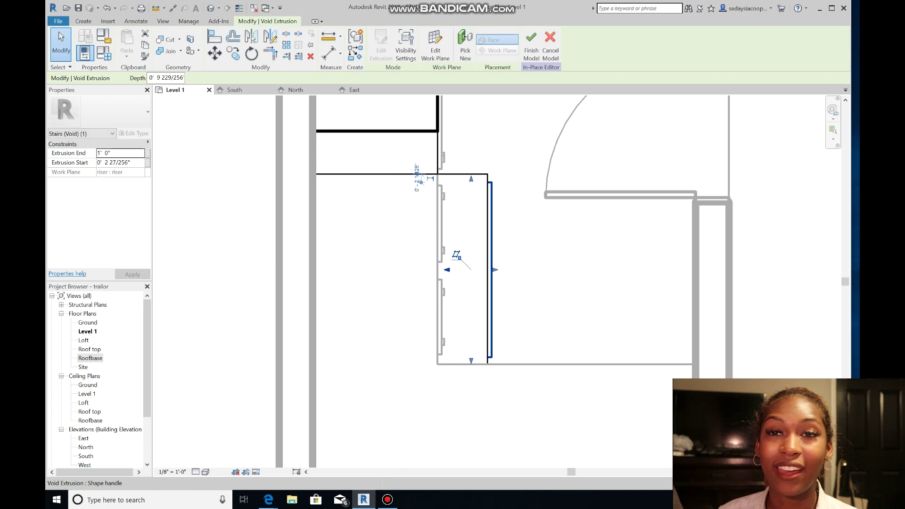
scroll(450, 269, up, 2)
drag(518, 270, 521, 269)
click(531, 45)
Step: Reopen the in-place stairs for editing in the East elevation
click(355, 90)
scroll(297, 183, down, 8)
middle_drag(328, 196, 222, 378)
scroll(221, 378, up, 7)
click(299, 326)
click(91, 21)
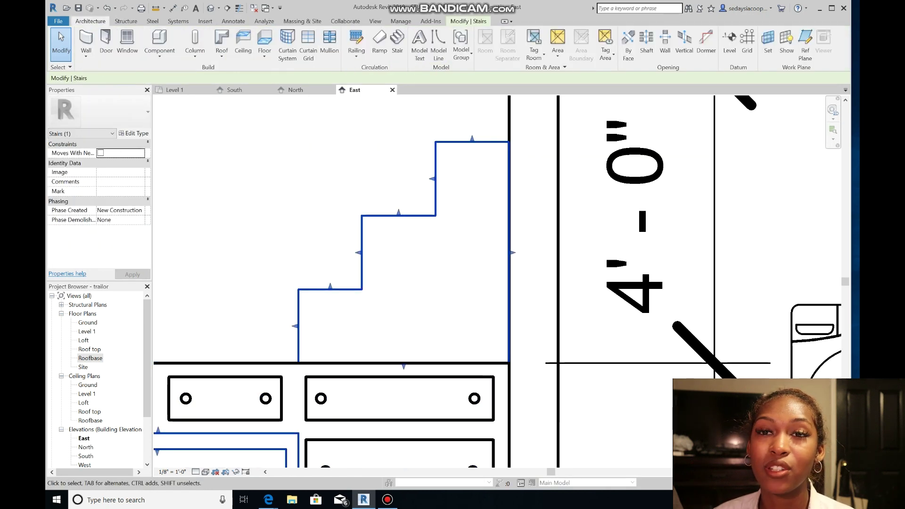
double_click(299, 325)
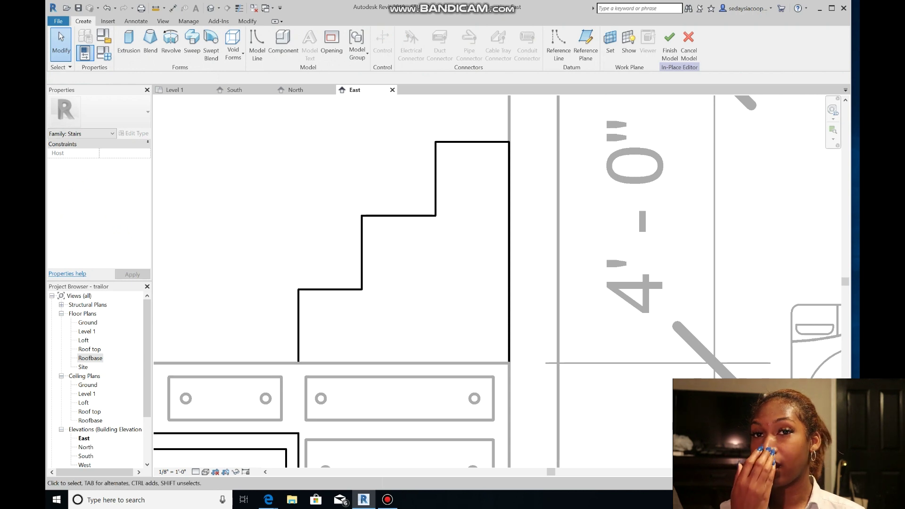
Step: Sketch an extrusion of three rectangular cabinet panels, one under each upper stair step, with small margins around them
click(128, 40)
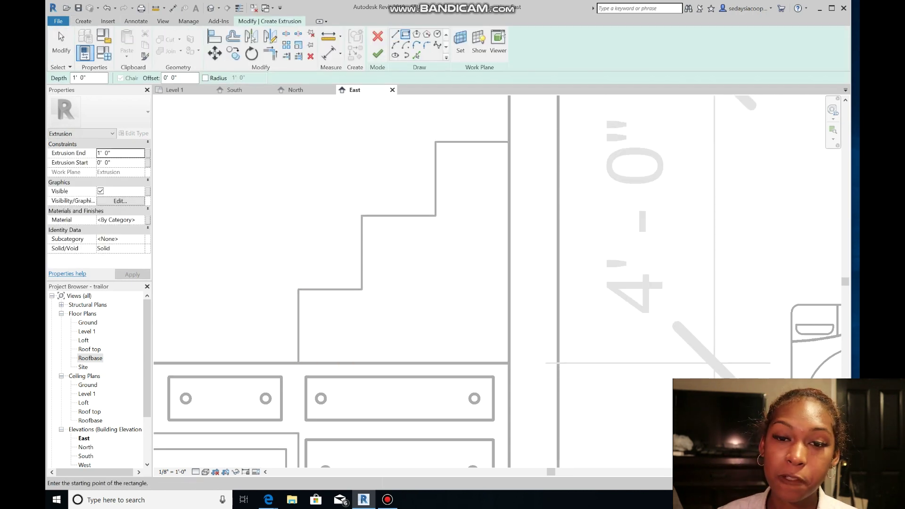
click(443, 150)
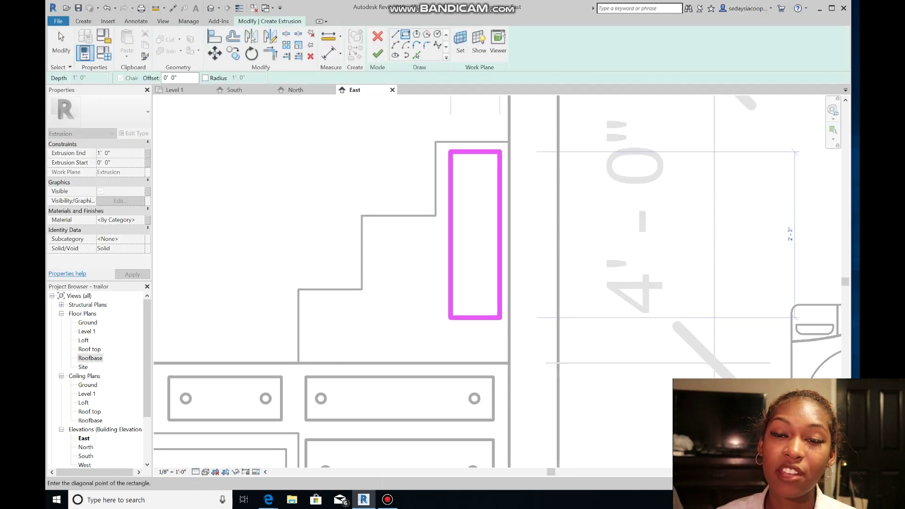
click(501, 355)
click(367, 224)
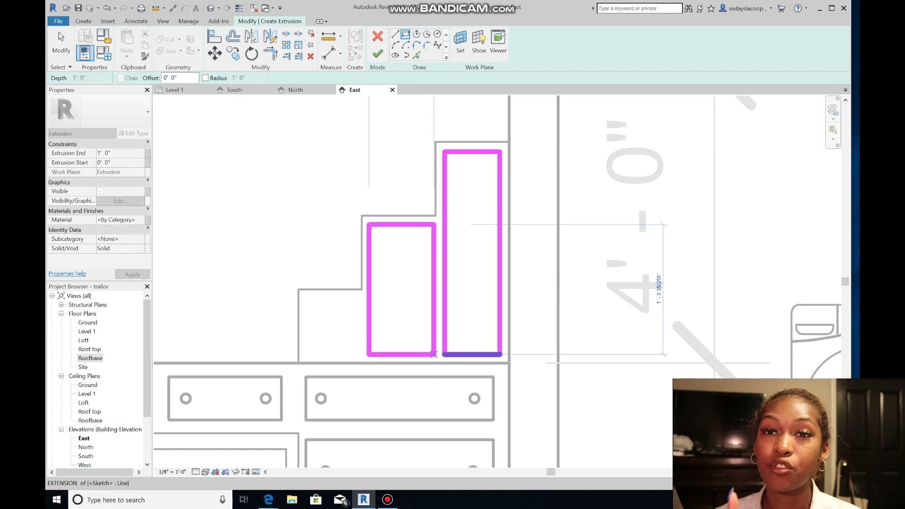
click(435, 355)
click(345, 296)
click(306, 354)
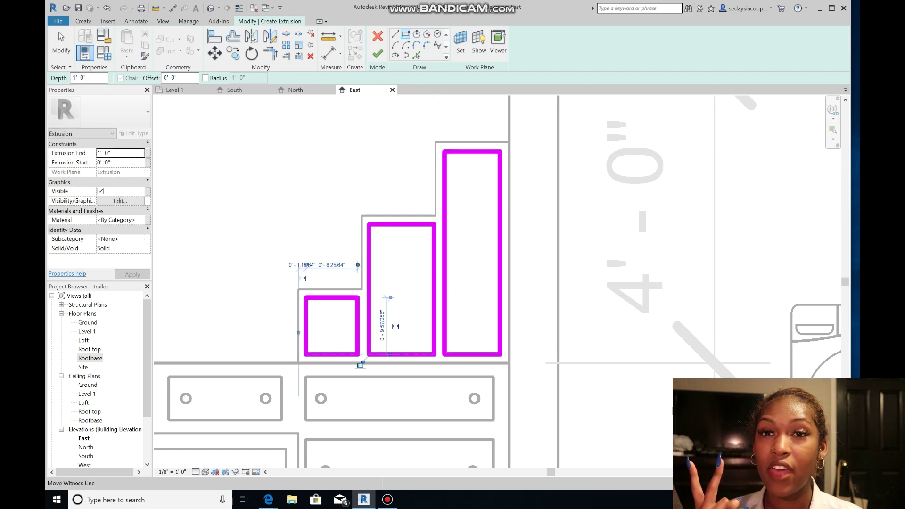
key(Escape)
key(Escape)
Step: Finish the panel extrusion, stretch it back into the stairs to about 2' 1 3/4" deep in the Level 1 plan, and finish the model
click(377, 53)
click(175, 90)
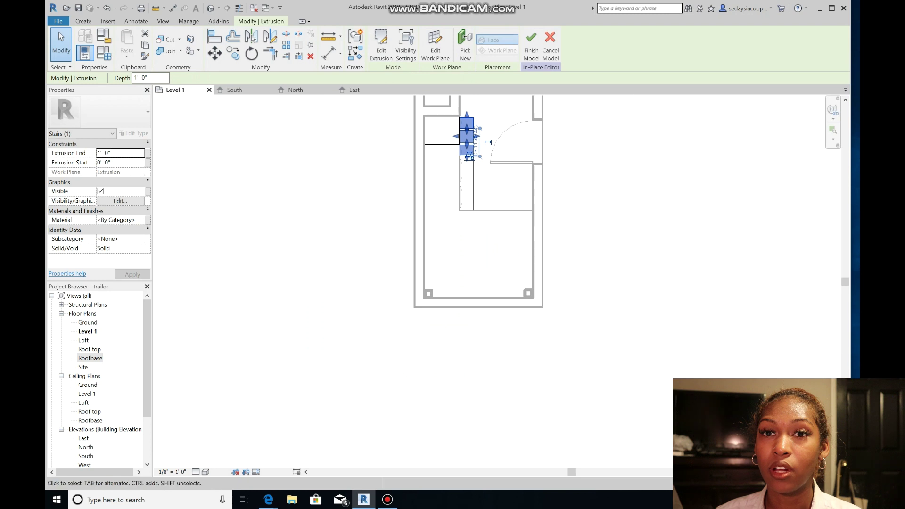
scroll(472, 118, up, 6)
drag(409, 285, 250, 284)
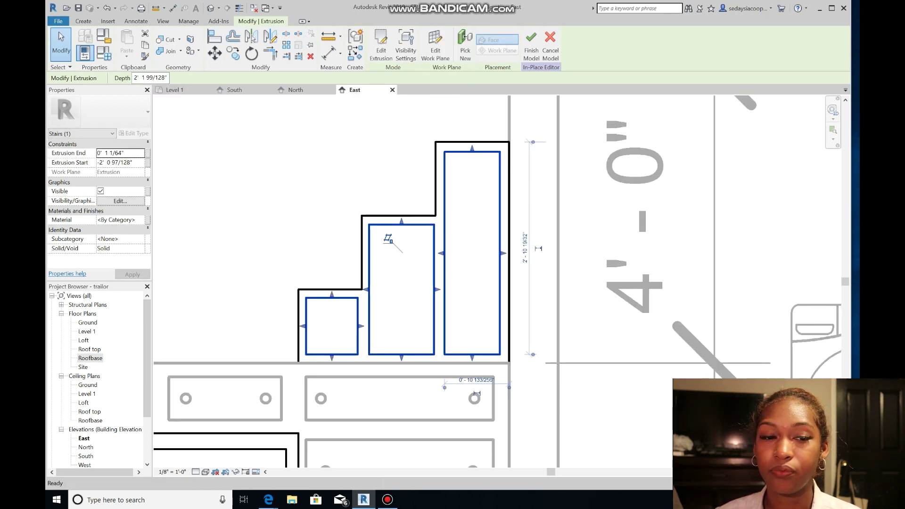
click(531, 45)
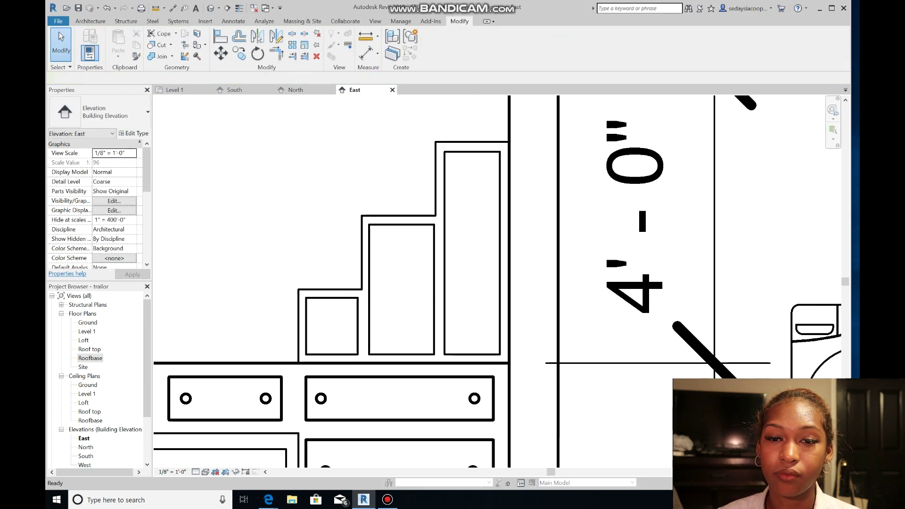
click(306, 362)
click(434, 44)
click(266, 398)
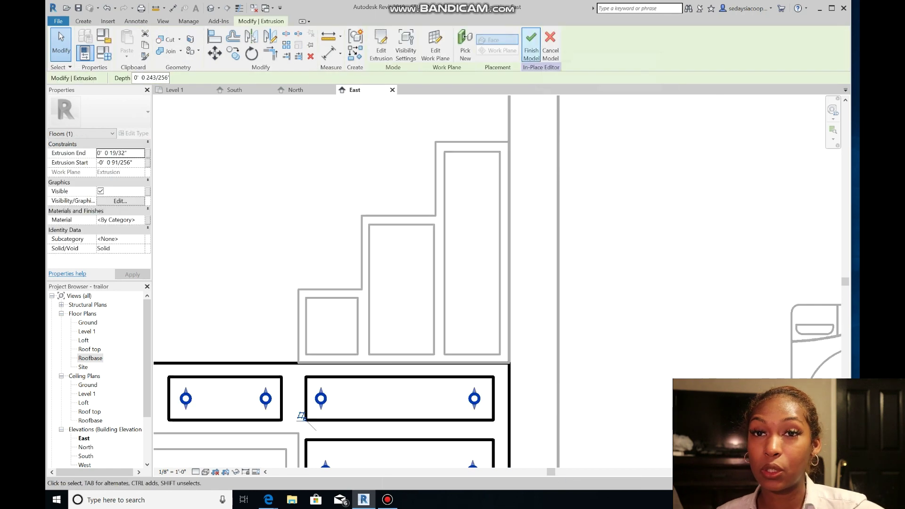
click(532, 45)
Step: Start a new extrusion in the in-place stairs and sketch a knob circle at the centre of the smallest cabinet panel
click(362, 289)
click(434, 45)
click(83, 21)
click(129, 43)
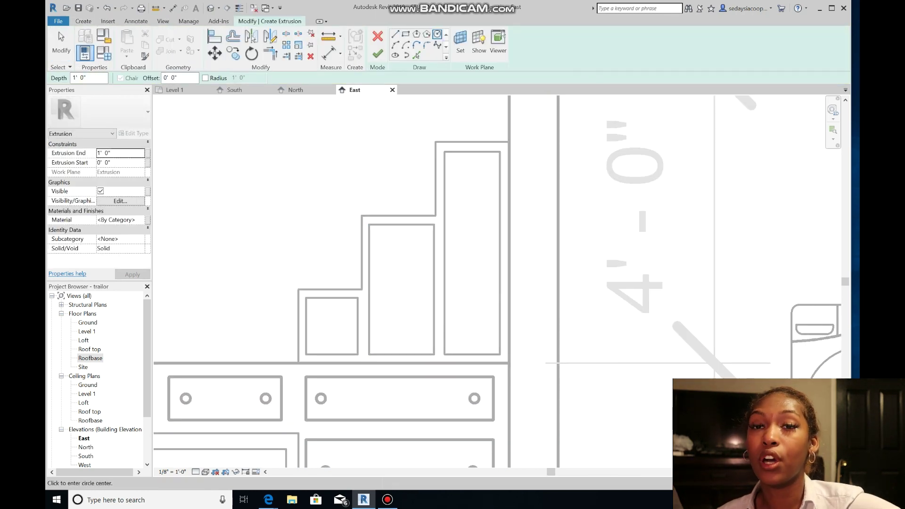
scroll(324, 323, up, 5)
scroll(335, 327, down, 7)
scroll(334, 328, up, 5)
key(Escape)
click(329, 323)
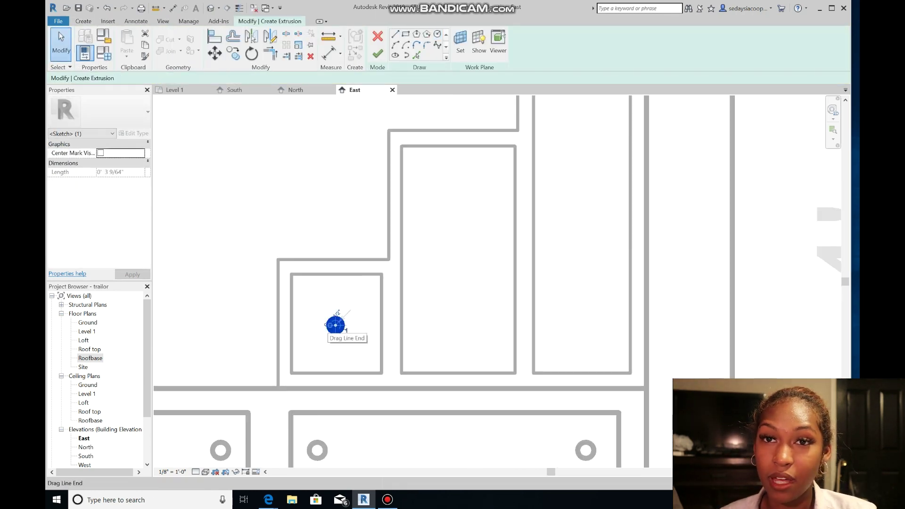
Step: Enlarge the radius of the knob circle on the smallest cabinet panel
scroll(337, 314, up, 5)
click(338, 348)
click(350, 335)
scroll(468, 321, down, 5)
Step: Copy the knob circle to the right-hand edges of the middle and tallest cabinet panels
click(233, 53)
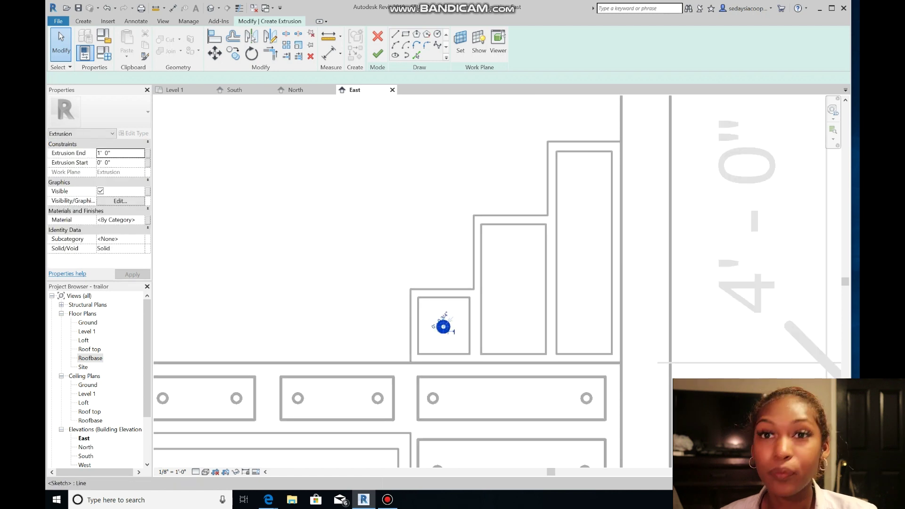
click(443, 327)
click(536, 294)
click(603, 253)
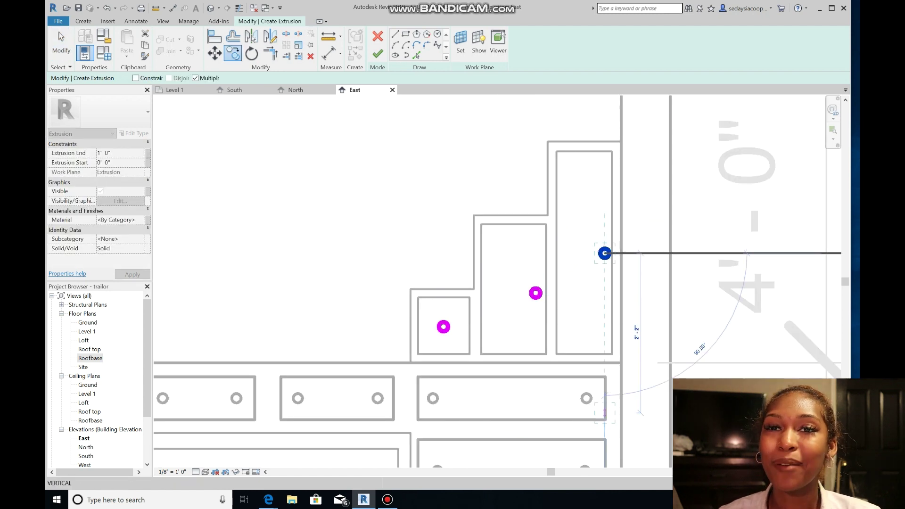
key(Escape)
key(Escape)
Step: Finish the cabinet knob extrusion and shorten its depth in the Level 1 plan
scroll(528, 310, down, 8)
scroll(584, 293, up, 1)
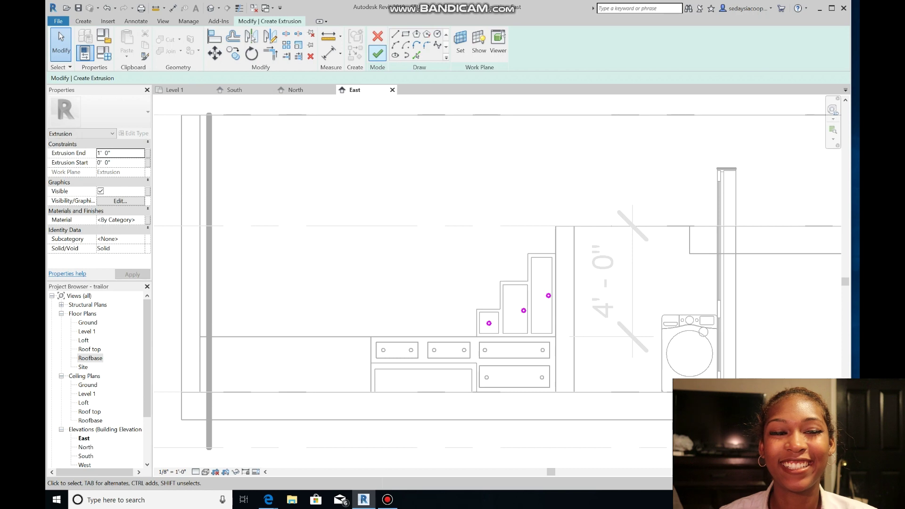
click(377, 54)
click(175, 90)
drag(494, 277, 409, 277)
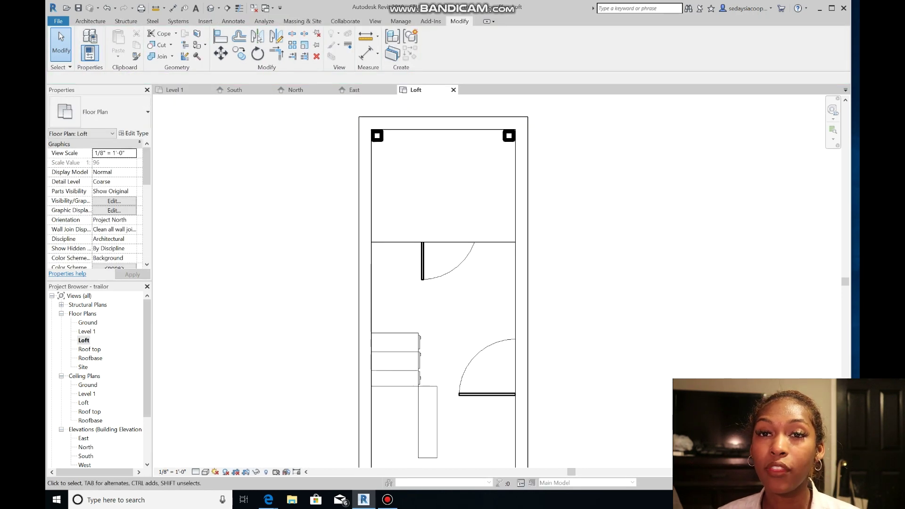
key(v)
key(g)
click(534, 374)
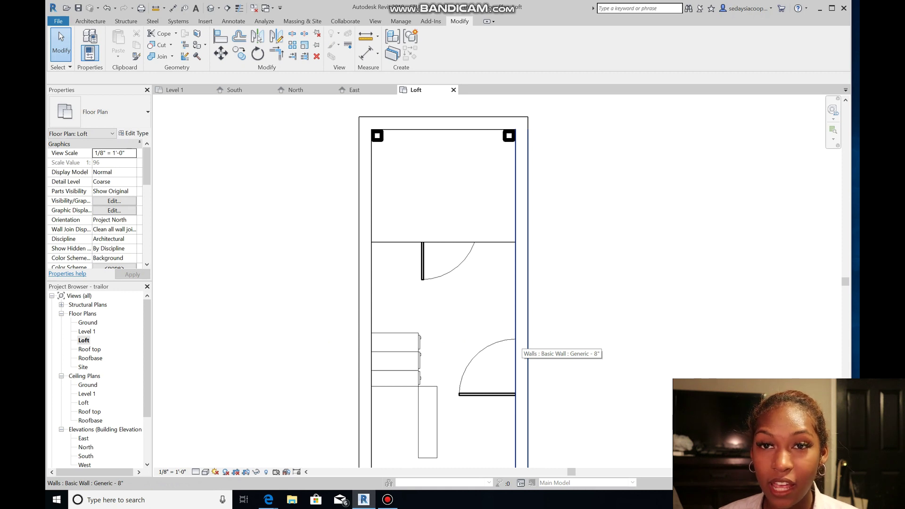
Step: Lower the bottom and view depth levels in the Loft plan's view range to include the level below
key(v)
key(r)
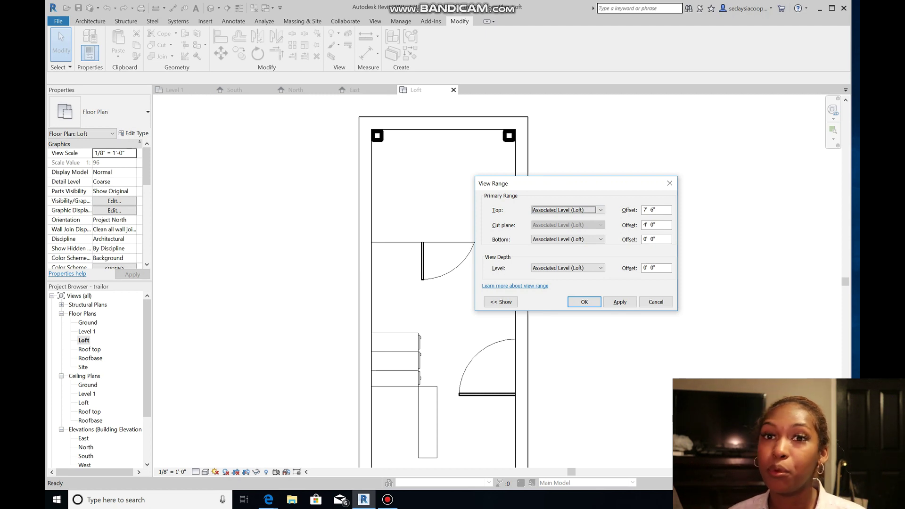
click(568, 239)
click(561, 253)
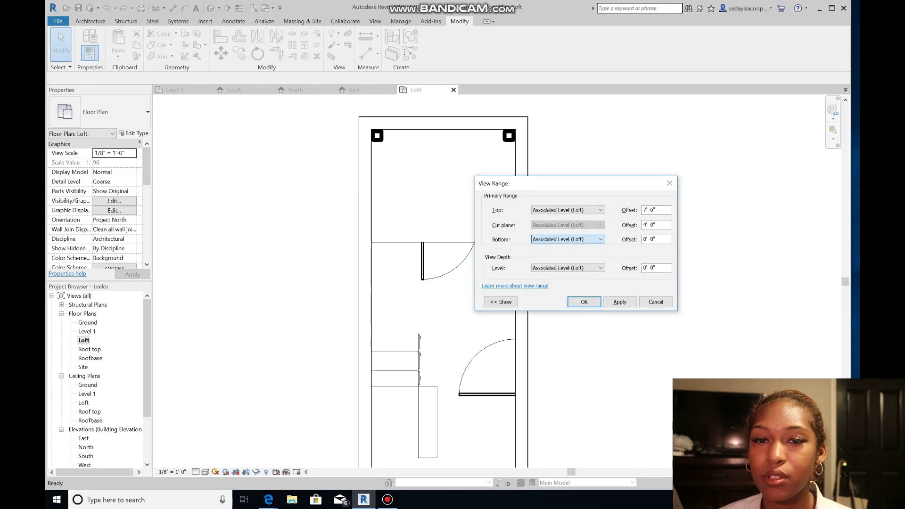
click(568, 268)
click(561, 282)
click(584, 302)
key(Return)
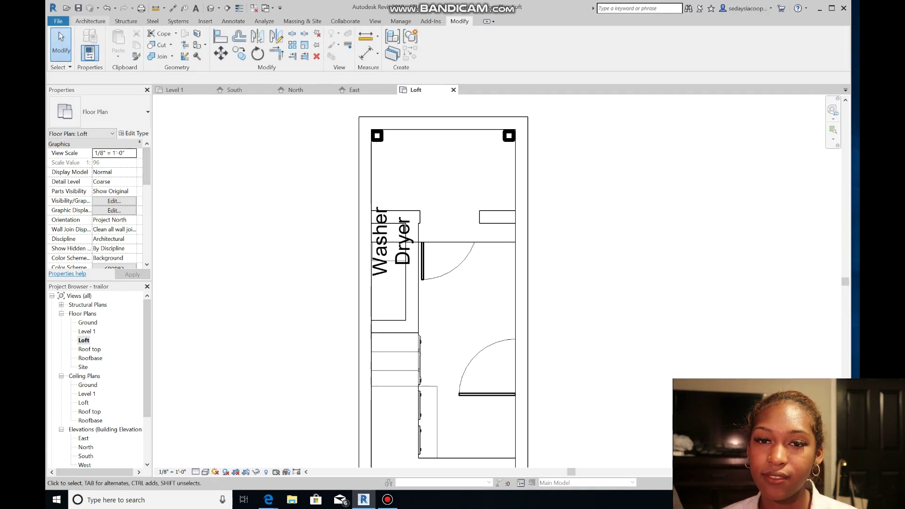
Step: Draw Generic - 8" walls from Loft up to Roofbase, about 5' 6" across above the bathroom door, continuing down to the stairs
click(90, 21)
click(86, 39)
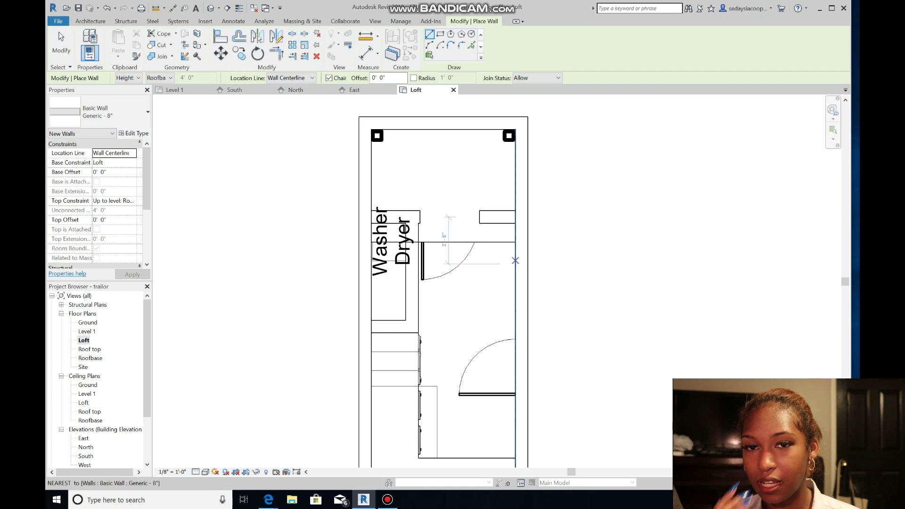
scroll(515, 235, up, 3)
click(515, 235)
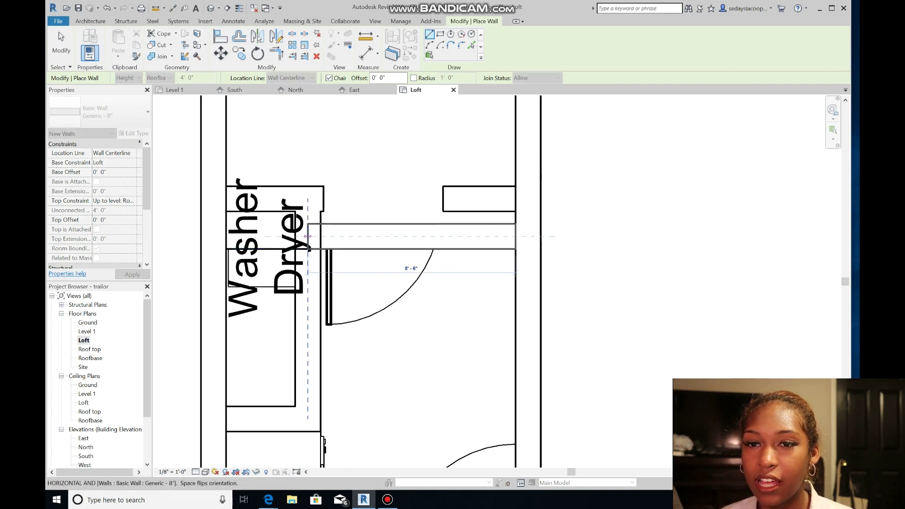
click(308, 237)
click(308, 430)
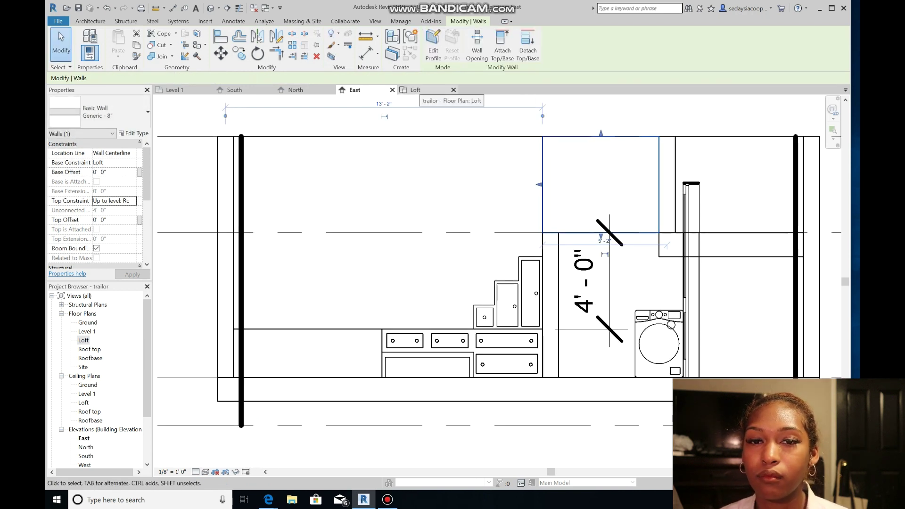
Step: In the Loft plan, sketch a rectangular Generic - 12" floor, about 5' 2" by 4' 10", inside the loft walls and finish it
click(415, 89)
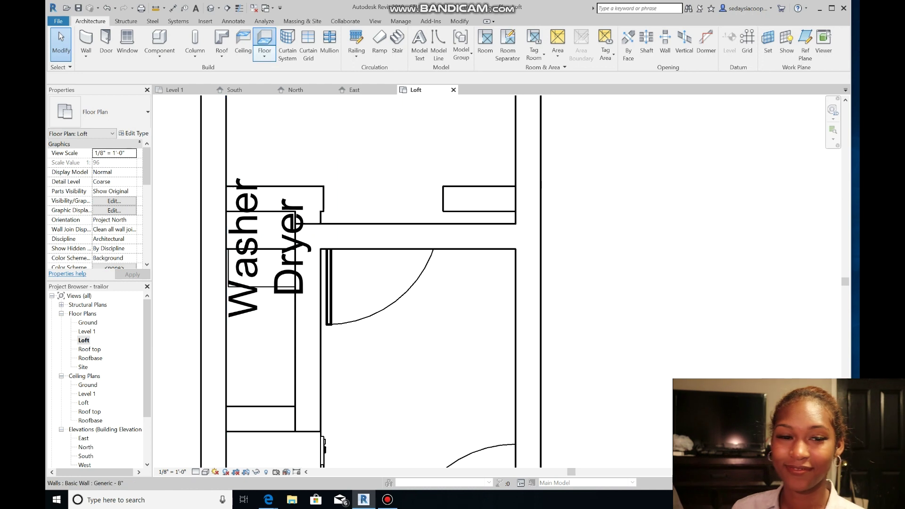
click(260, 38)
click(513, 34)
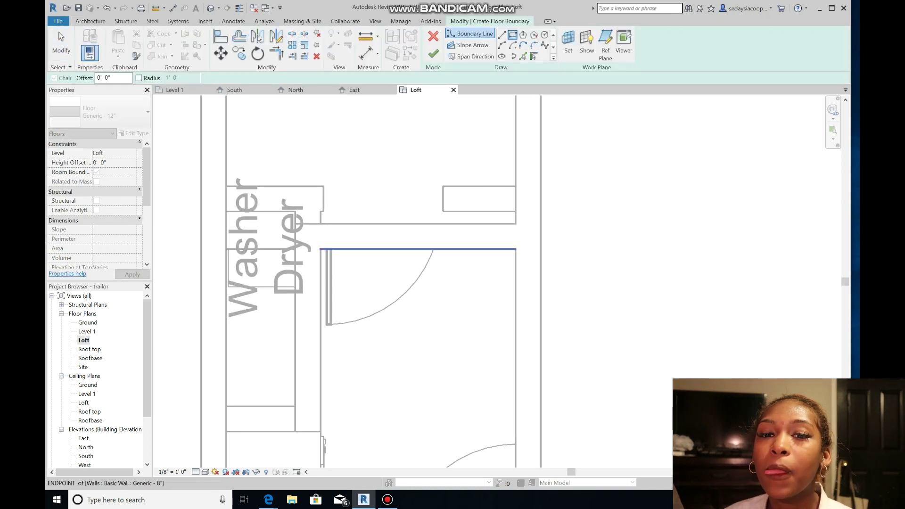
click(320, 249)
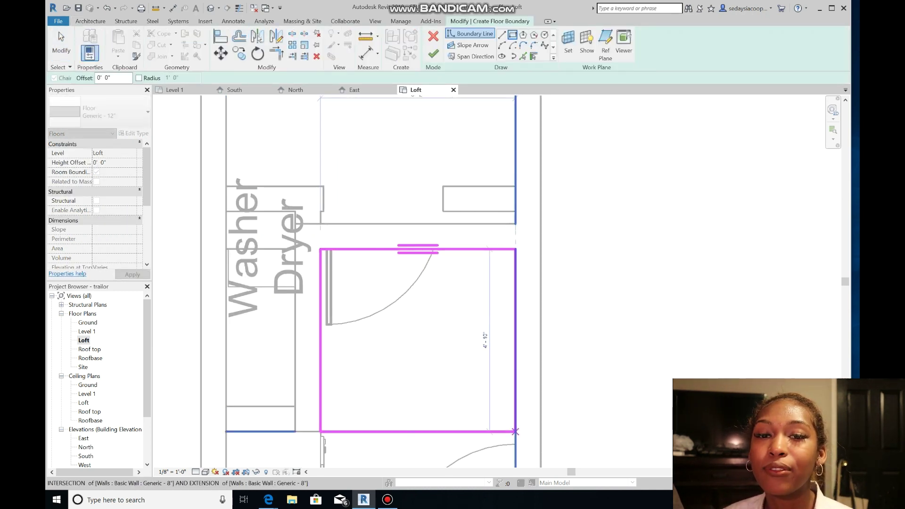
click(515, 432)
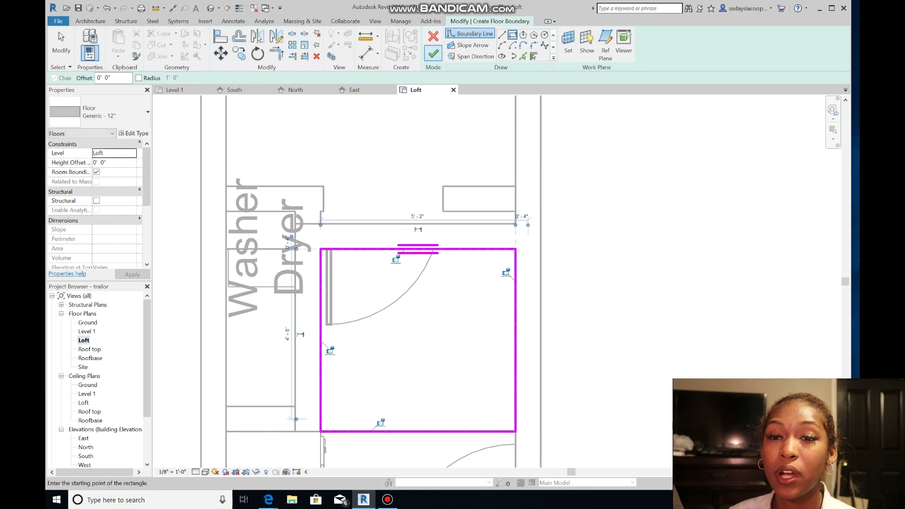
click(433, 53)
click(474, 256)
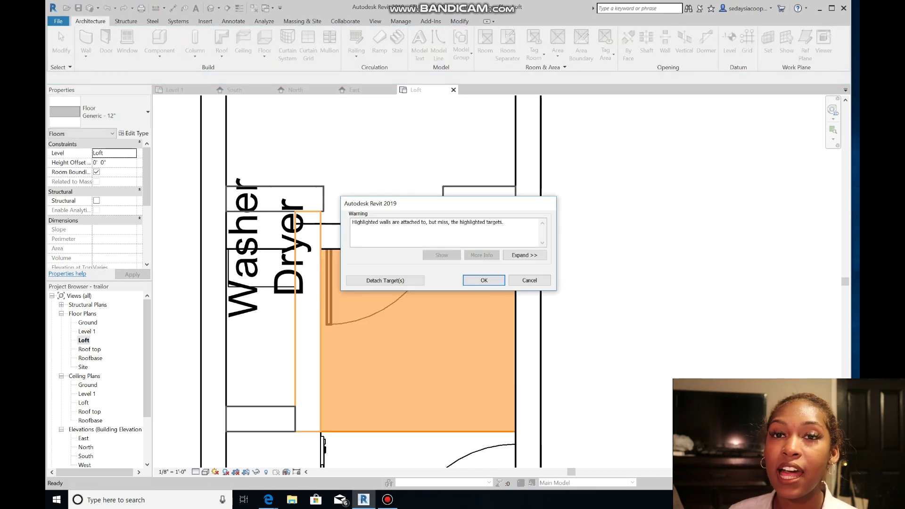
click(484, 280)
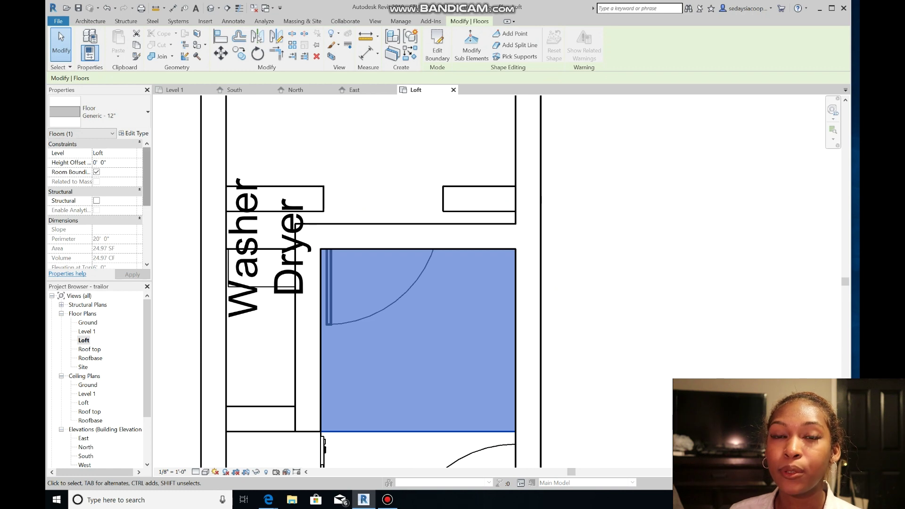
Step: Set the new loft floor's height offset from Loft to 2' 0" and check its position in the East elevation
text(2')
key(Return)
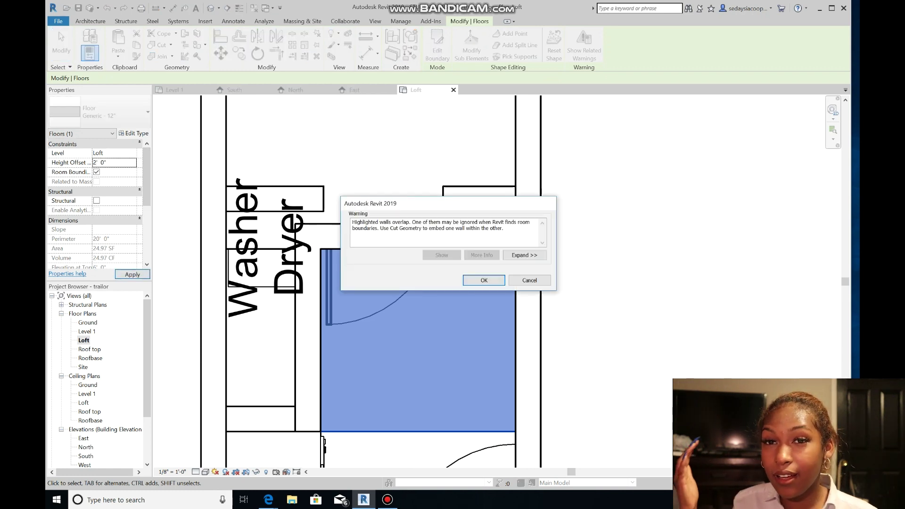
click(354, 90)
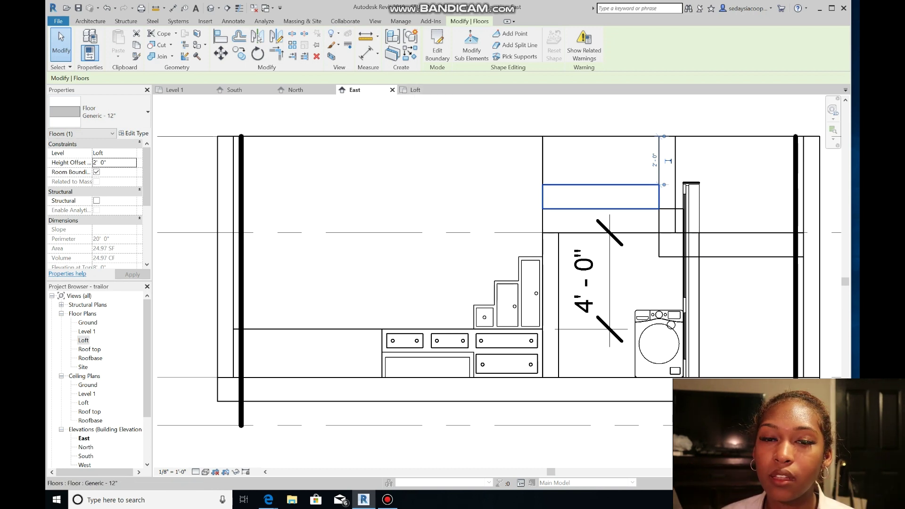
click(95, 162)
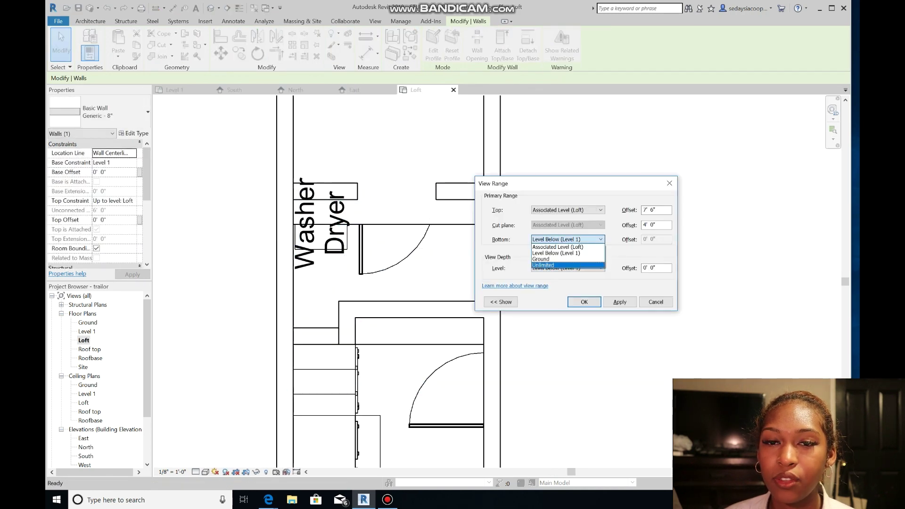
Step: Set the Loft view range's bottom and view depth to Associated Level (Loft), and draw a Generic - 8" wall from Loft to Roofbase
click(557, 247)
click(567, 268)
click(557, 276)
click(584, 302)
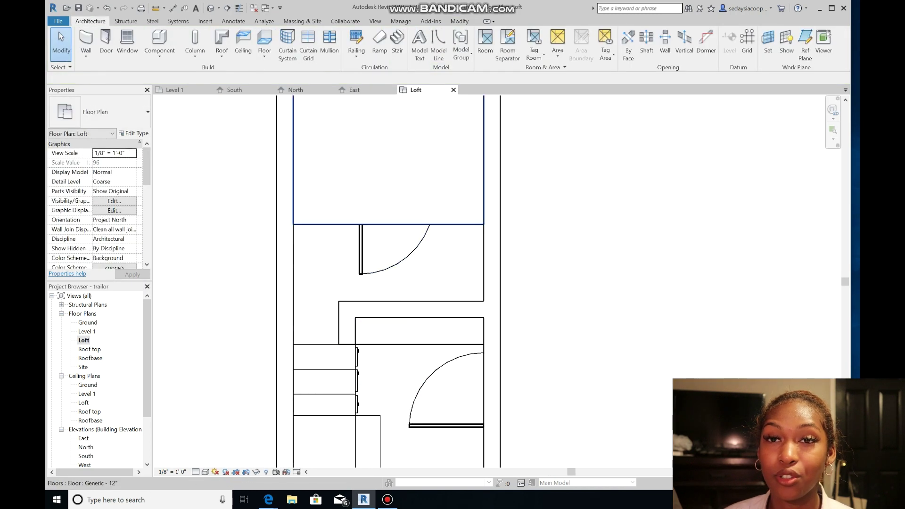
click(86, 40)
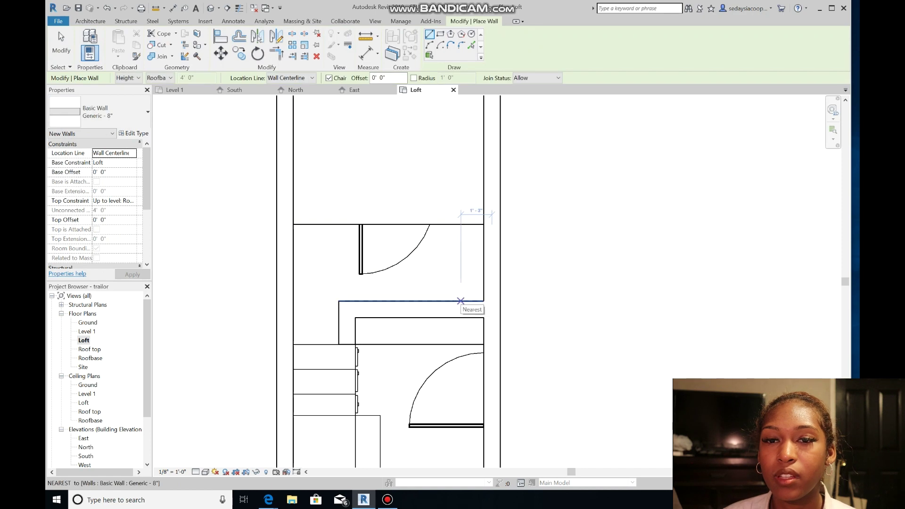
click(455, 224)
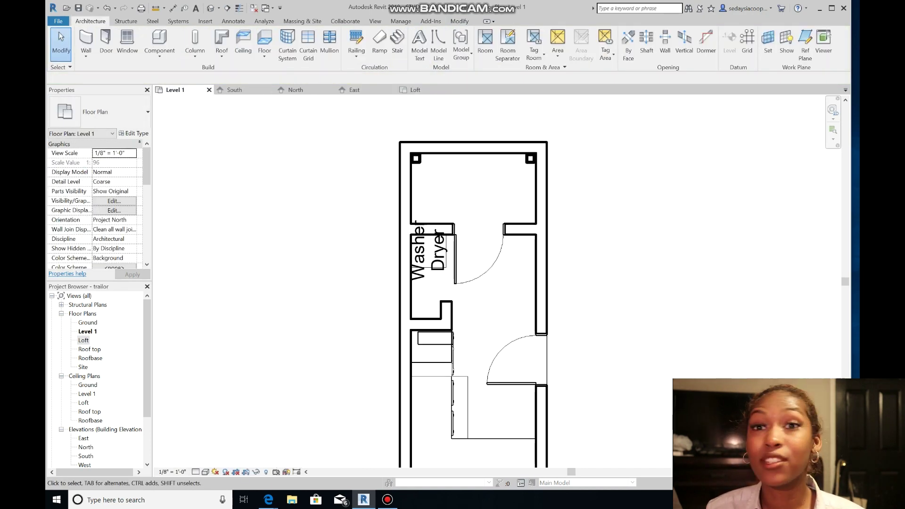
Step: Place a perspective camera in the Level 1 plan just below the entrance door, aimed past the stairs toward the washer and rear wall
scroll(429, 355, down, 3)
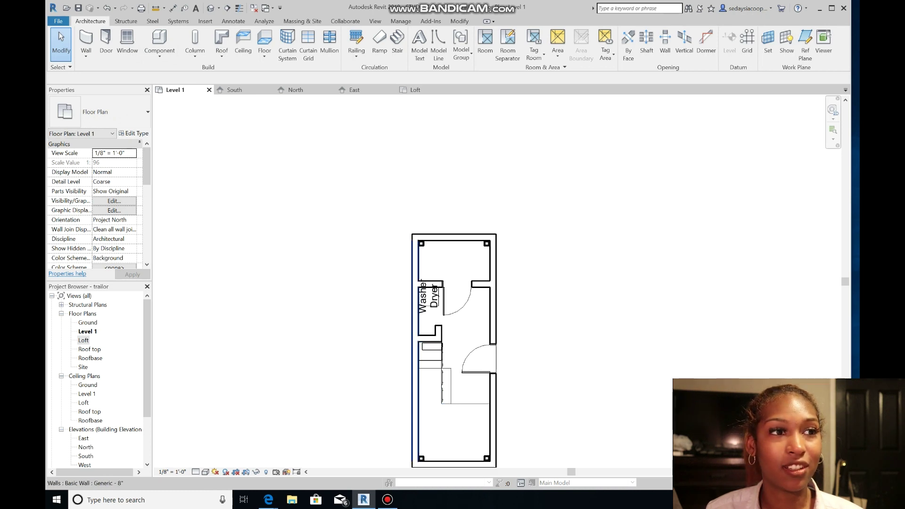
click(376, 21)
click(343, 55)
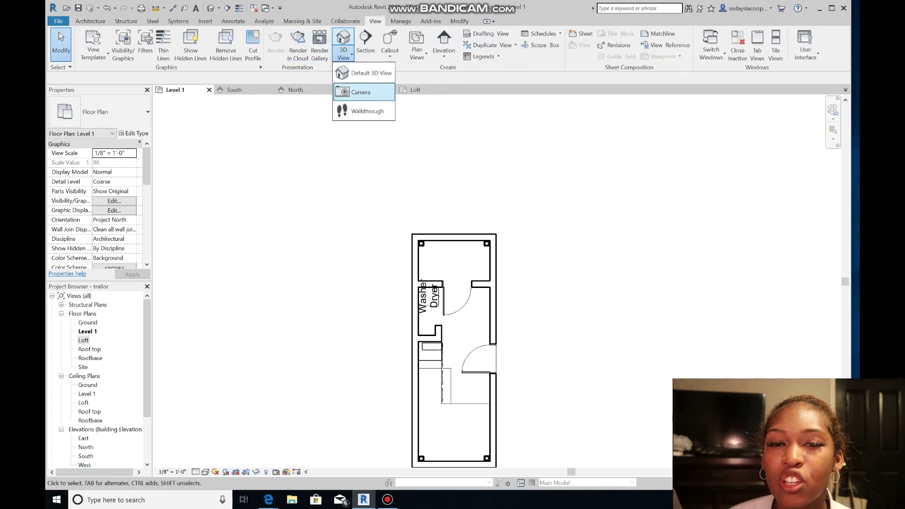
click(360, 105)
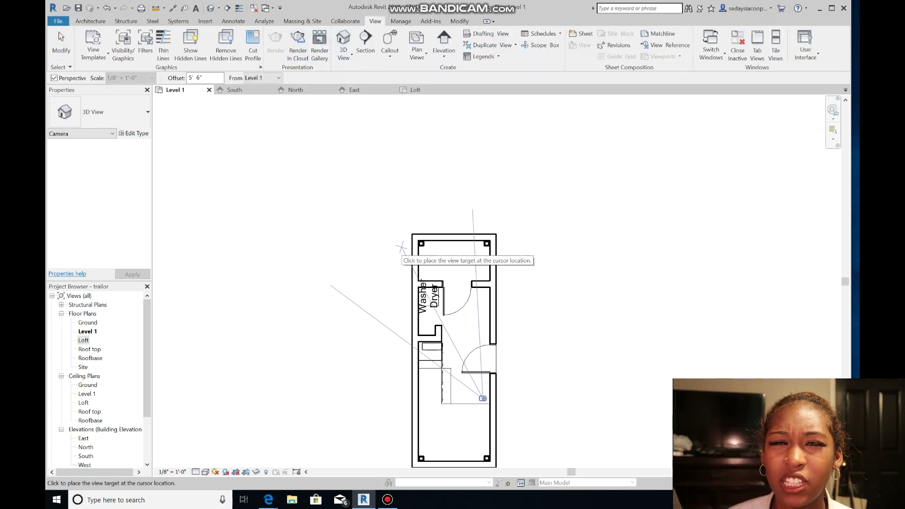
click(414, 226)
Step: Enlarge the camera view's crop region on all four sides to include the full stairs, entrance door and loft walls
drag(447, 323, 447, 430)
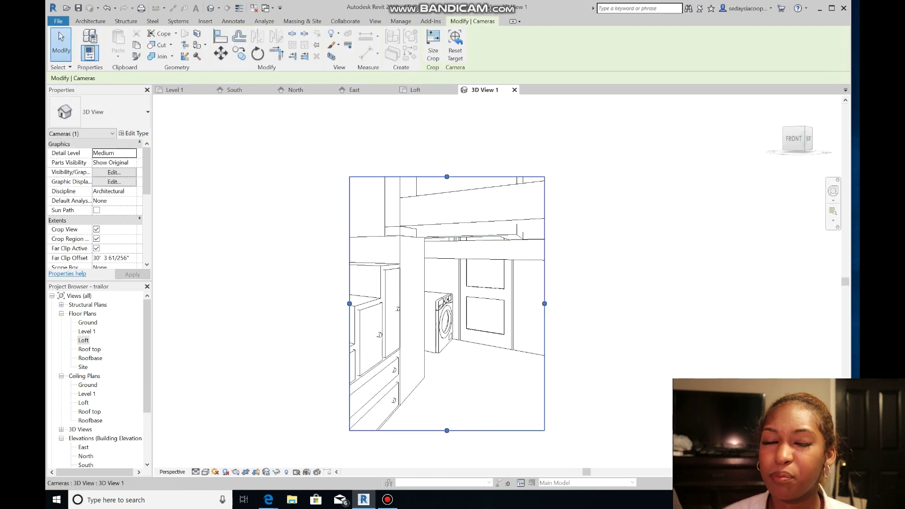
drag(349, 304, 251, 304)
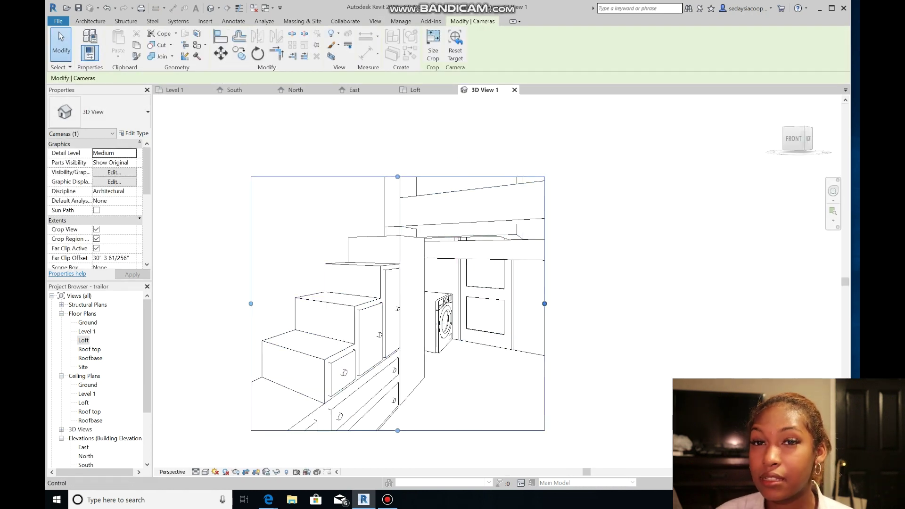
drag(544, 303, 619, 303)
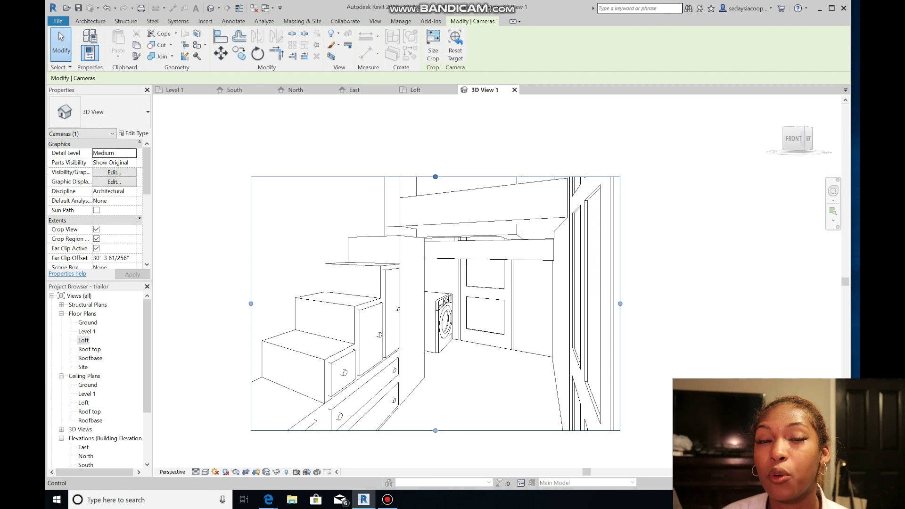
drag(435, 177, 435, 107)
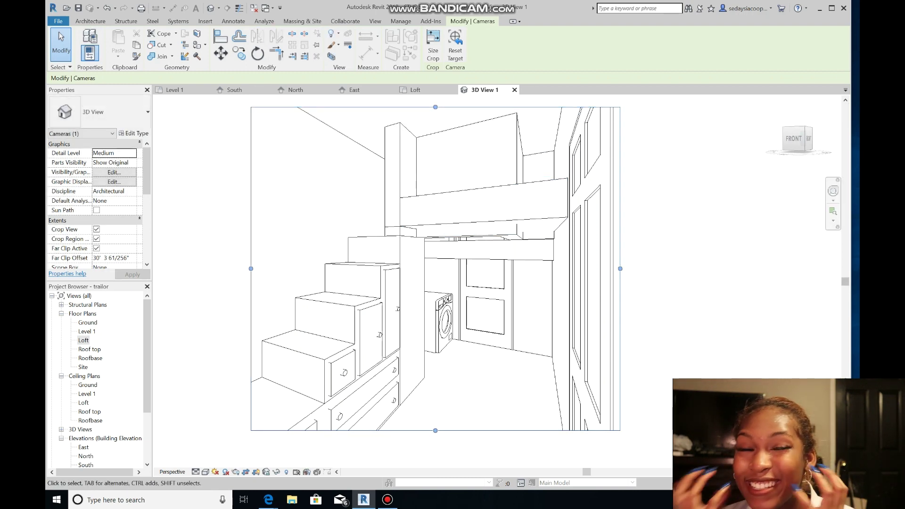
Step: Inspect the loft front and lower floor from a turned camera angle and undo the last model change
click(833, 191)
drag(422, 288, 419, 303)
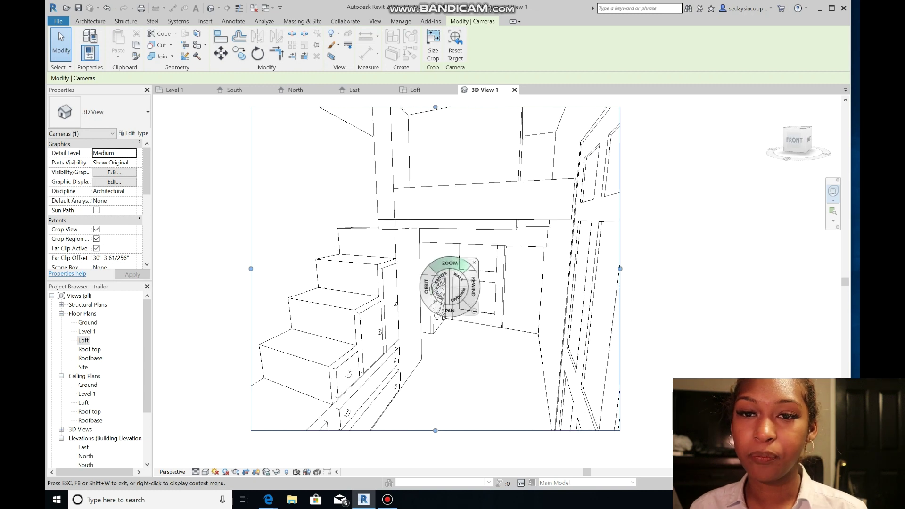
key(Escape)
click(480, 244)
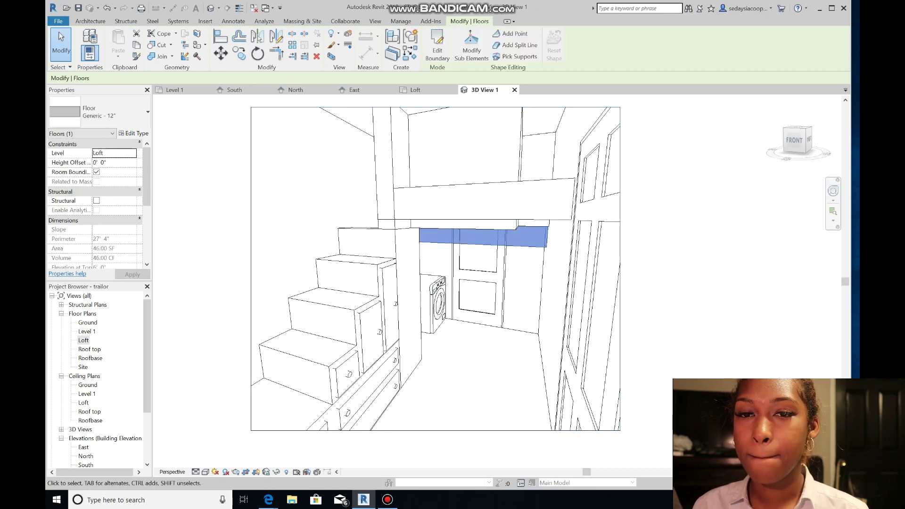
key(ctrl+z)
Step: Reduce the height of the interior two-panel wood door's type so that its top meets the Loft level in the East elevation
click(480, 302)
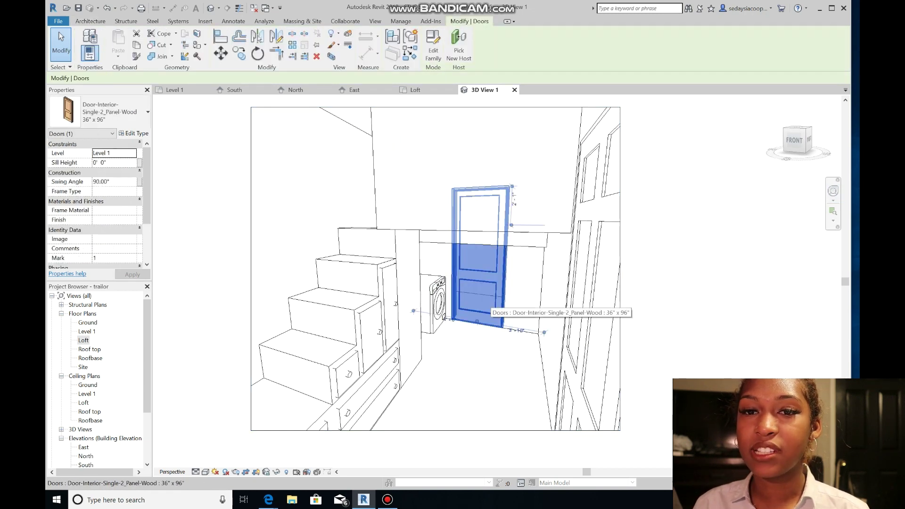
click(354, 90)
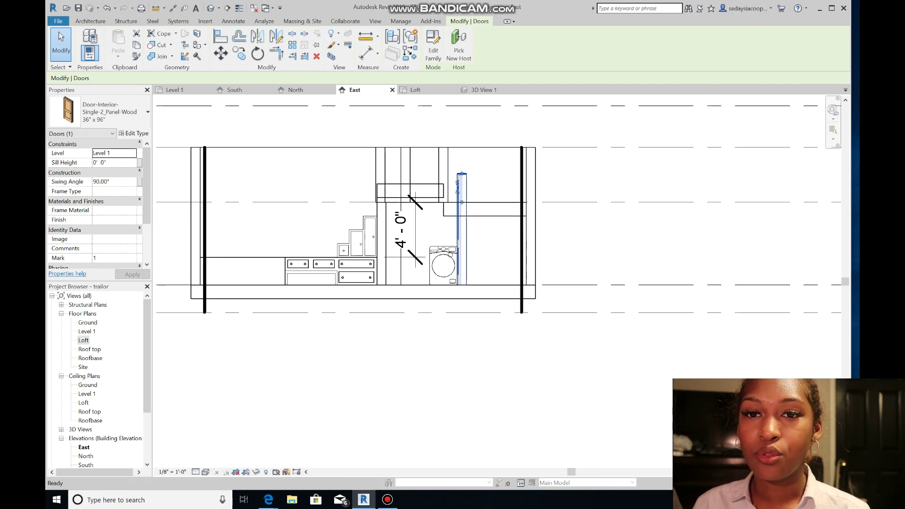
scroll(367, 101, down, 6)
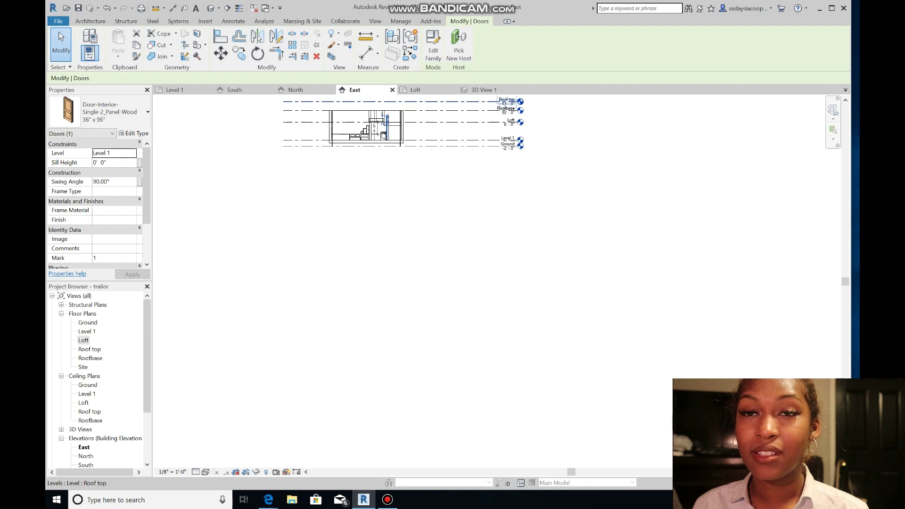
scroll(367, 100, up, 3)
scroll(367, 101, up, 4)
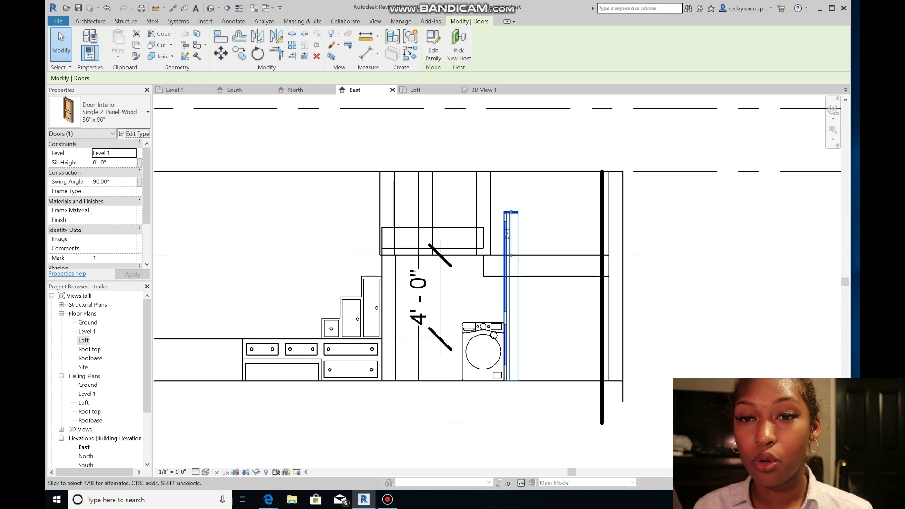
click(134, 134)
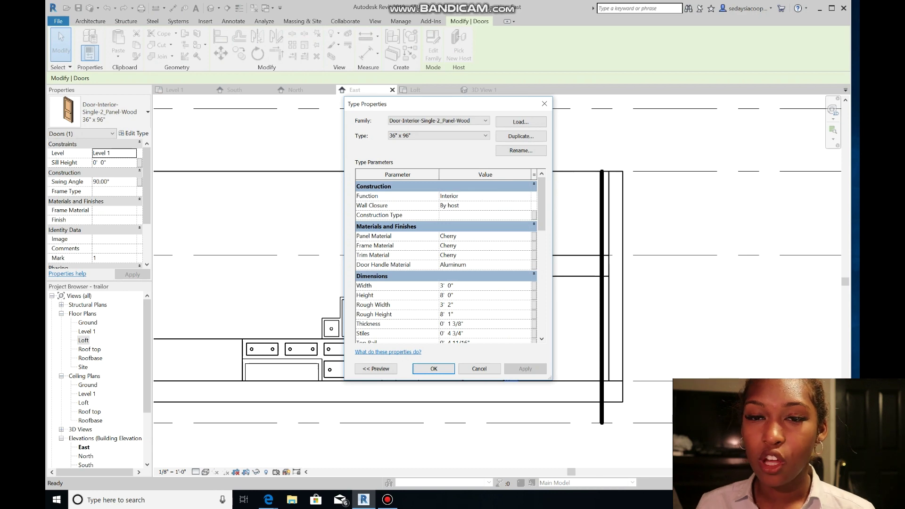
click(434, 369)
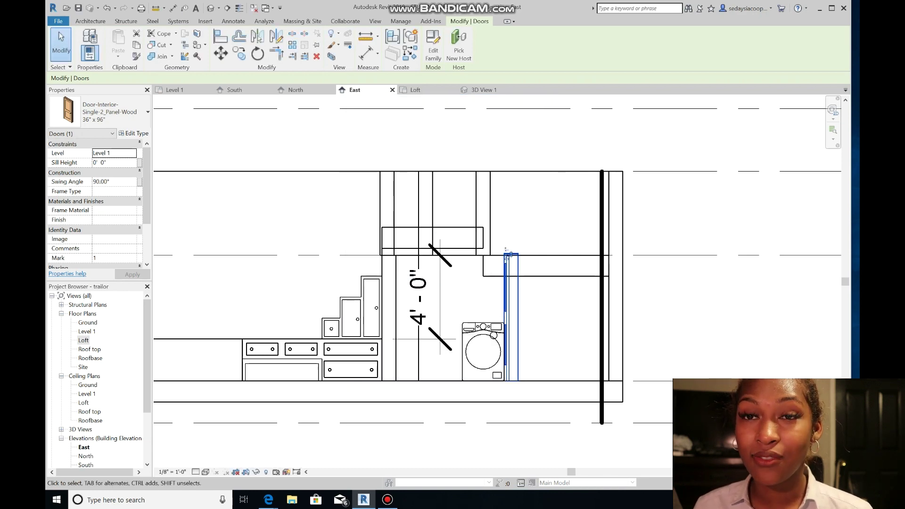
key(Escape)
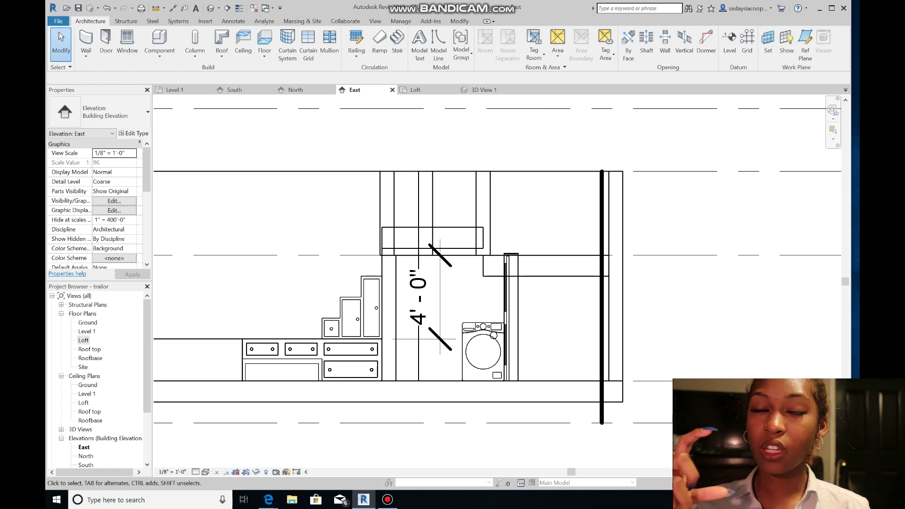
Step: Set the Ground level's elevation to -4' in the East elevation
mouse_move(388, 499)
click(542, 257)
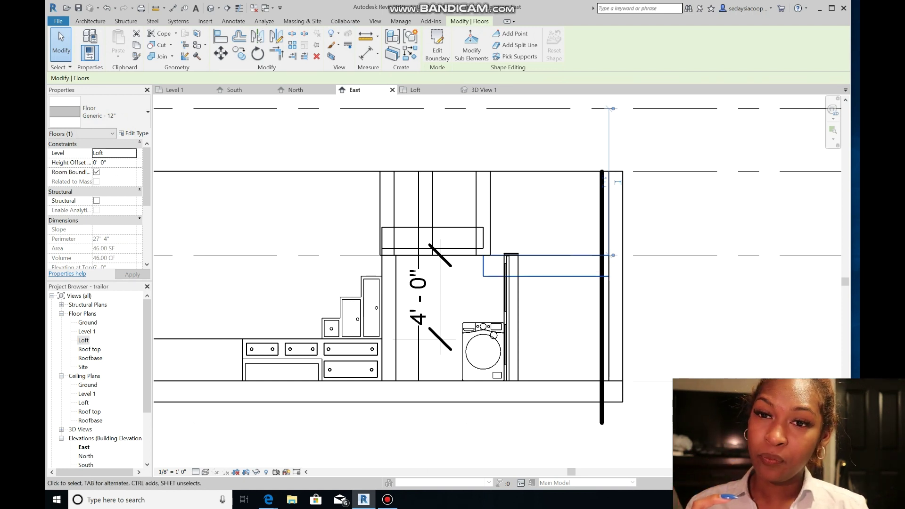
scroll(550, 353, down, 5)
scroll(792, 347, up, 5)
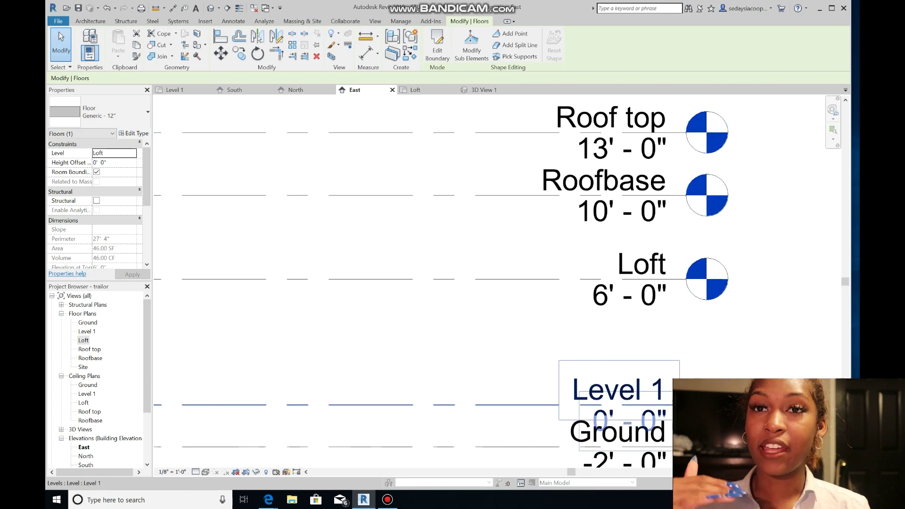
click(644, 404)
click(606, 457)
click(606, 457)
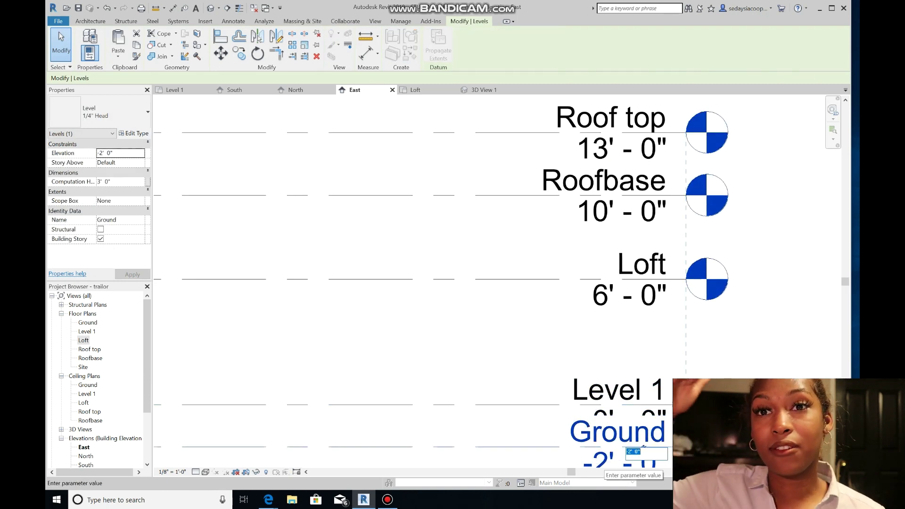
text(-4)
key(Return)
Step: Set the Level 1 elevation to -2' and check the taller space below the loft beside the washer and interior door
click(644, 404)
click(644, 406)
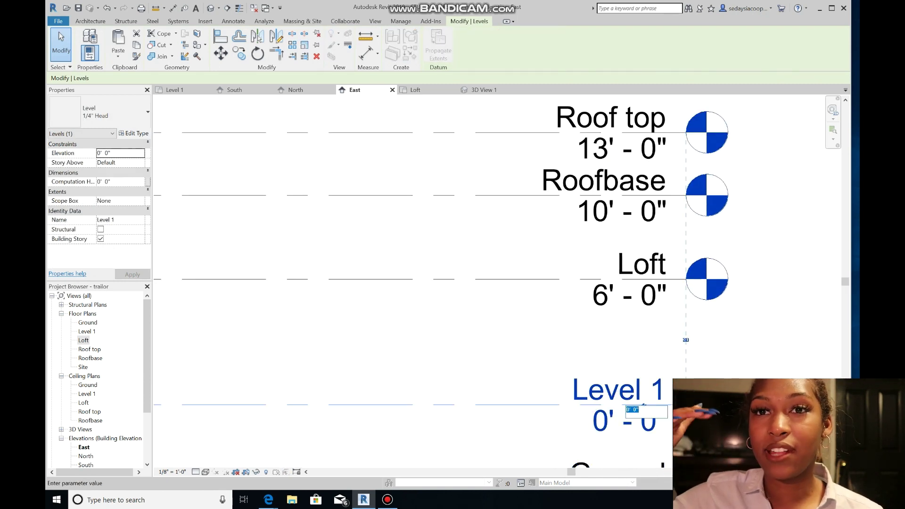
text(-2)
key(Return)
scroll(635, 309, down, 5)
scroll(302, 307, up, 4)
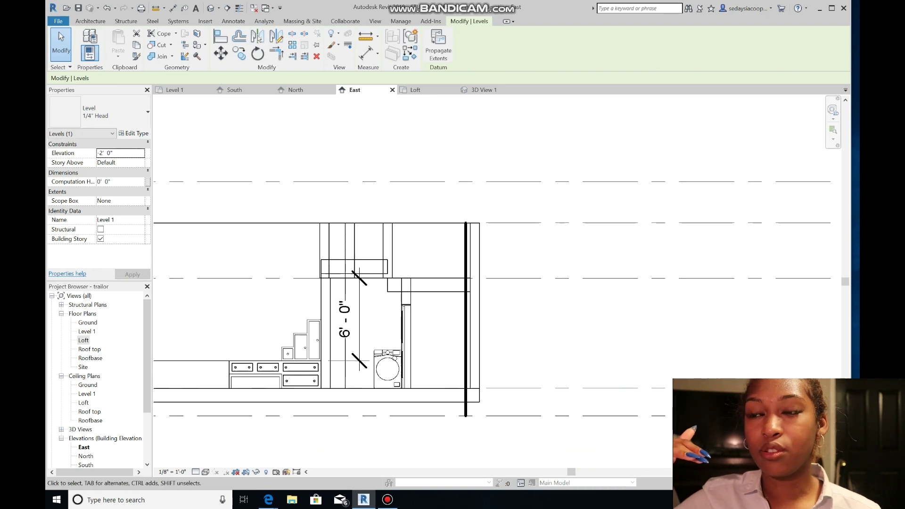
scroll(343, 265, down, 4)
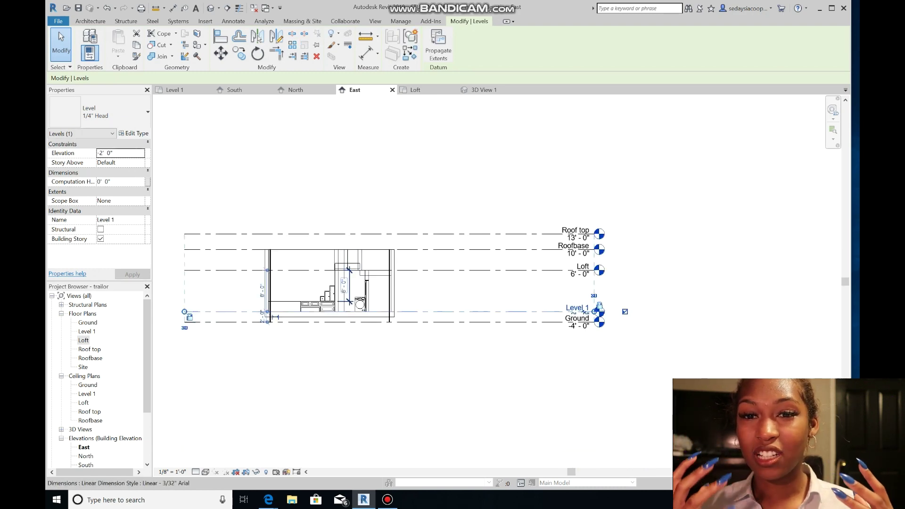
click(366, 285)
scroll(365, 285, up, 5)
key(Escape)
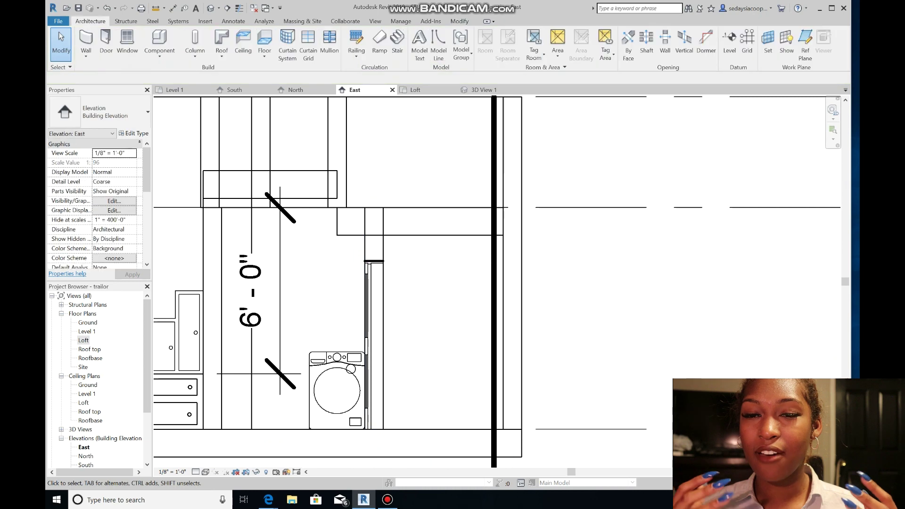
Step: Set the Level 1 elevation to -1' in the East elevation and check the headroom below the loft beside the washer
scroll(439, 269, down, 5)
click(642, 299)
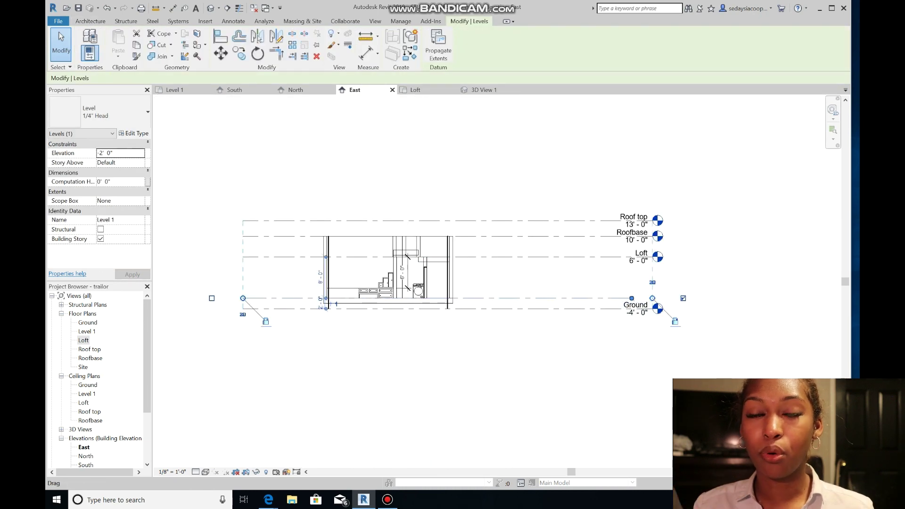
key(ctrl+z)
click(637, 300)
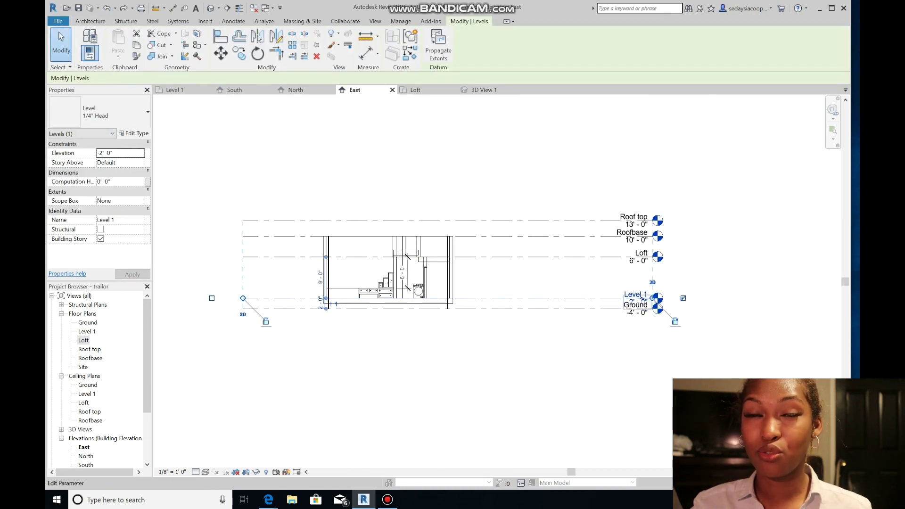
click(642, 299)
scroll(649, 286, up, 6)
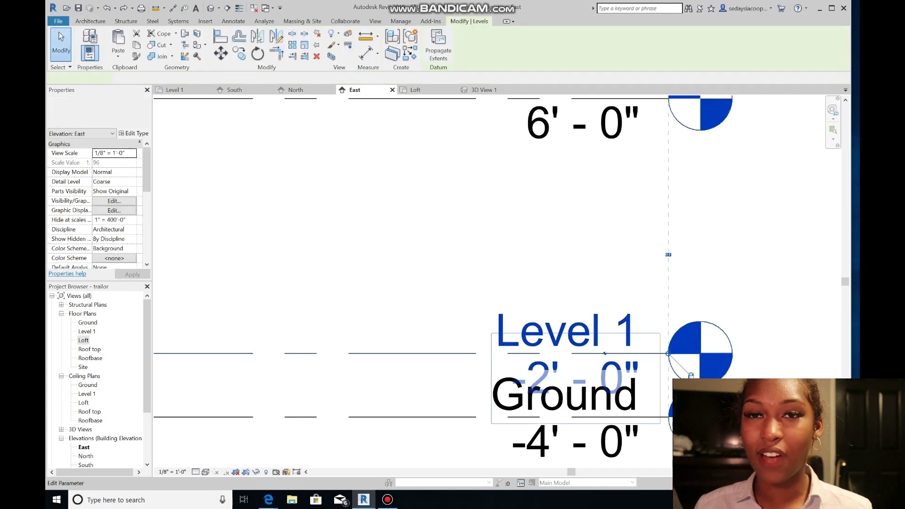
click(618, 365)
text(-1)
key(Return)
scroll(584, 353, down, 6)
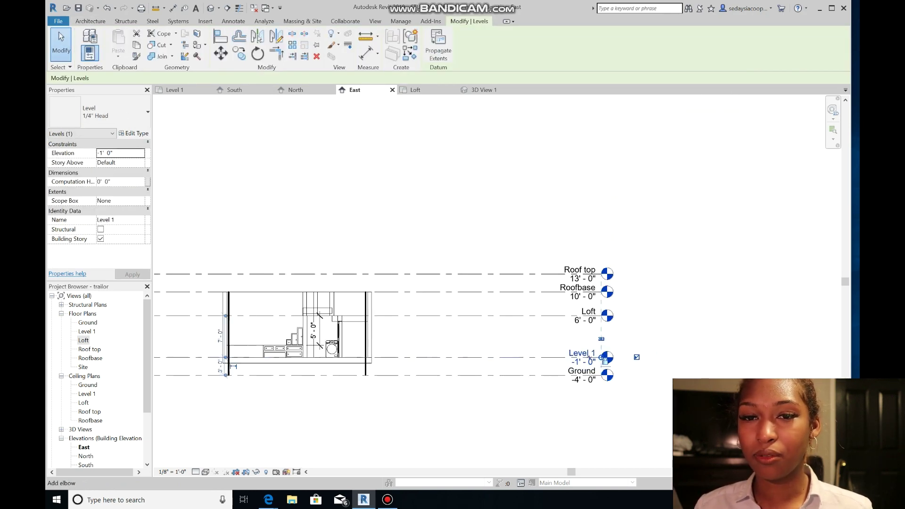
scroll(321, 332, up, 6)
scroll(321, 333, up, 4)
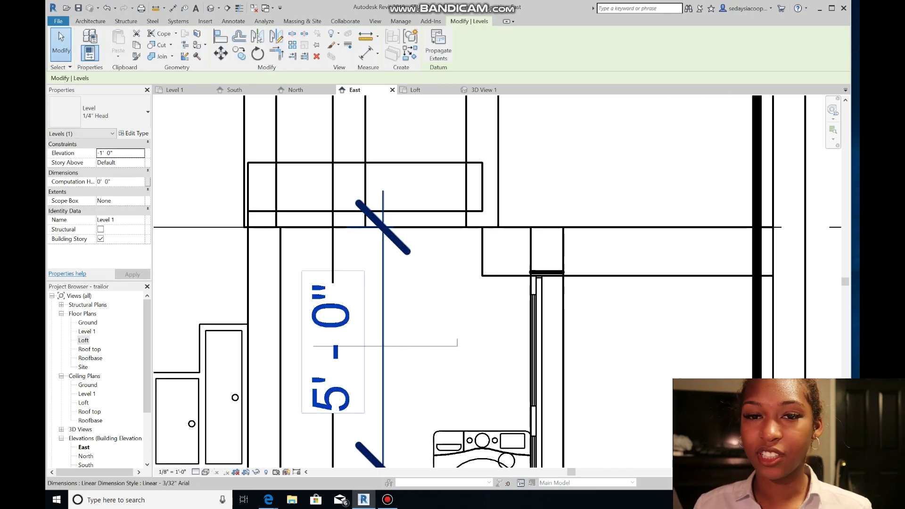
scroll(292, 236, down, 4)
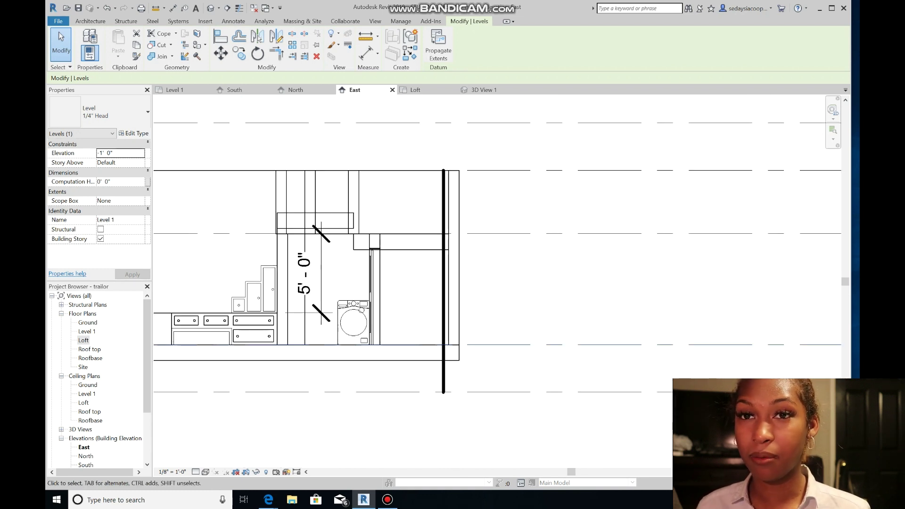
scroll(292, 235, down, 2)
scroll(290, 239, up, 6)
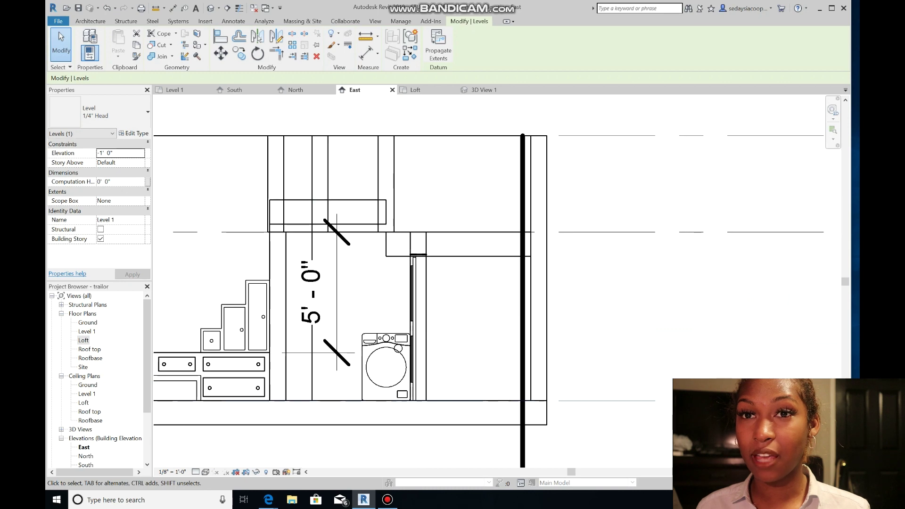
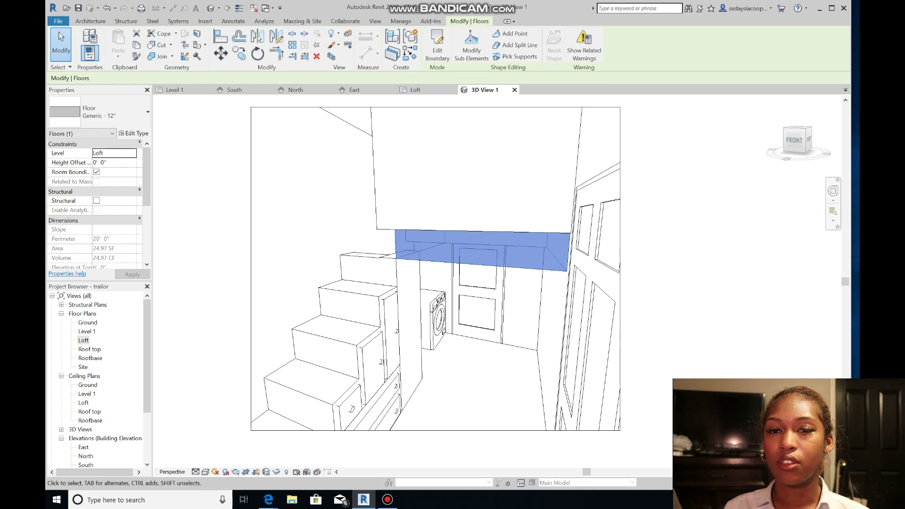
Step: Move the short loft wall beside the stairs in the Loft plan inward so its outer face lines up with the loft floor's edge
click(175, 90)
click(415, 90)
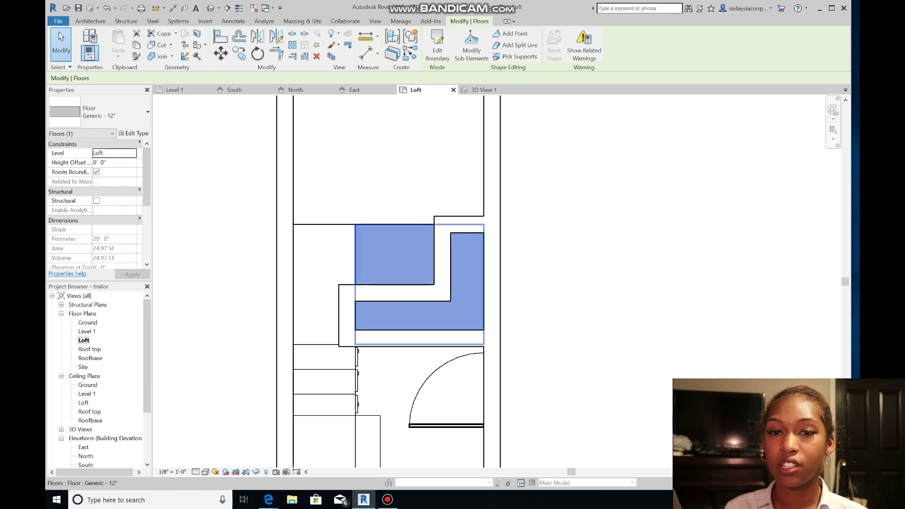
click(342, 315)
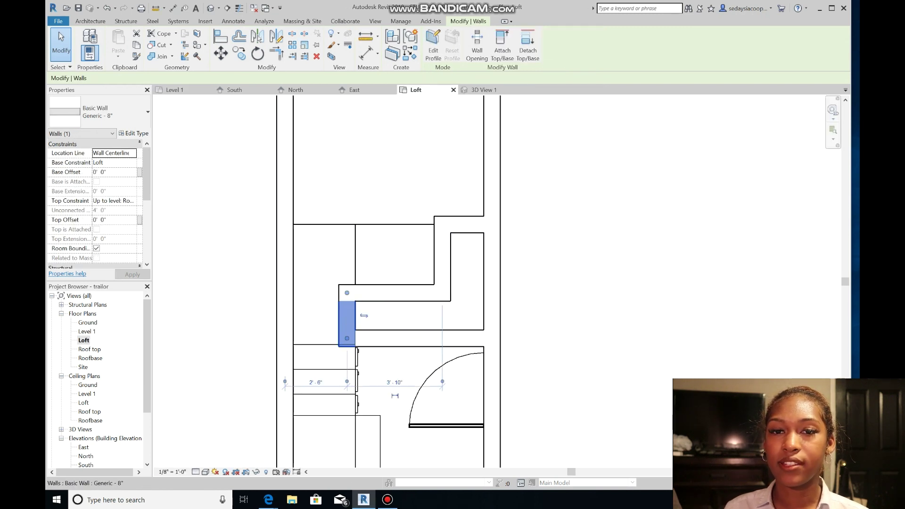
drag(343, 315, 359, 315)
key(Delete)
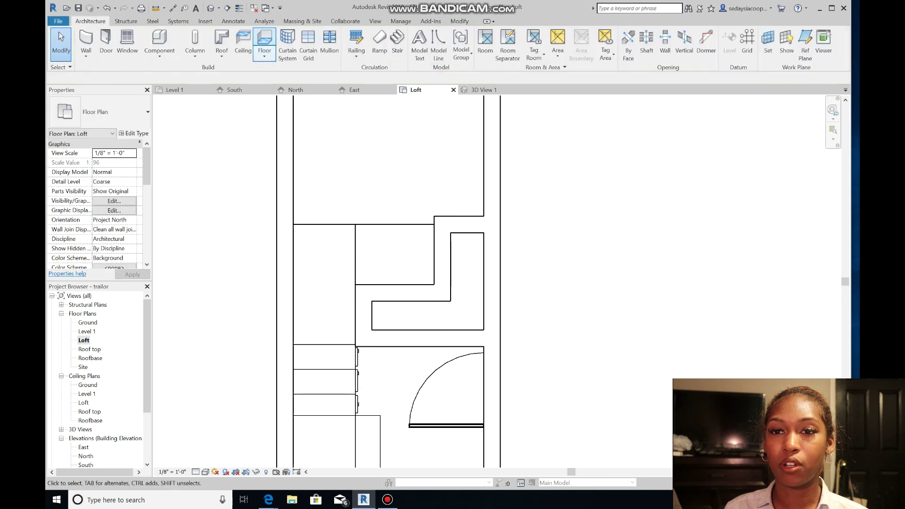
Step: Add a rectangular Generic 12" floor about 2'-6" by 3'-10" at the top of the stairs in the Loft plan and check it in 3D View 1
click(264, 42)
click(513, 35)
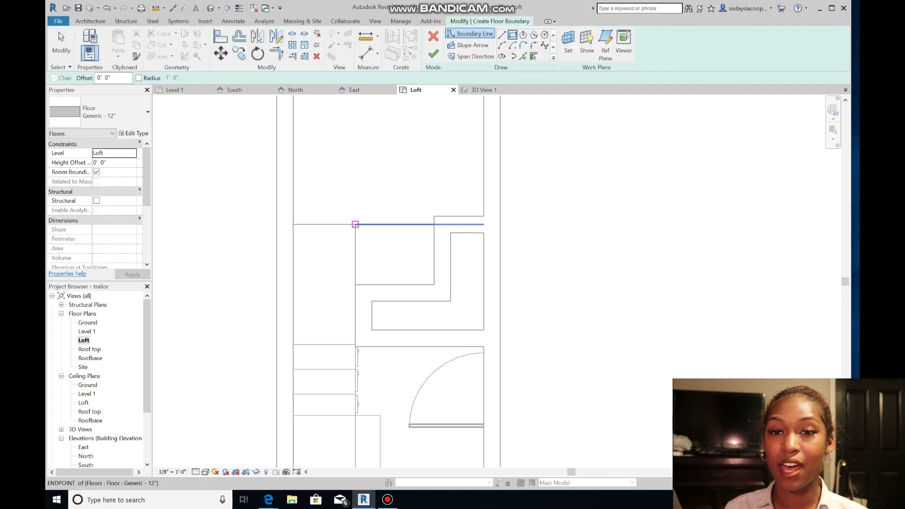
click(356, 224)
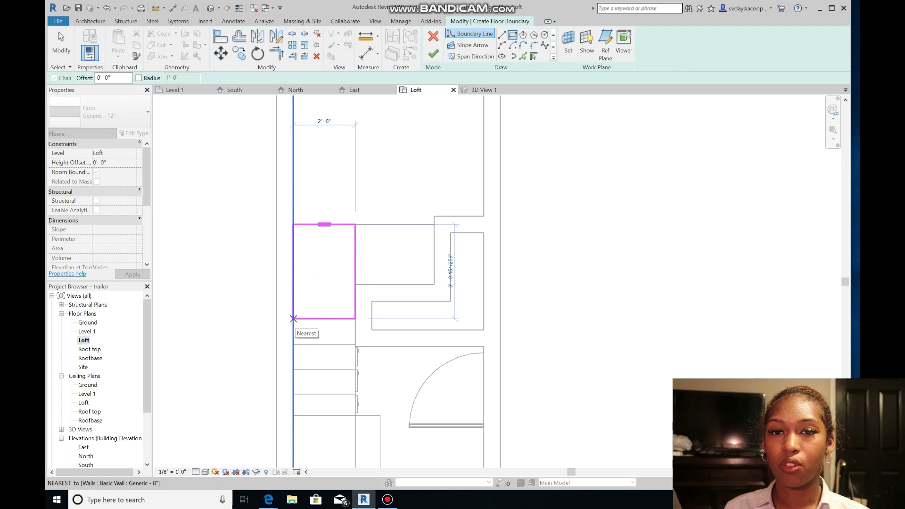
click(293, 318)
click(433, 53)
click(475, 256)
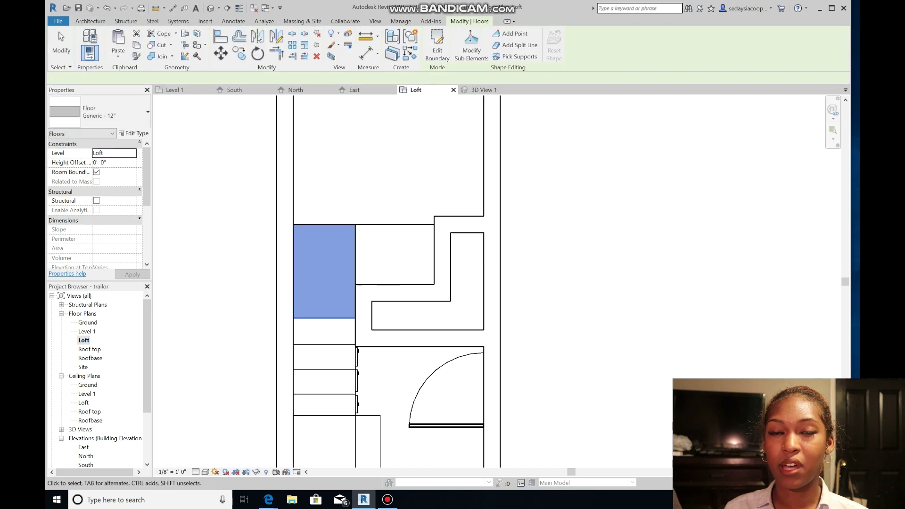
click(485, 90)
click(473, 361)
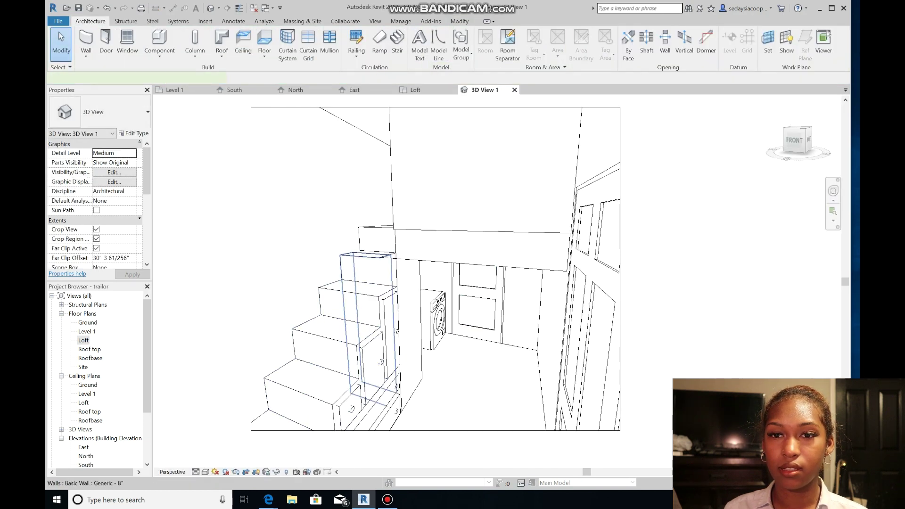
click(366, 258)
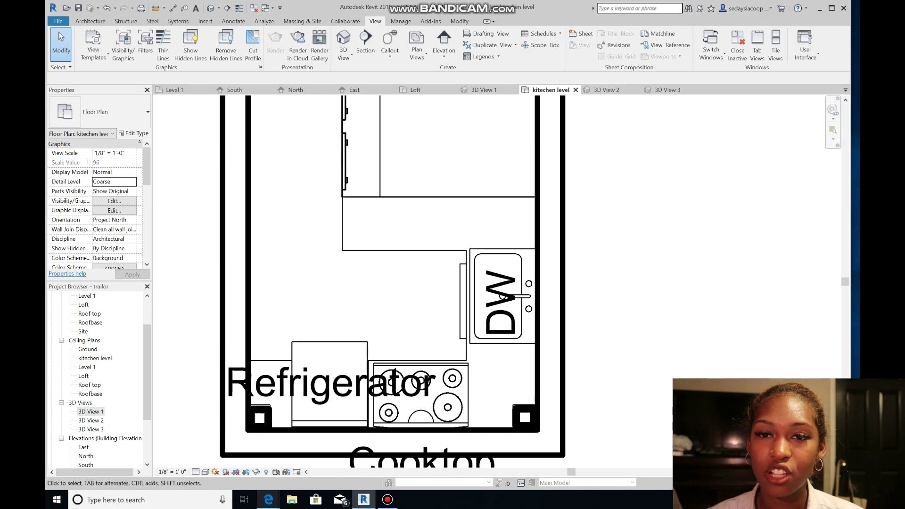
Step: Examine the sink, dishwasher and cooktop area in the kitchen level plan, comparing it with the East elevation and the Level 1 plan
scroll(254, 282, down, 5)
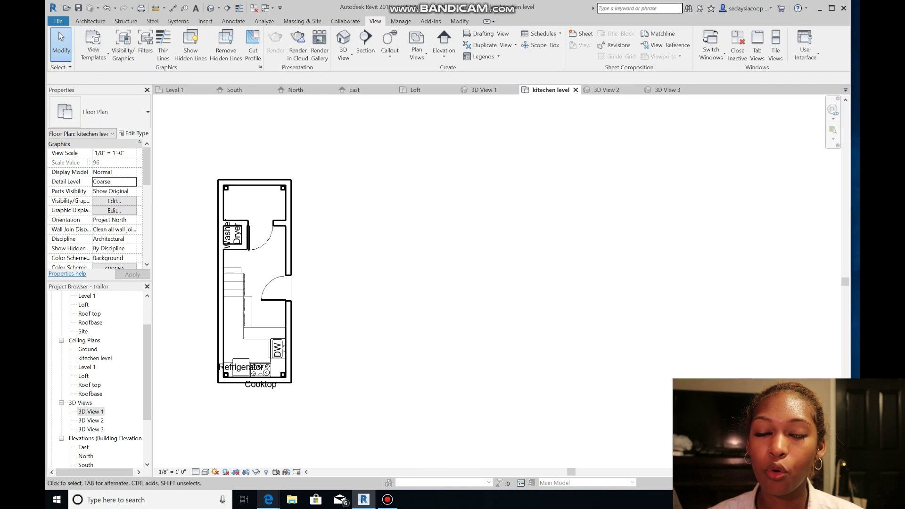
scroll(215, 374, up, 1)
click(356, 90)
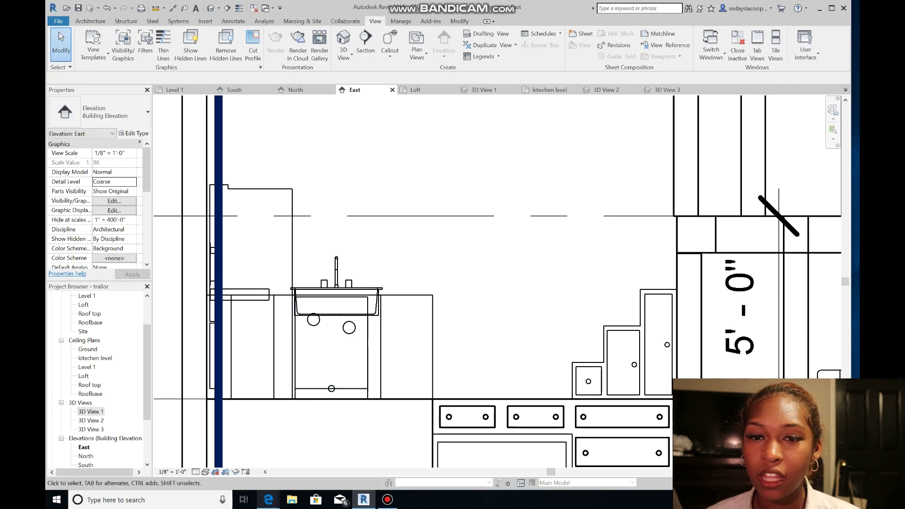
click(175, 90)
scroll(466, 280, up, 2)
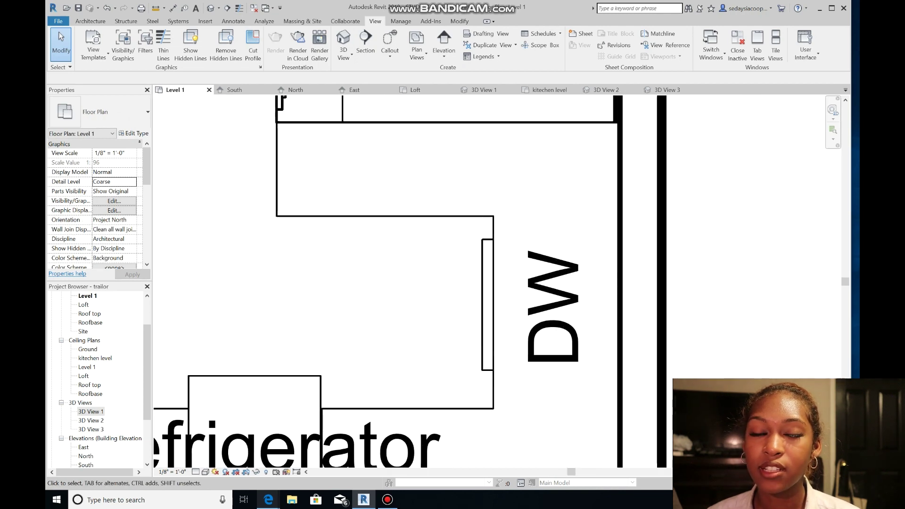
click(549, 90)
scroll(279, 343, up, 5)
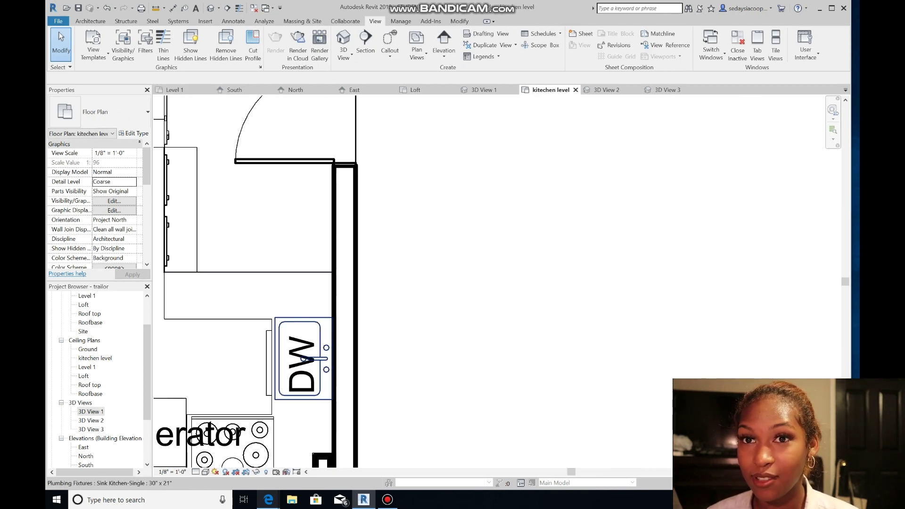
scroll(252, 356, down, 3)
scroll(207, 372, up, 3)
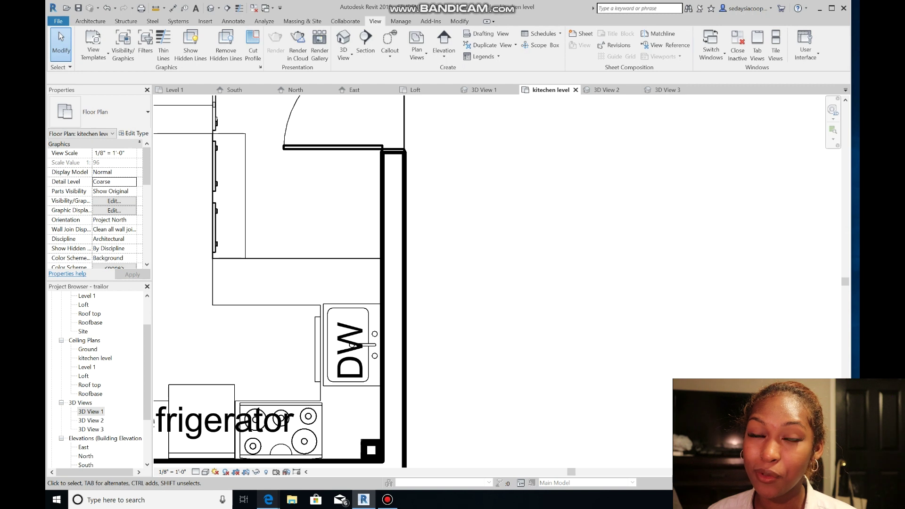
Step: Start an in-place model in the Casework category named "kitechen cabinets" in 3D View 3
click(667, 90)
click(91, 21)
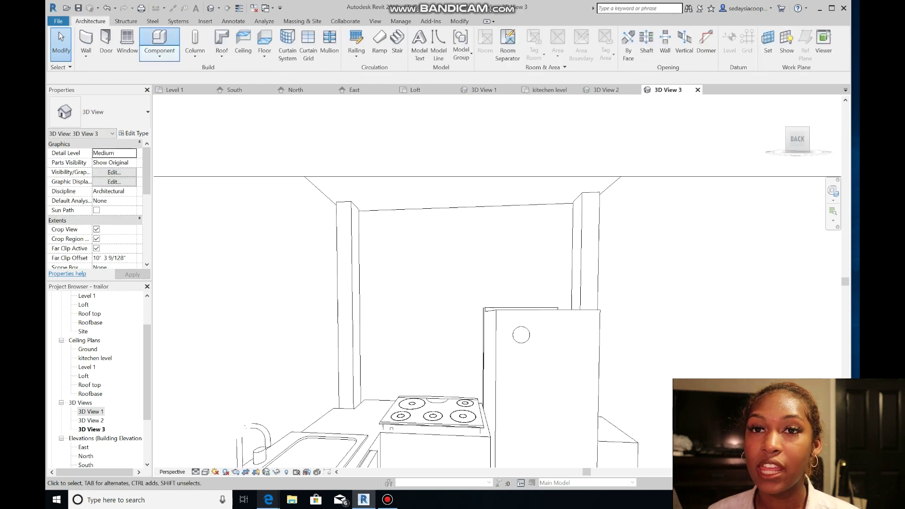
click(159, 39)
click(454, 46)
scroll(444, 215, down, 1)
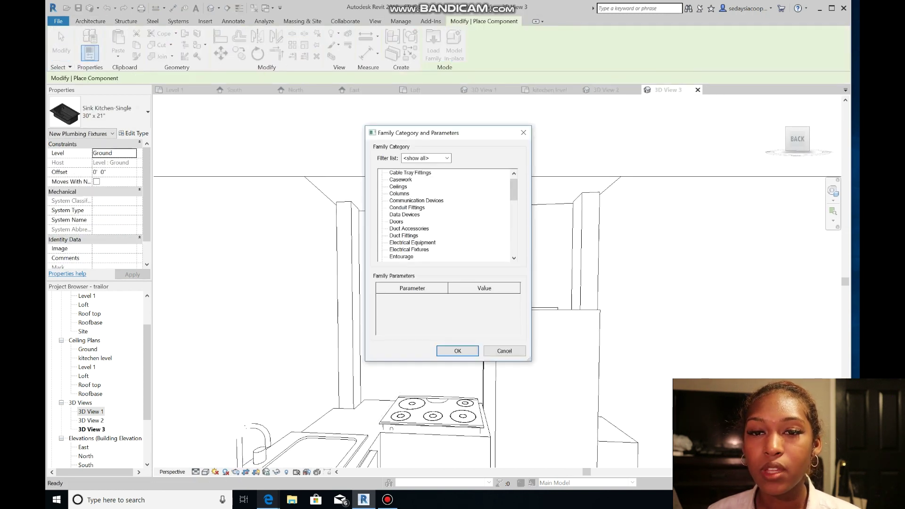
key(Return)
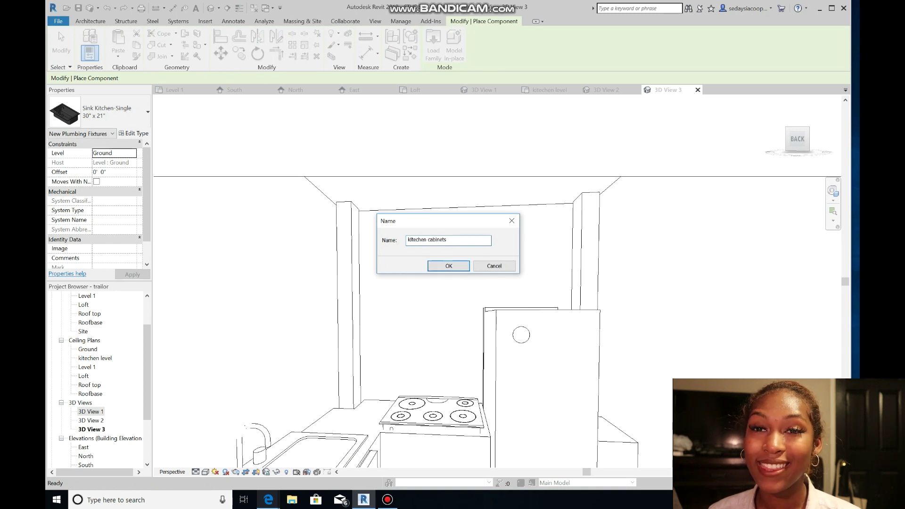
key(Return)
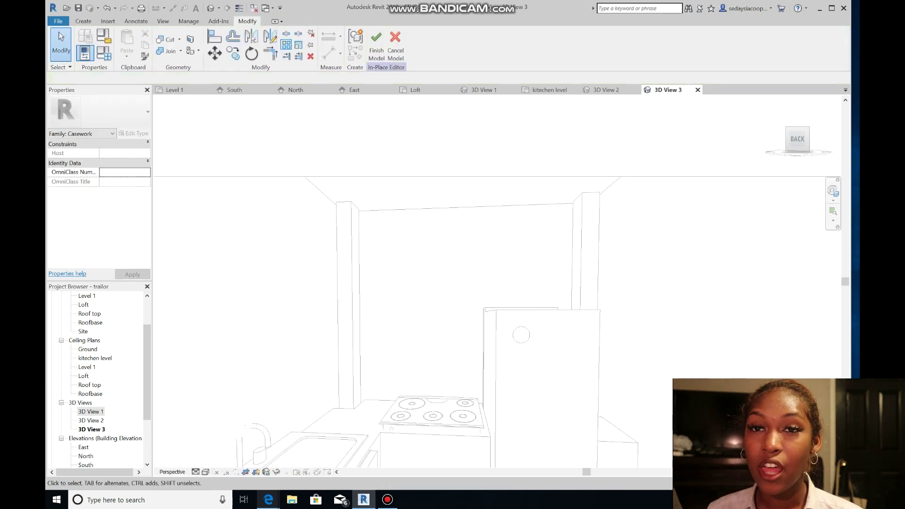
Step: Start an extrusion for the cabinets and set its work plane to the kitchen's end wall behind the cooktop
click(84, 21)
click(127, 43)
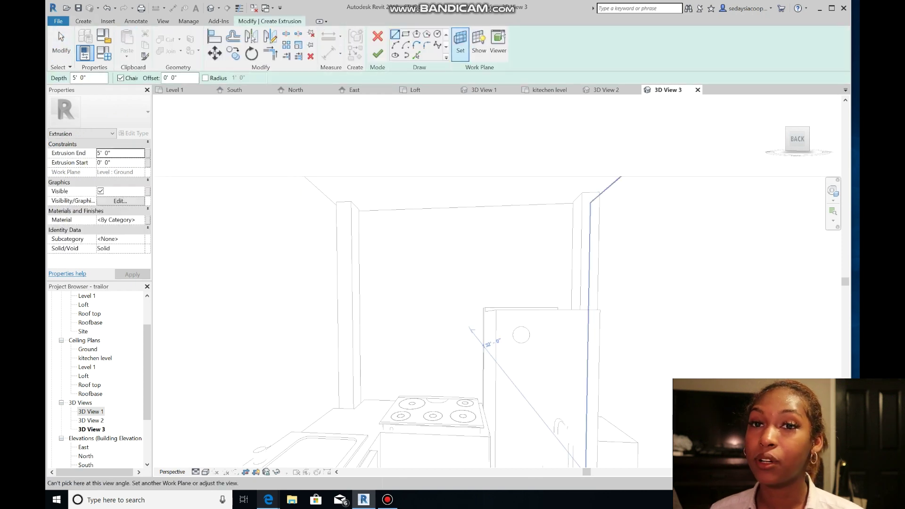
click(461, 43)
click(422, 304)
click(449, 207)
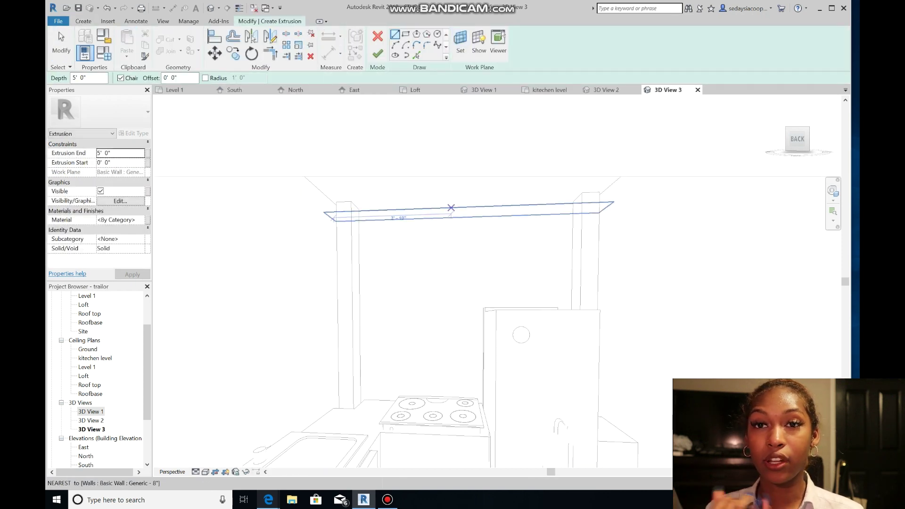
click(460, 44)
key(Return)
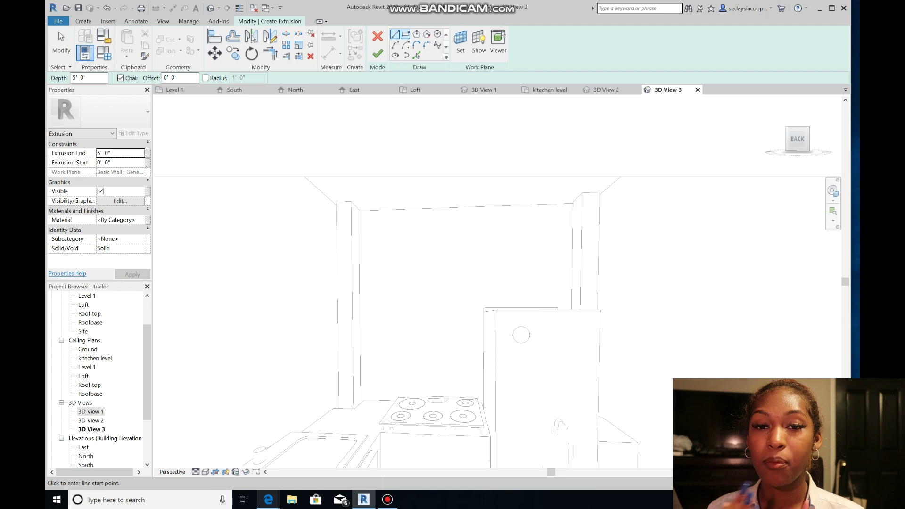
Step: Sketch a rectangle about 3'-11" wide and 3'-3" high above the cooktop, between the timber column and the refrigerator
click(406, 34)
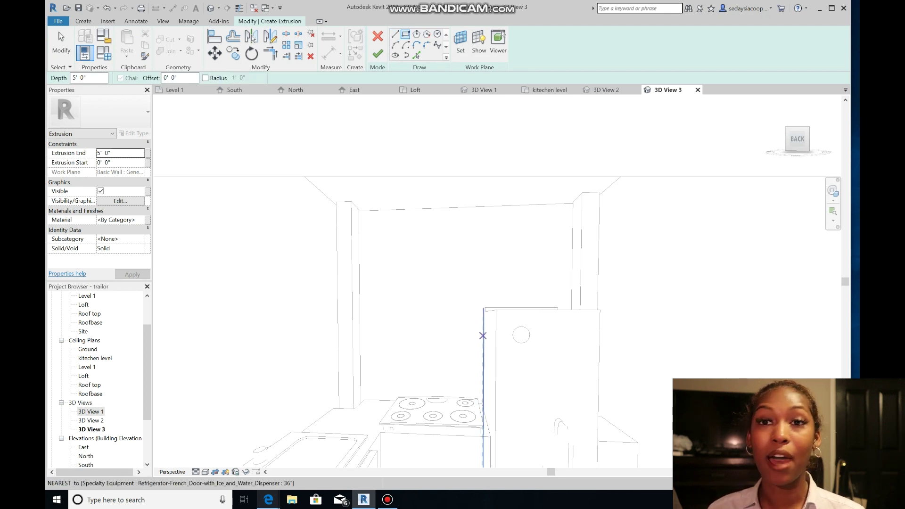
click(483, 335)
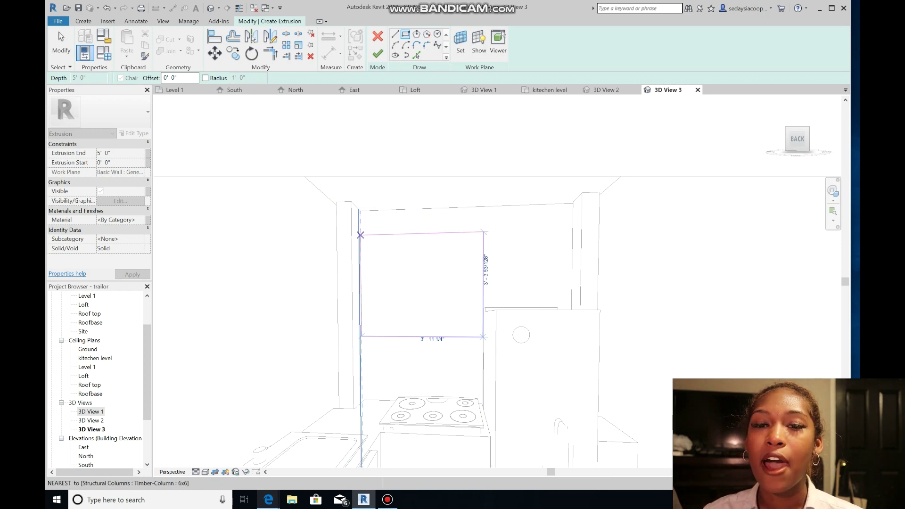
click(361, 234)
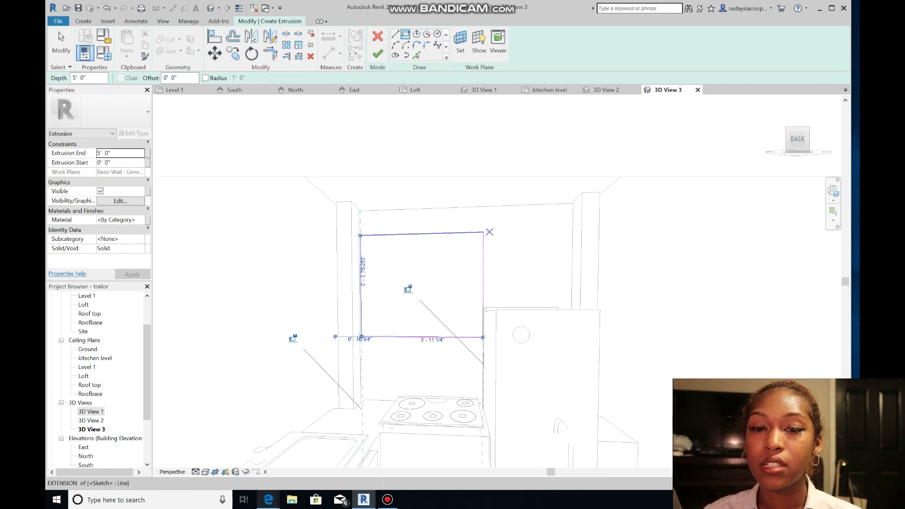
Step: Sketch a second rectangle about 1'-2" wide and 3'-3" high between the refrigerator's far side and the side wall, level with the first
mouse_move(600, 301)
shift+middle_down()
mouse_move(561, 292)
mouse_move(540, 302)
mouse_move(567, 287)
shift+middle_up()
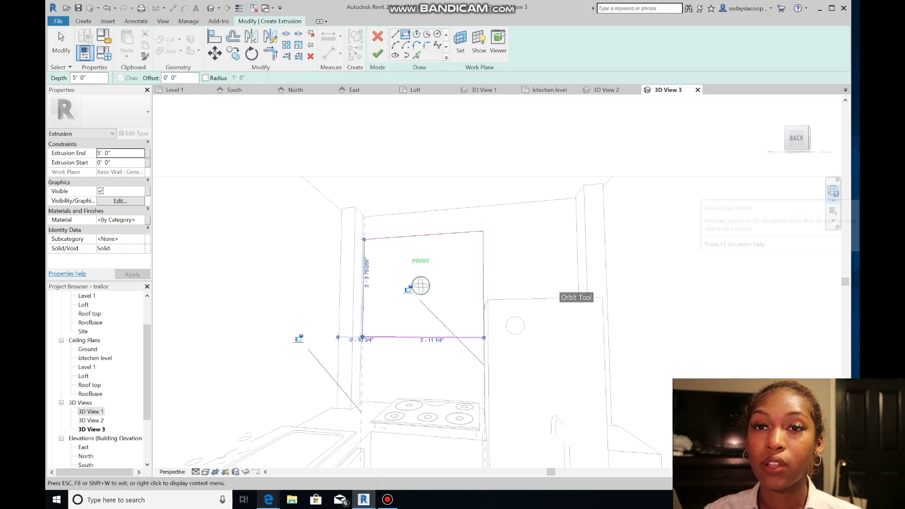
mouse_move(557, 296)
mouse_down()
mouse_move(505, 300)
mouse_move(552, 302)
mouse_up()
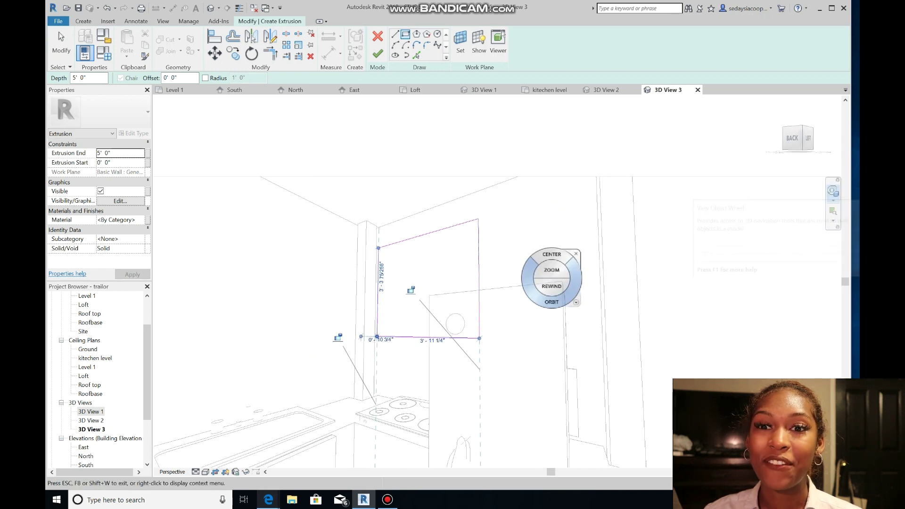
key(Escape)
click(566, 339)
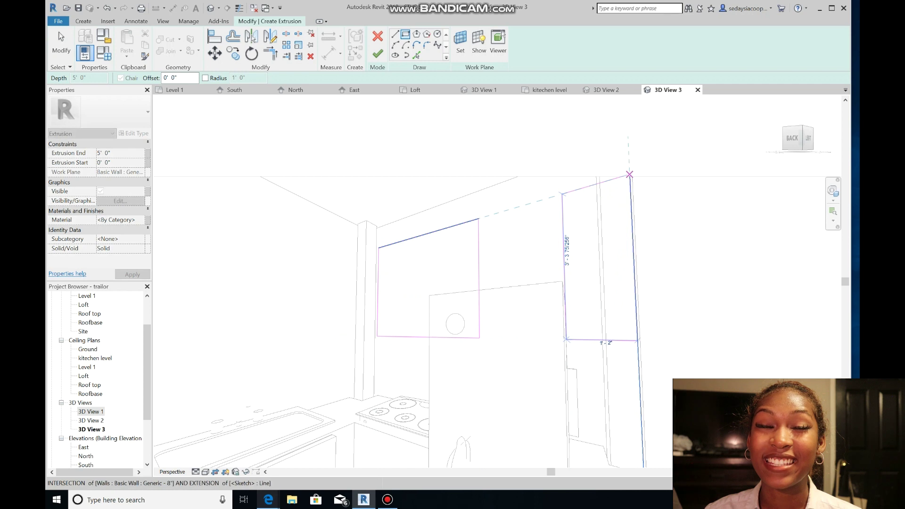
click(629, 174)
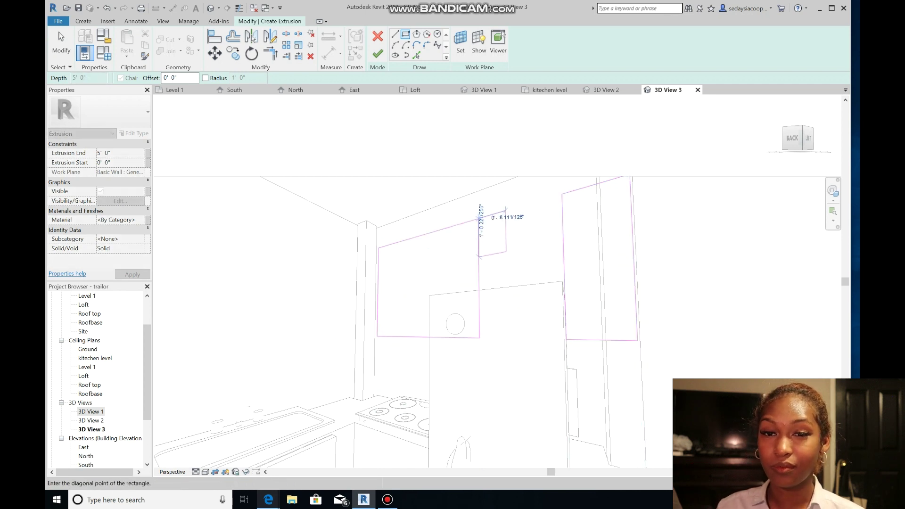
Step: Sketch a third rectangle about 2'-0" wide and 1'-1" high above the refrigerator, between the two existing rectangles
click(479, 217)
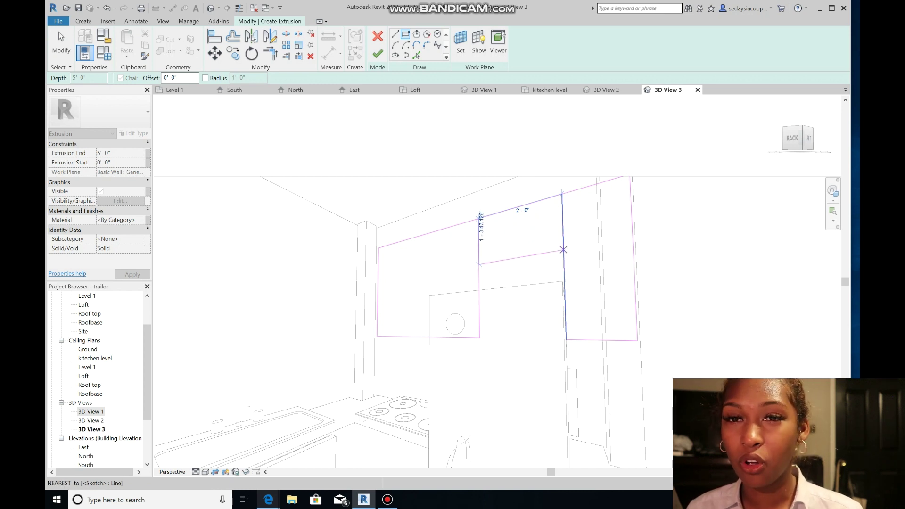
click(563, 243)
click(377, 53)
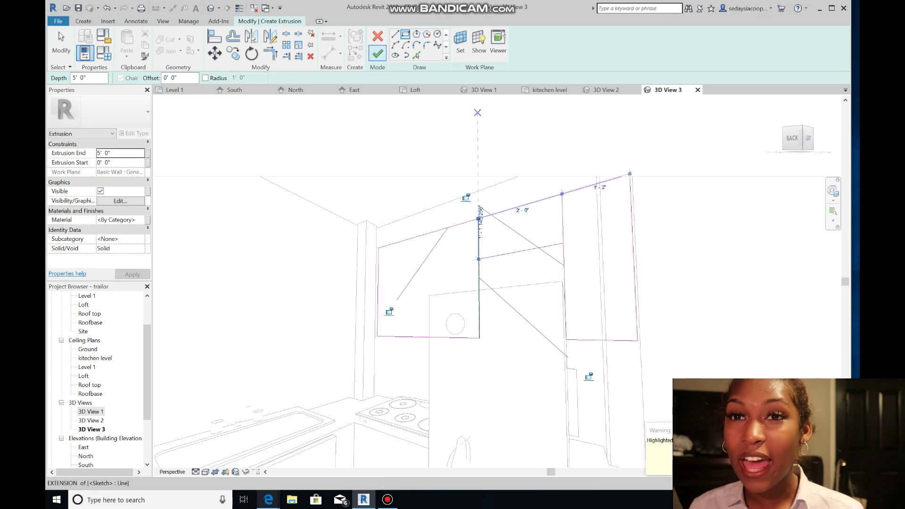
click(801, 474)
key(Escape)
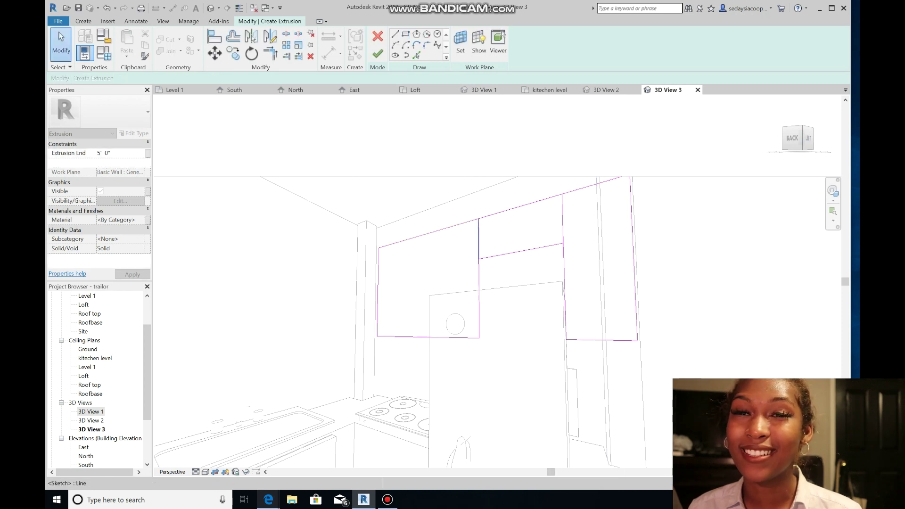
Step: Delete the overlapping vertical sketch lines between the cabinet rectangles and the top line above the refrigerator
click(479, 232)
key(Delete)
click(562, 219)
key(Delete)
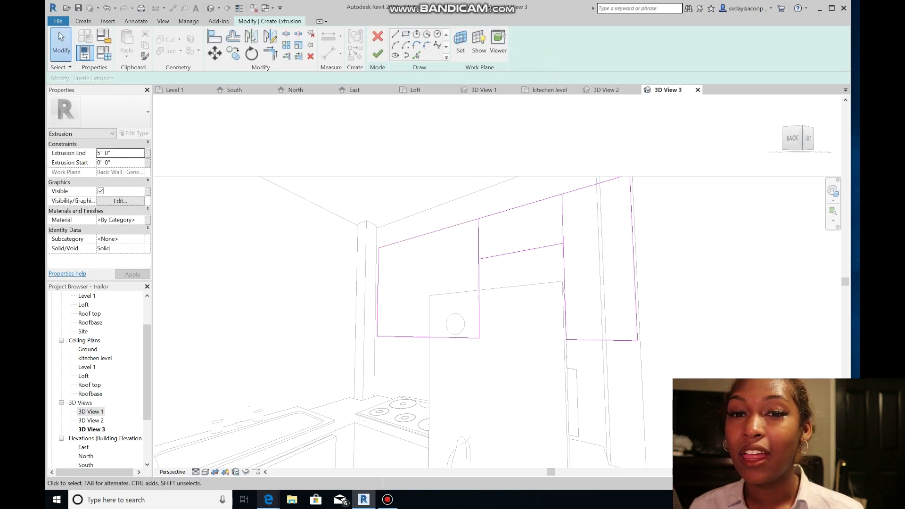
click(378, 54)
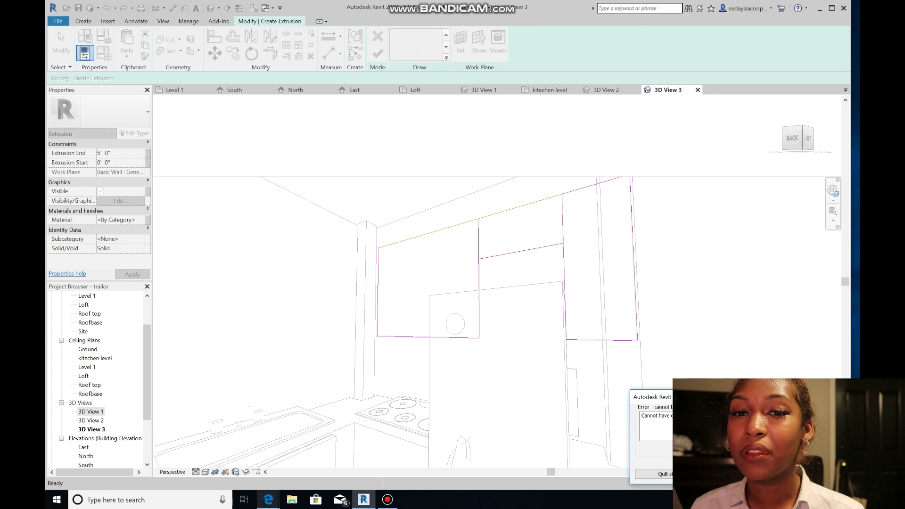
click(801, 474)
click(520, 206)
key(Delete)
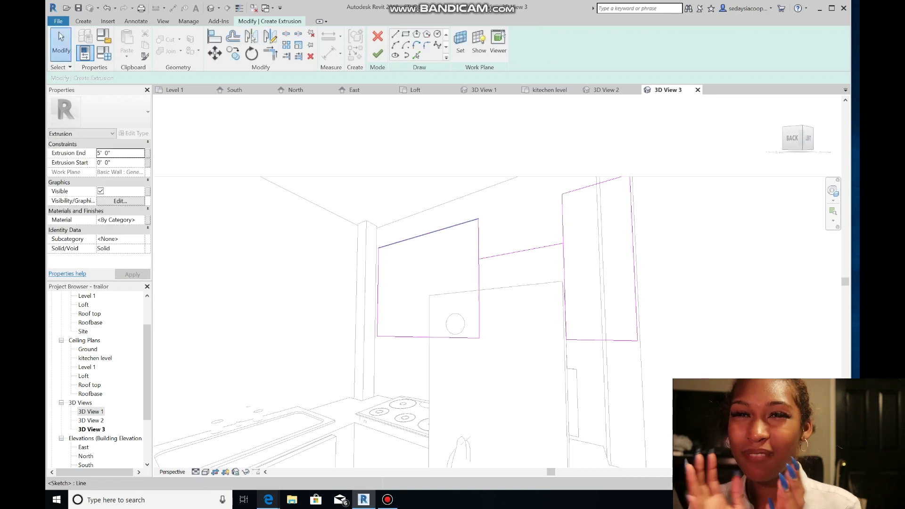
Step: Try to stretch the cooktop rectangle's top line, and its side line, across to the side-wall rectangle
click(450, 227)
drag(478, 218, 557, 209)
click(558, 203)
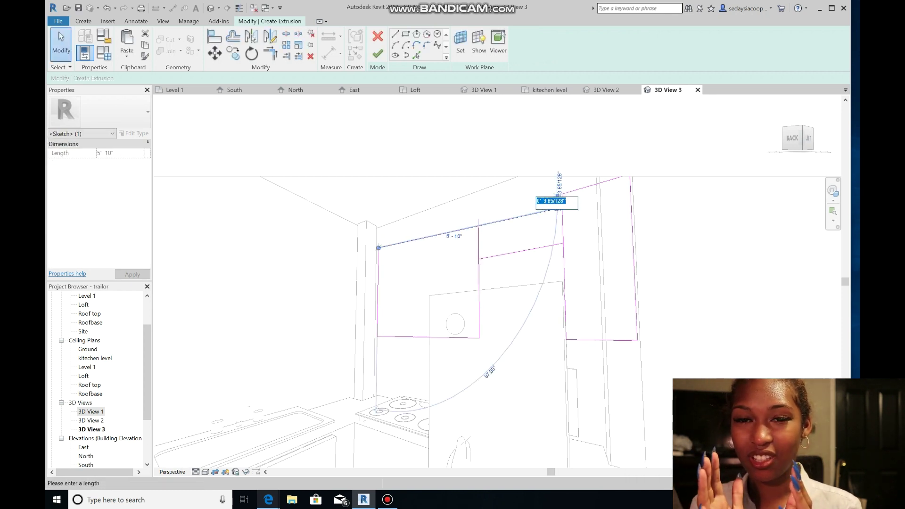
key(ctrl+z)
click(479, 238)
mouse_move(479, 219)
mouse_down()
mouse_move(547, 206)
mouse_move(562, 195)
mouse_up()
key(ctrl+z)
Step: Extend the cooktop rectangle's top line straight across to the side-wall rectangle and finish the cabinet sketch
click(447, 228)
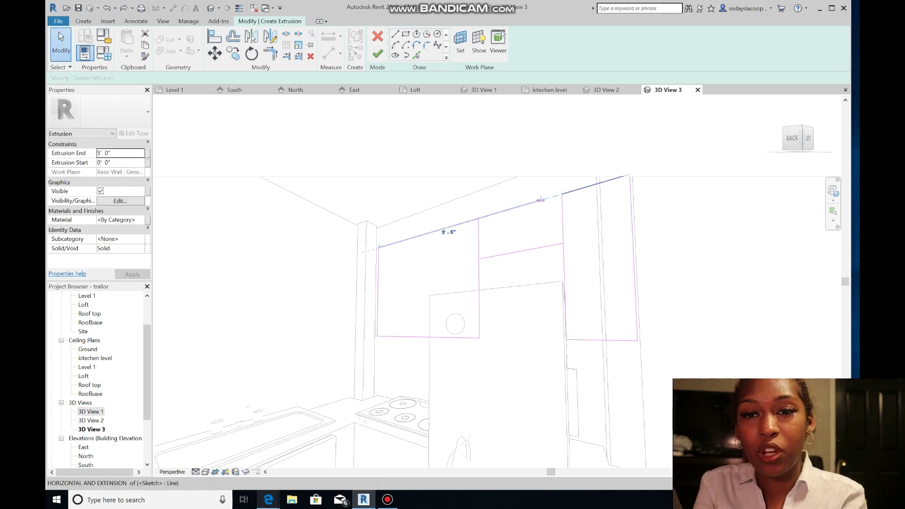
drag(478, 218, 563, 195)
click(377, 54)
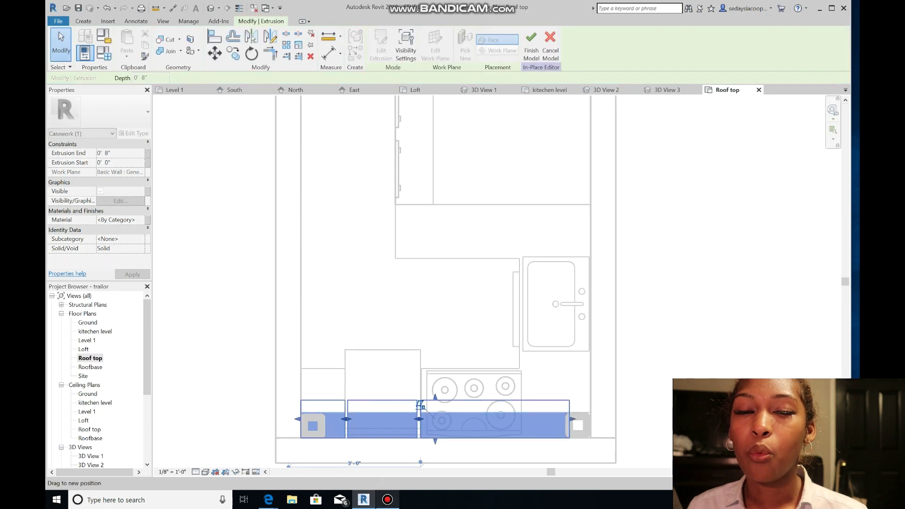
Step: Extend the upper cabinets' depth to about 1'-2 1/2" in the Roof top plan
click(419, 402)
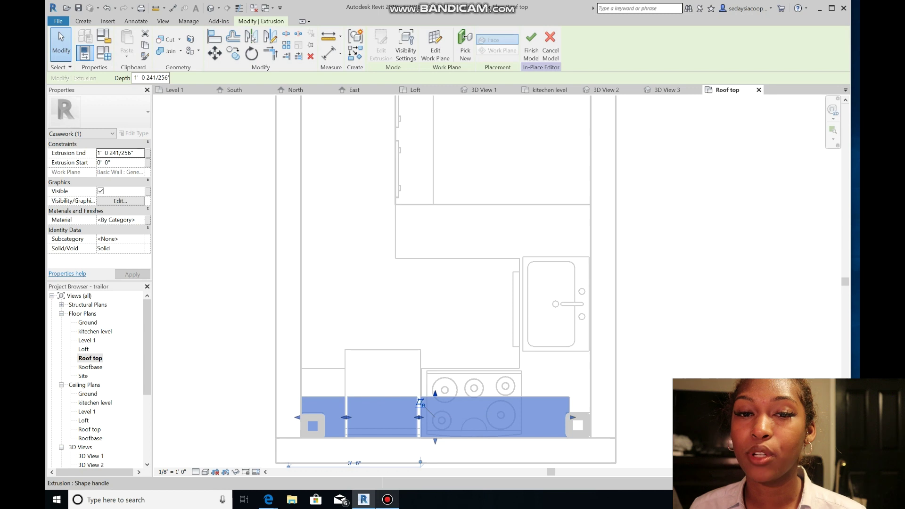
drag(419, 402, 431, 400)
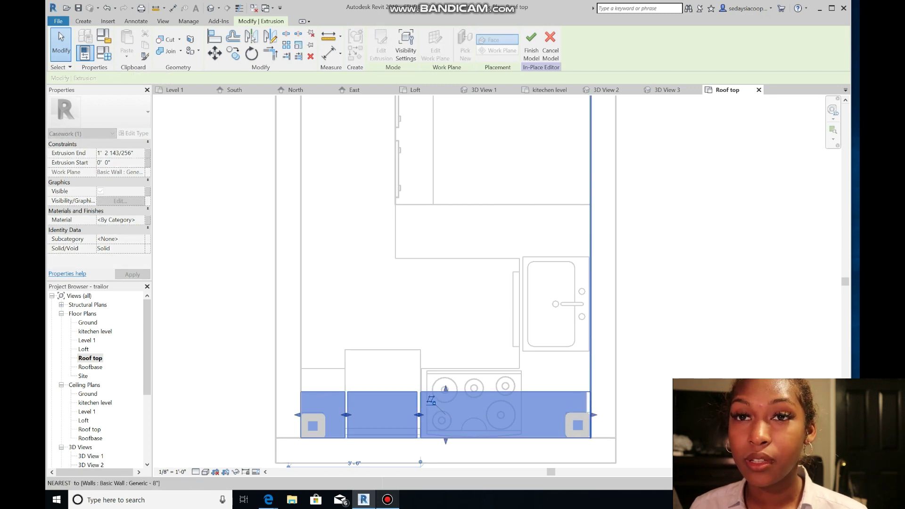
key(Escape)
Step: Start a new extrusion in 3D View 3 and set its work plane to the front face of the upper cabinets
click(667, 90)
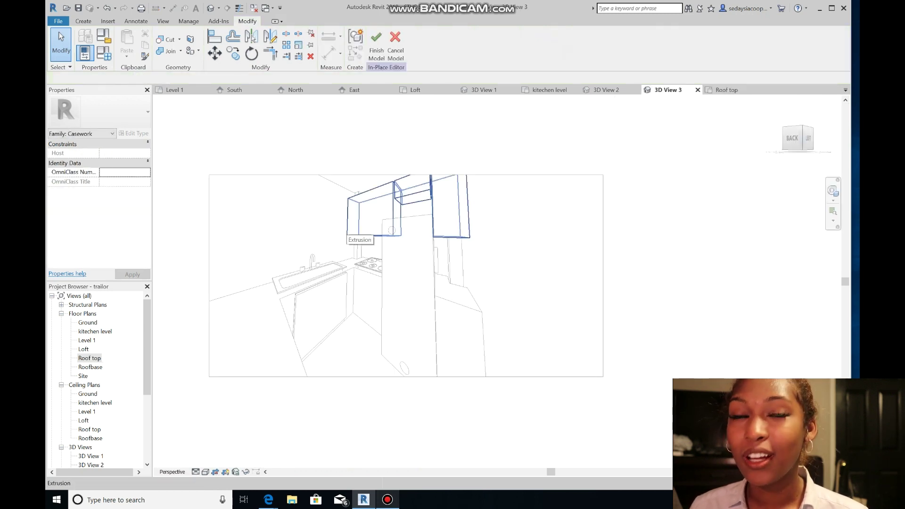
click(357, 194)
click(832, 191)
drag(406, 264, 401, 204)
scroll(401, 205, up, 4)
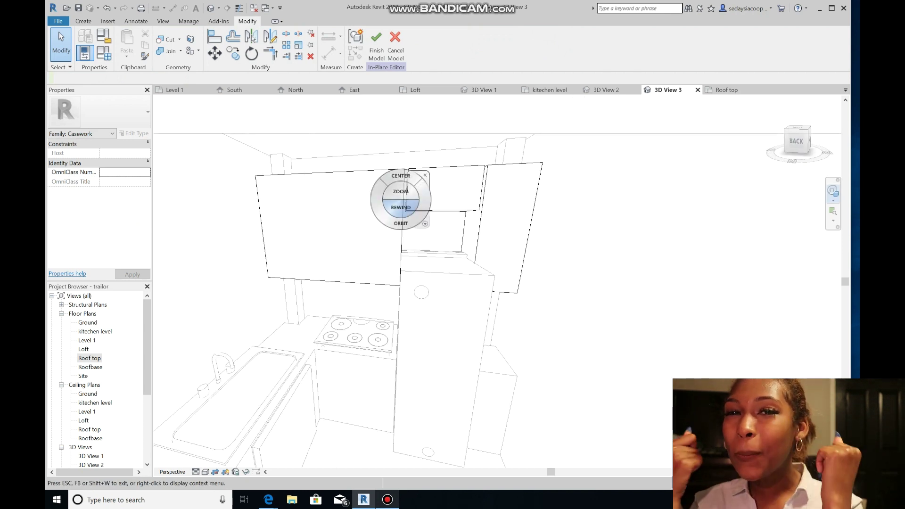
key(Escape)
click(366, 215)
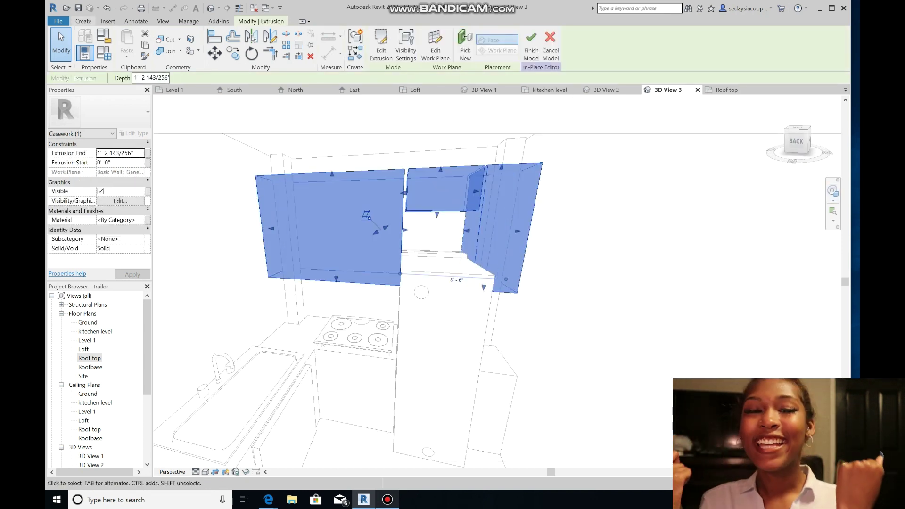
click(83, 21)
click(126, 44)
scroll(267, 181, up, 2)
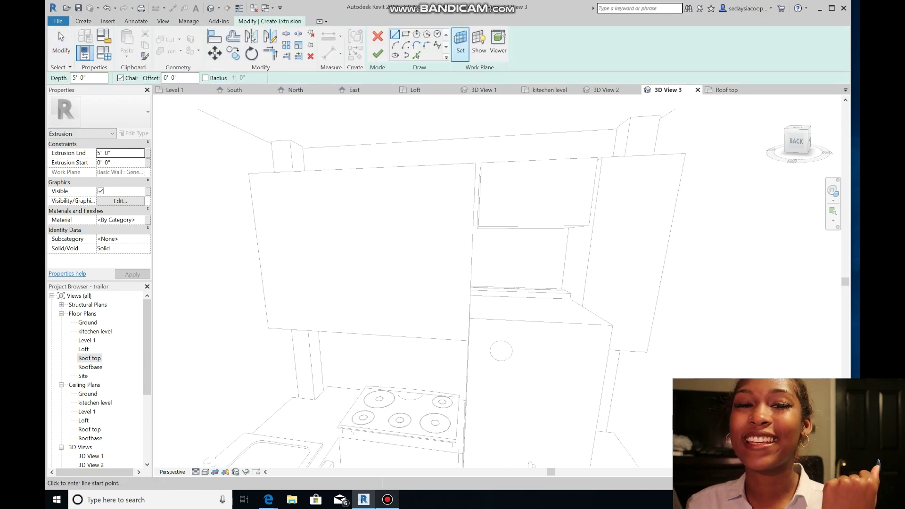
click(460, 43)
click(423, 304)
click(386, 245)
Step: Sketch two side-by-side door rectangles, about 2'-11" high and roughly 2'-0" wide, on the front of the cabinet above the cooktop
click(83, 22)
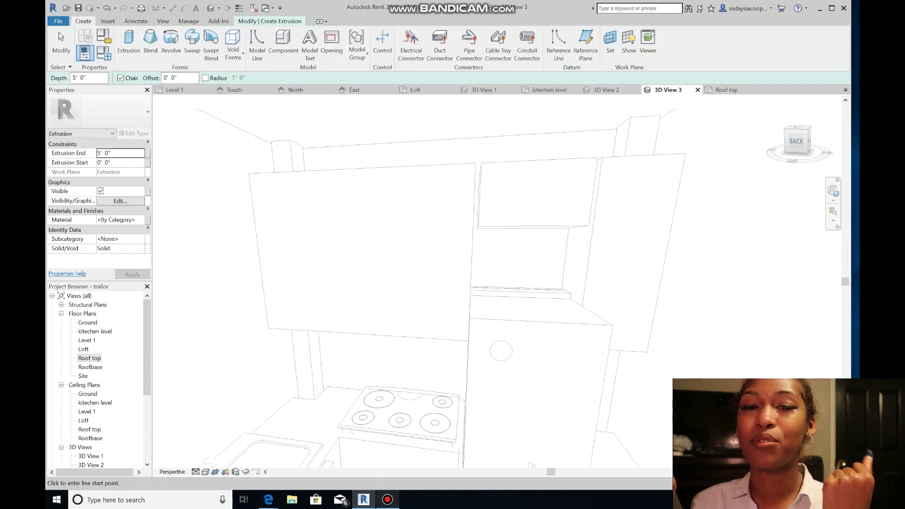
click(269, 21)
click(405, 35)
click(368, 177)
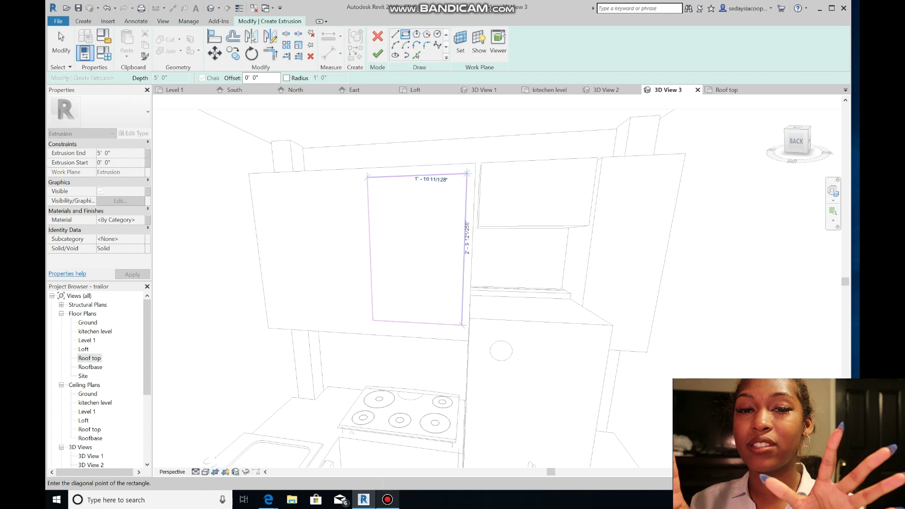
click(377, 327)
click(358, 325)
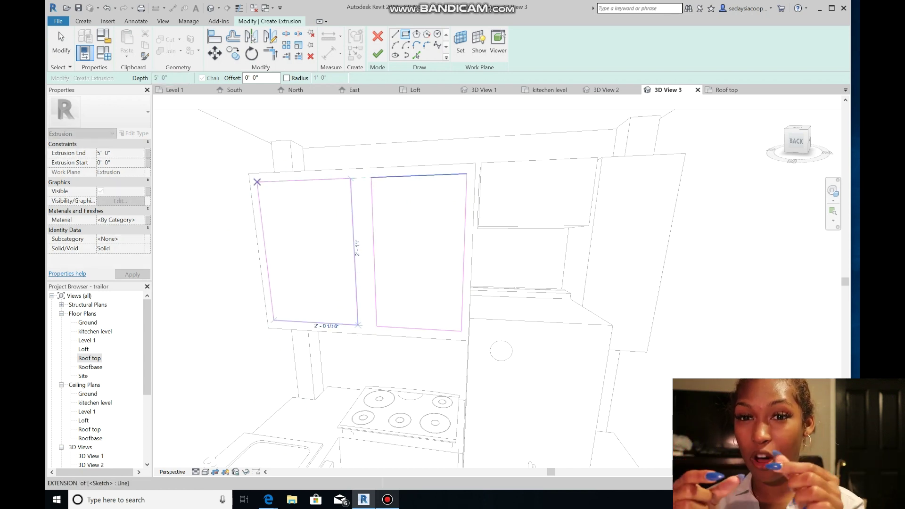
click(257, 182)
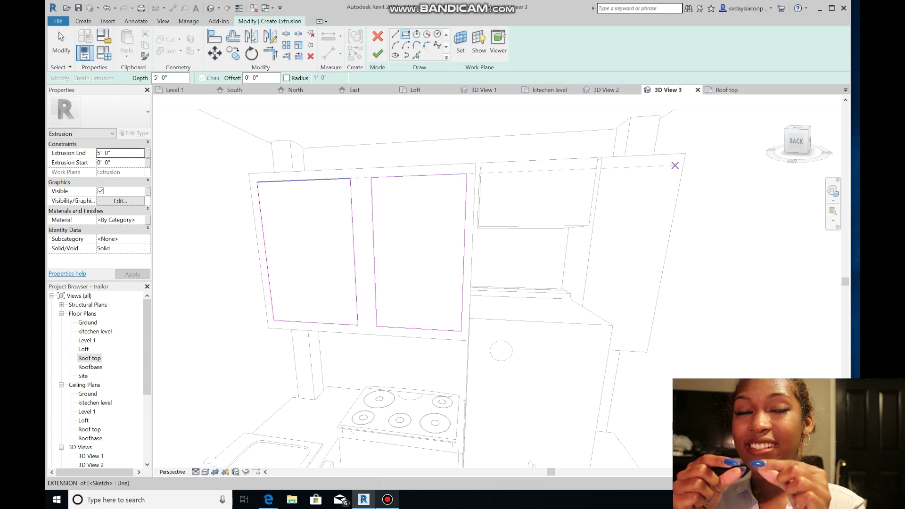
Step: Sketch a door about 10 3/4" by 2'-11" on the side-wall cabinet and two about 9" wide above the refrigerator, and finish the sketch
click(675, 164)
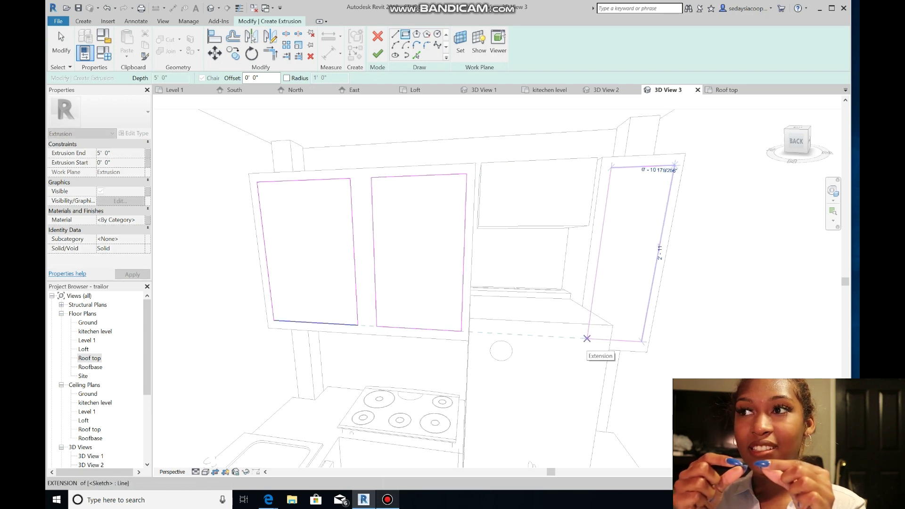
click(587, 339)
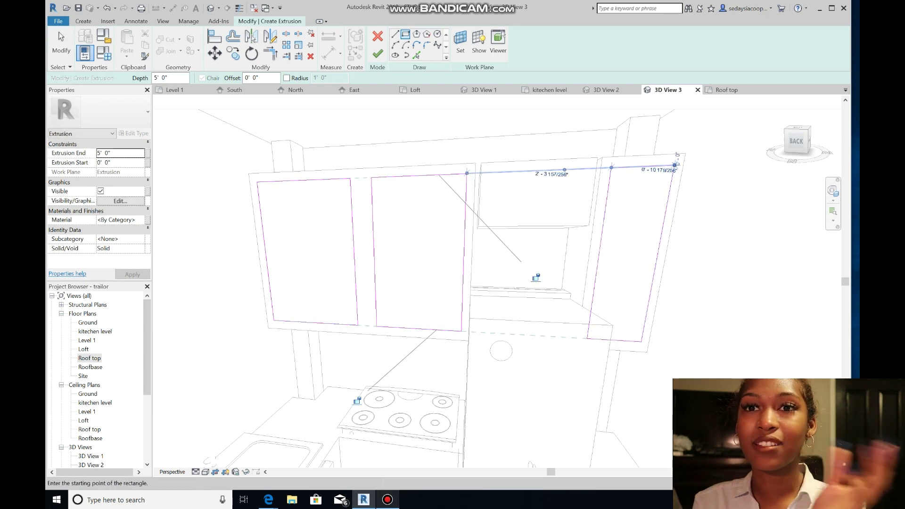
click(582, 219)
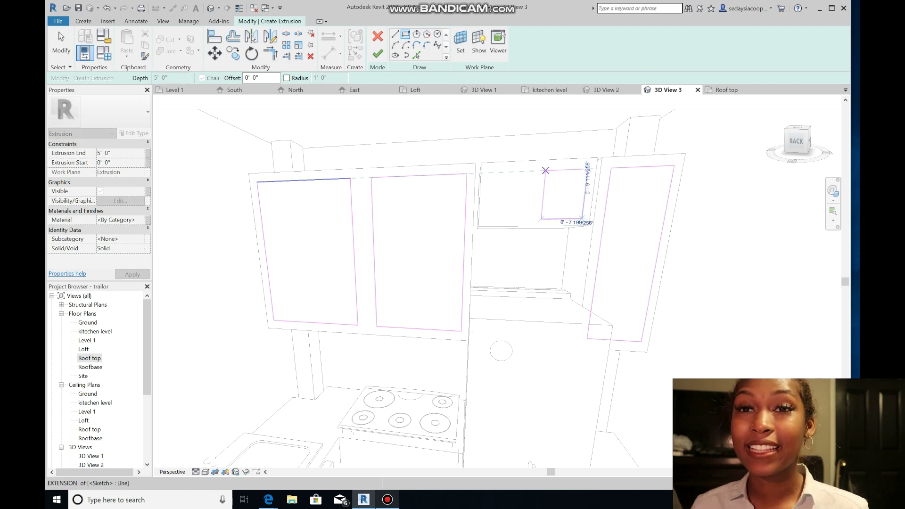
click(544, 170)
click(489, 174)
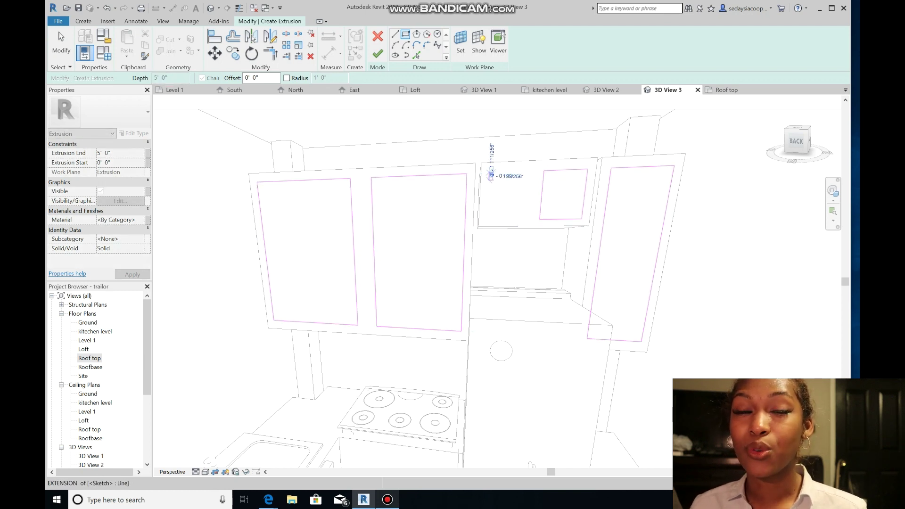
click(530, 219)
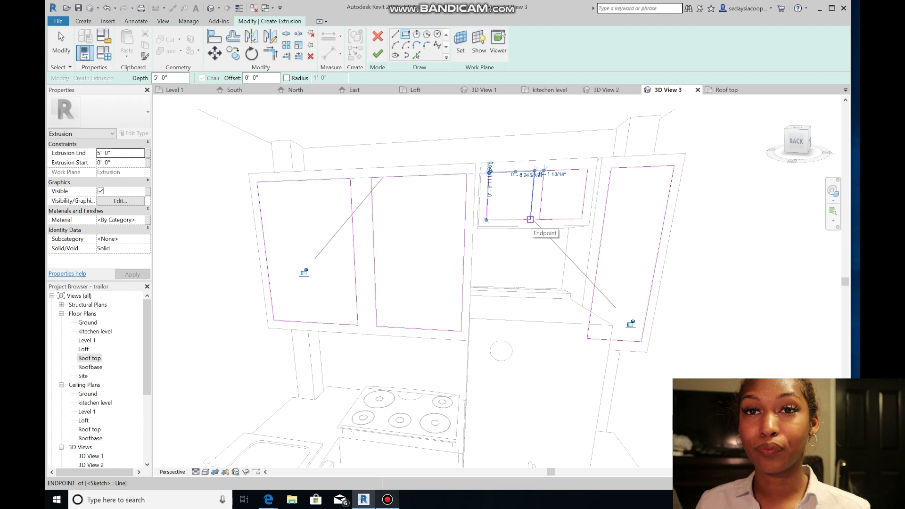
key(Escape)
scroll(384, 317, up, 2)
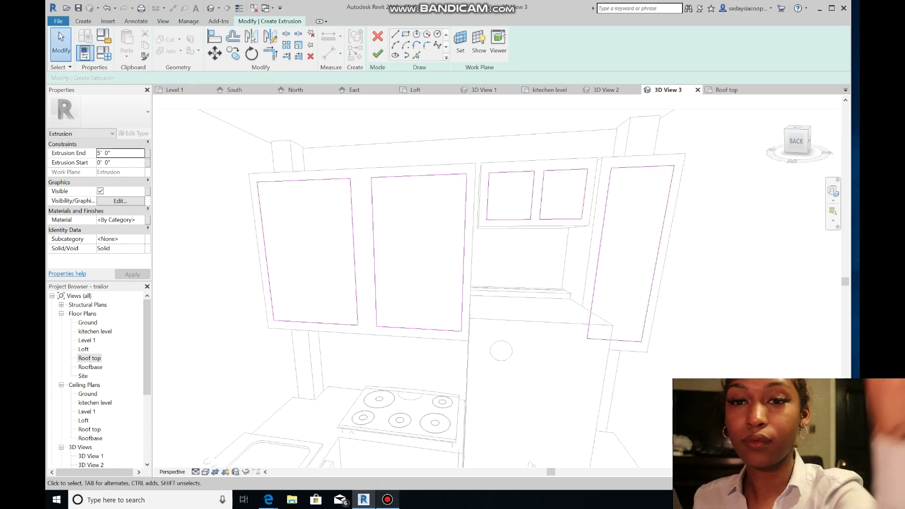
click(377, 53)
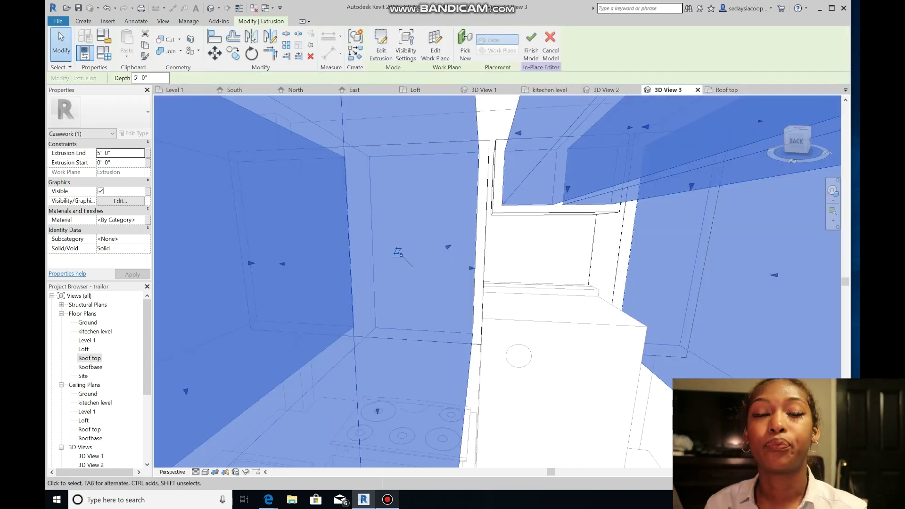
Step: Reduce the door panels to about 2 1/2" thick in the Roof top plan and finish the in-place cabinet model
key(ctrl+Tab)
mouse_move(444, 395)
mouse_down()
mouse_move(446, 403)
mouse_move(446, 396)
mouse_up()
scroll(445, 403, up, 4)
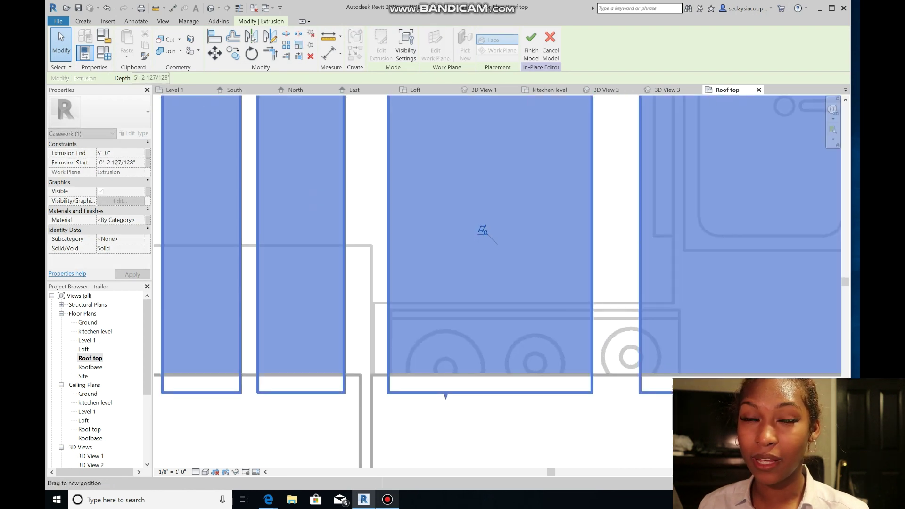
scroll(447, 395, down, 6)
scroll(447, 395, up, 1)
drag(447, 220, 448, 260)
drag(434, 314, 433, 374)
scroll(433, 374, up, 3)
drag(433, 341, 486, 414)
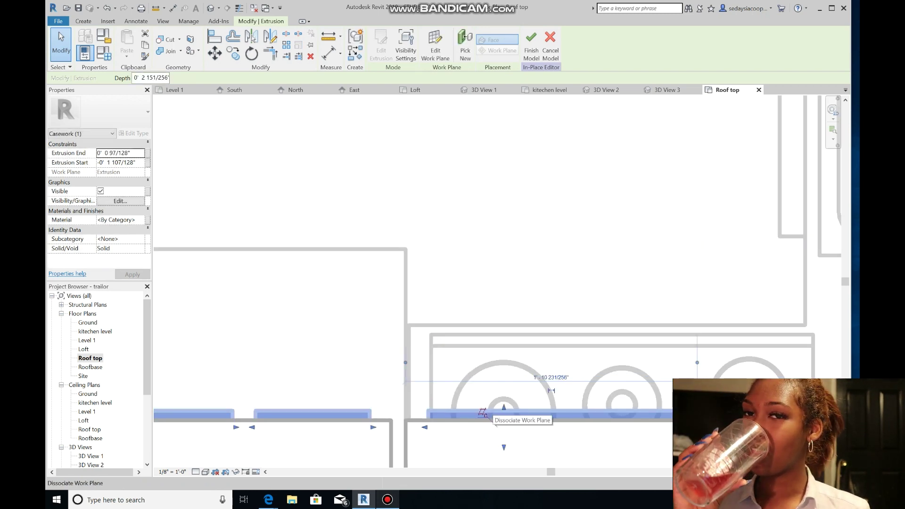
click(532, 42)
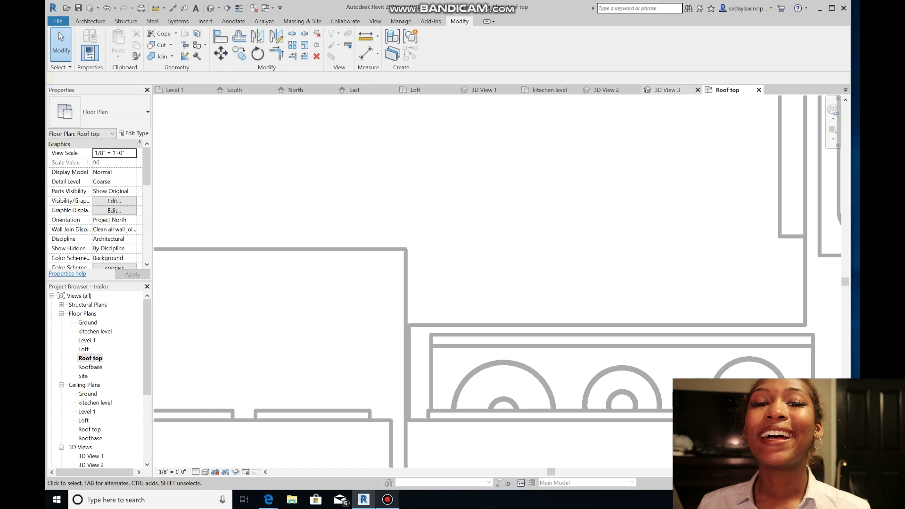
Step: Open the in-place lower counter model in 3D View 3 for editing, viewed from the cooktop's front
click(667, 90)
shift+middle_drag(471, 245, 518, 349)
click(833, 191)
drag(617, 235, 646, 217)
key(Escape)
double_click(440, 441)
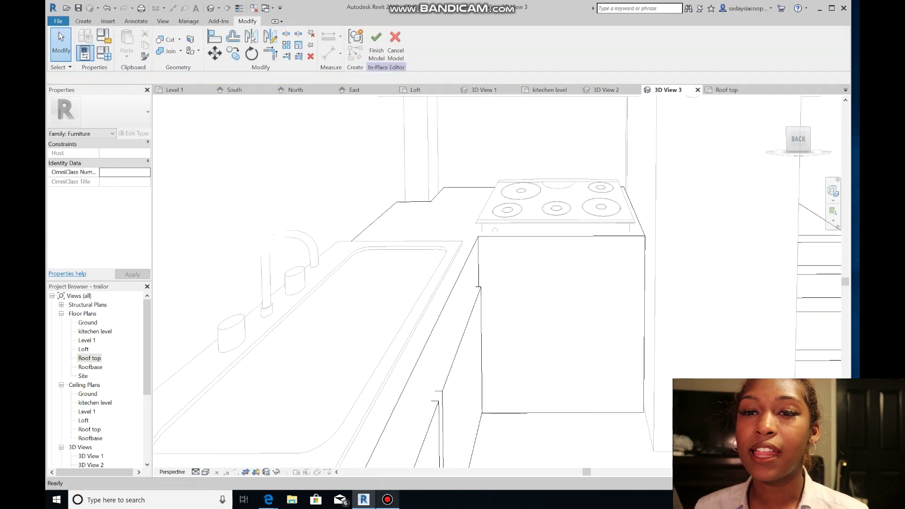
Step: Start a void extrusion and set its work plane to the counter's front face below the cooktop
click(83, 21)
click(232, 47)
click(263, 73)
click(461, 43)
click(370, 260)
click(423, 304)
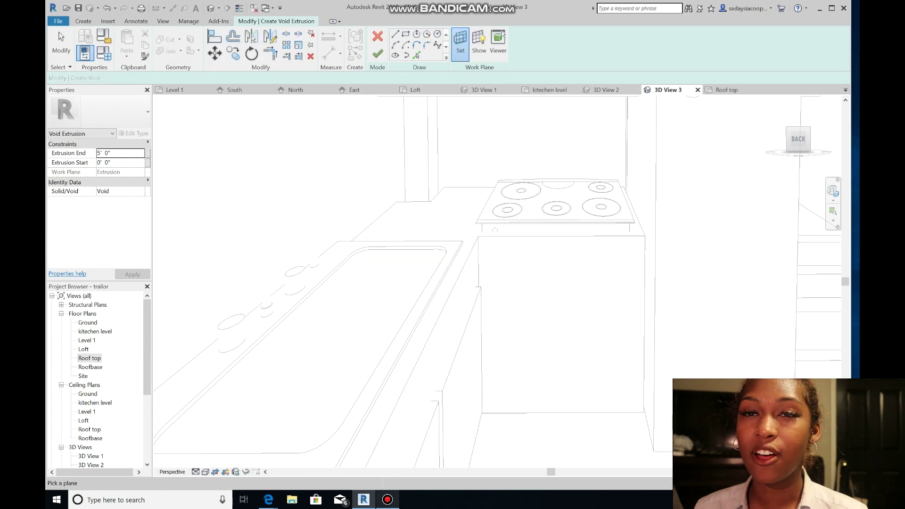
click(459, 217)
Step: Sketch a void rectangle about 2'-4 1/2" wide and 2'-3 3/4" high on the counter front below the cooktop and finish it
click(638, 256)
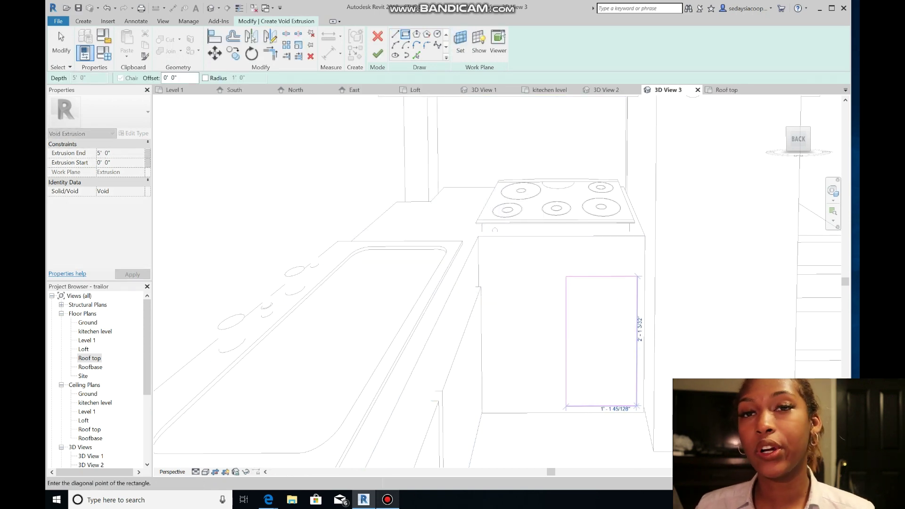
click(486, 406)
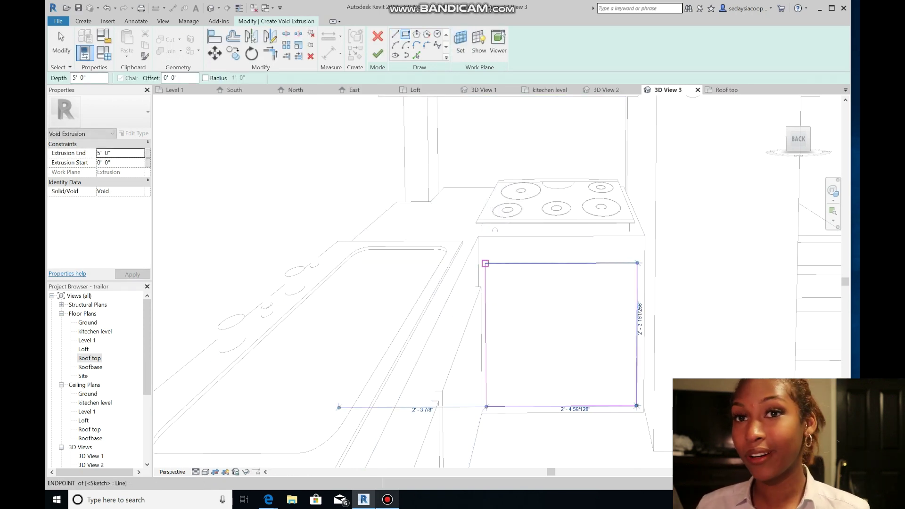
click(377, 53)
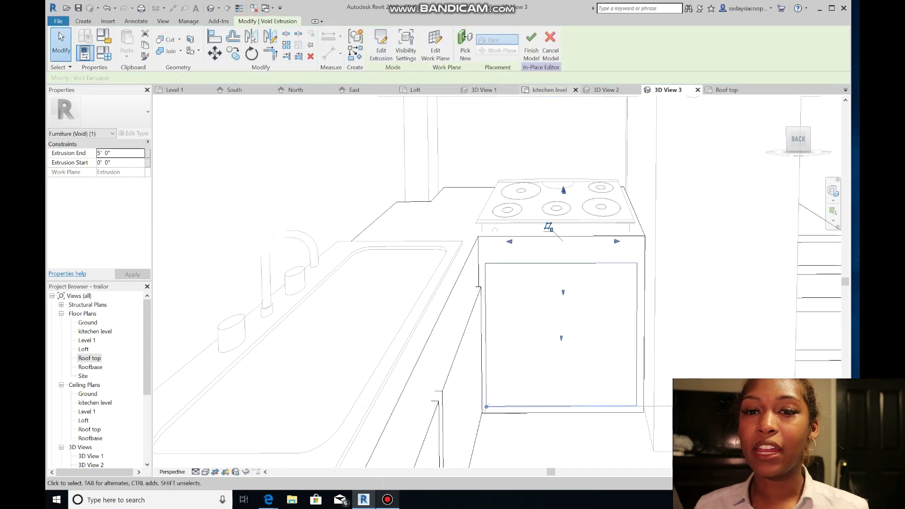
Step: Adjust the void in the kitchen level plan to reach about 1'-6" into the counter and 1 3/4" past its front face
click(549, 90)
scroll(558, 369, down, 5)
drag(557, 405, 560, 358)
scroll(559, 358, up, 6)
drag(554, 254, 555, 243)
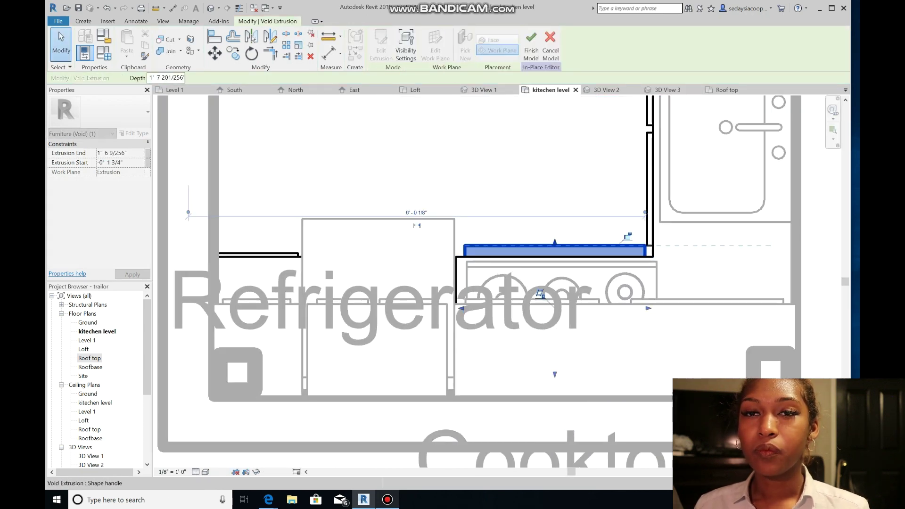
Step: Finish the lower counter model and view the hollow beneath the cooktop in 3D View 3
click(531, 45)
click(668, 89)
click(833, 191)
mouse_move(552, 309)
mouse_down()
mouse_move(520, 287)
mouse_move(545, 302)
mouse_up()
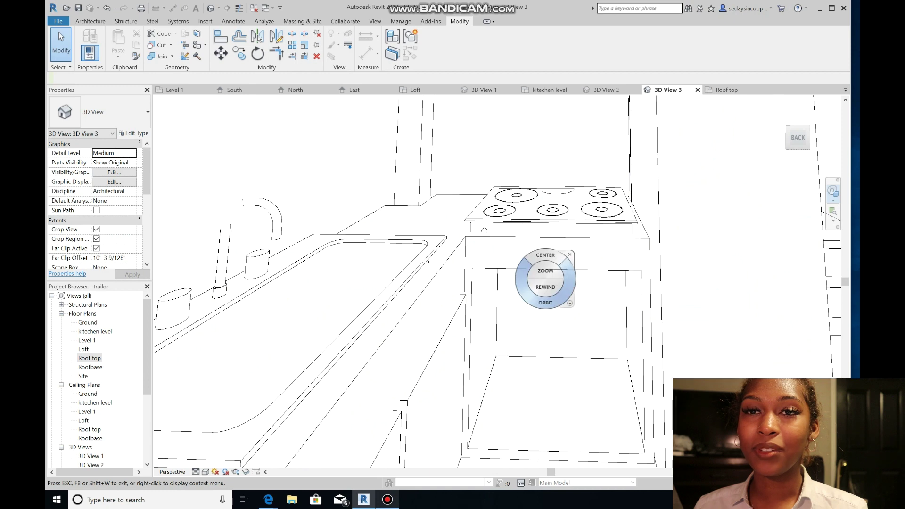
click(570, 254)
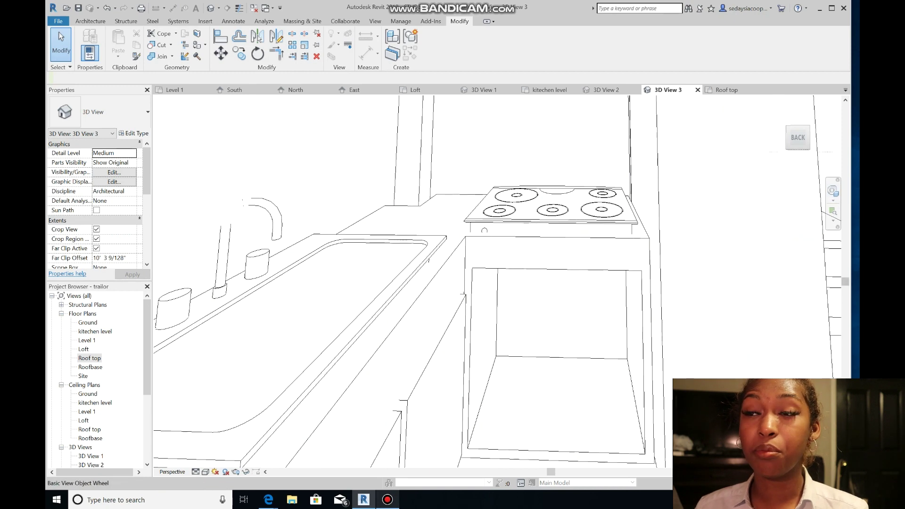
click(833, 191)
drag(539, 333, 540, 298)
scroll(540, 297, down, 3)
key(Escape)
Step: Open the lower counter for in-place editing and start an extrusion with its work plane on the hollow's back face
click(91, 21)
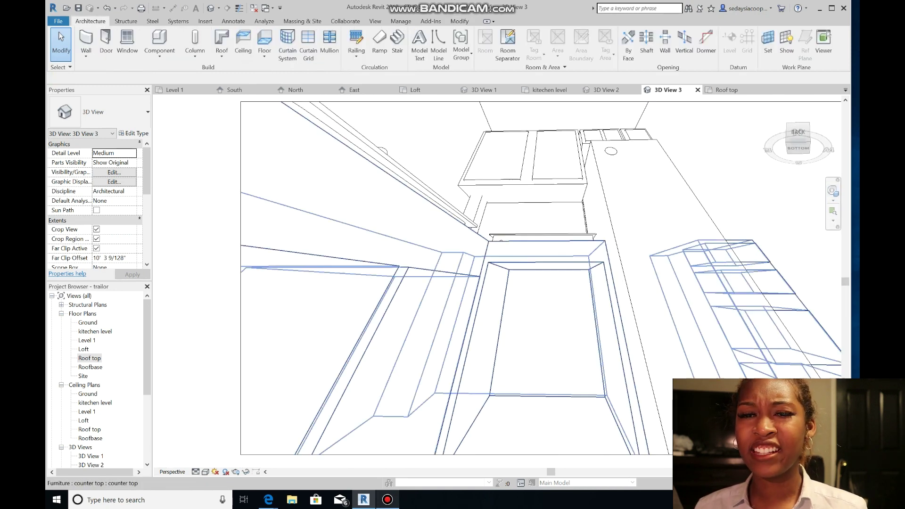
click(549, 241)
click(434, 45)
click(127, 45)
click(460, 45)
click(423, 304)
click(504, 396)
Step: Sketch a thin horizontal shelf rectangle spanning the width of the hollow near its base
click(405, 34)
click(491, 379)
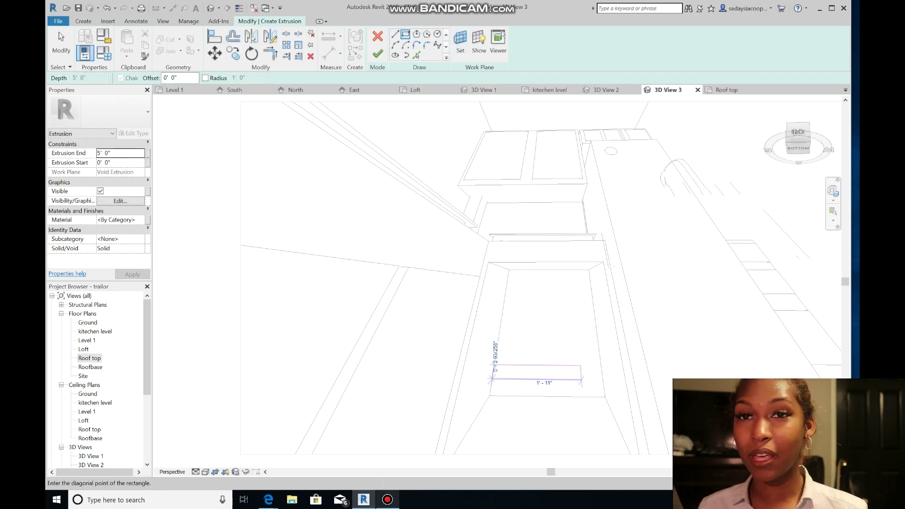
click(602, 375)
click(599, 346)
key(Escape)
key(Escape)
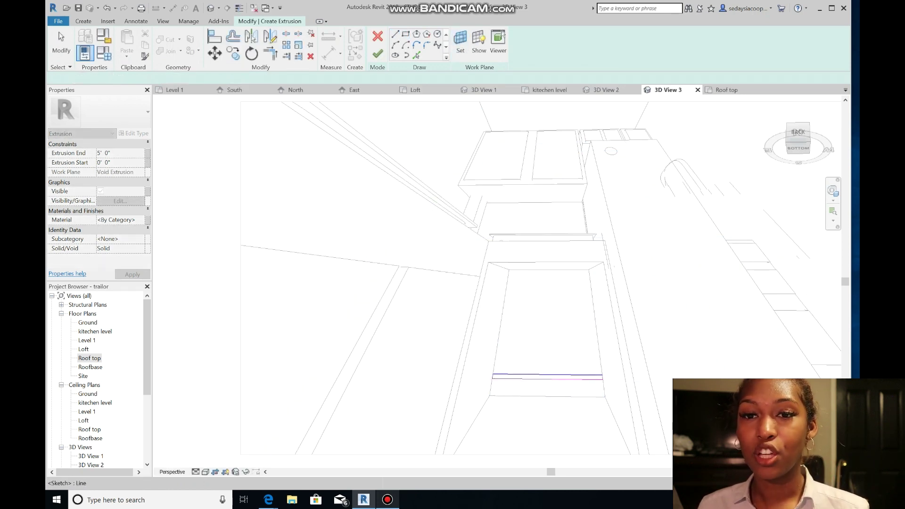
key(Escape)
Step: Raise the shelf rectangle, copy it twice upward to make three spaced shelves, and finish the sketch
drag(476, 361, 618, 390)
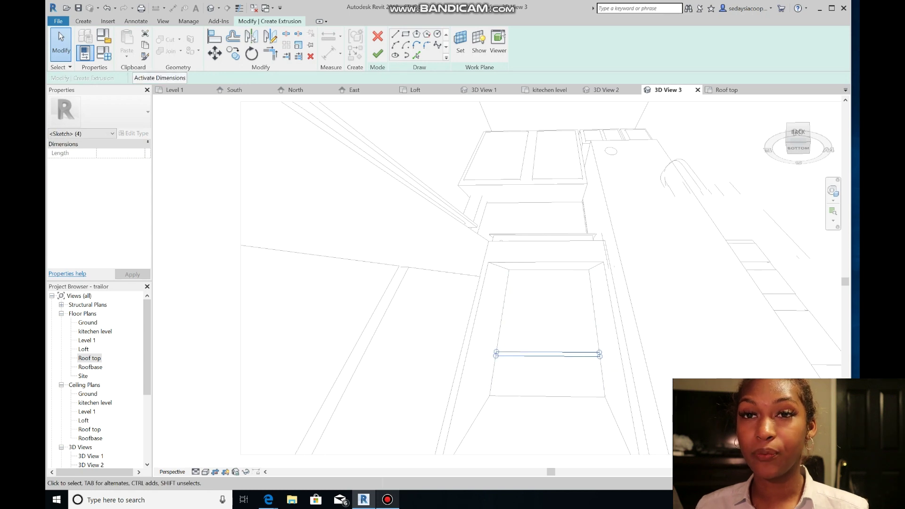
key(c)
key(o)
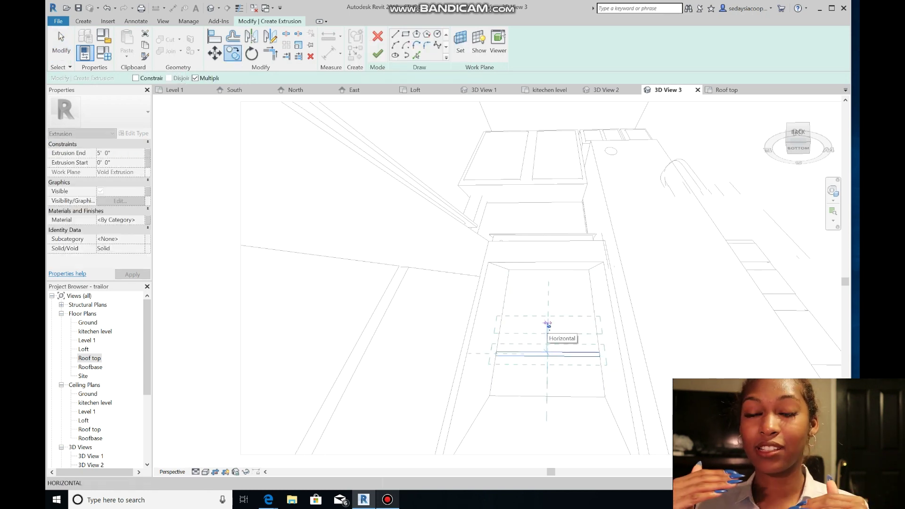
click(547, 319)
click(548, 288)
key(Escape)
mouse_move(566, 229)
shift+middle_down()
mouse_move(561, 256)
mouse_move(590, 269)
shift+middle_up()
click(377, 54)
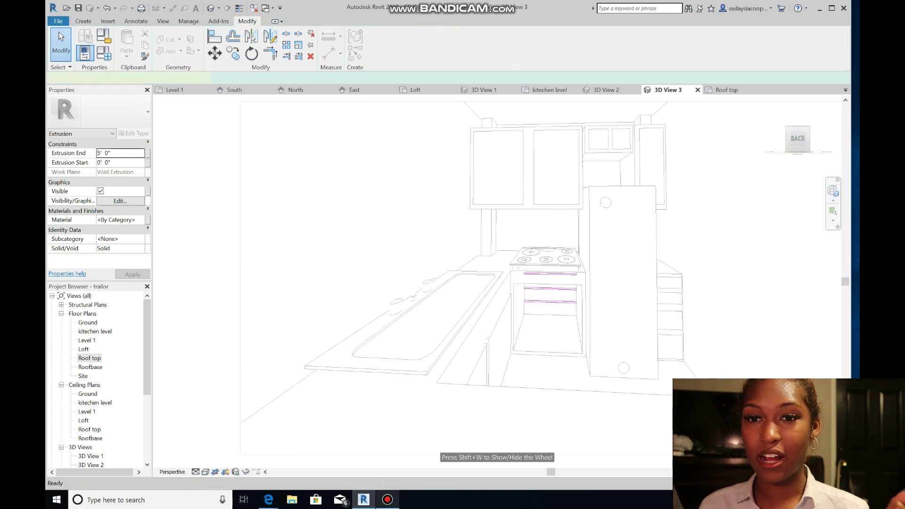
Step: Shorten the shelves' extrusion to about 1'-5 1/4" in the kitchen level plan and finish the counter model
click(549, 89)
scroll(542, 236, up, 3)
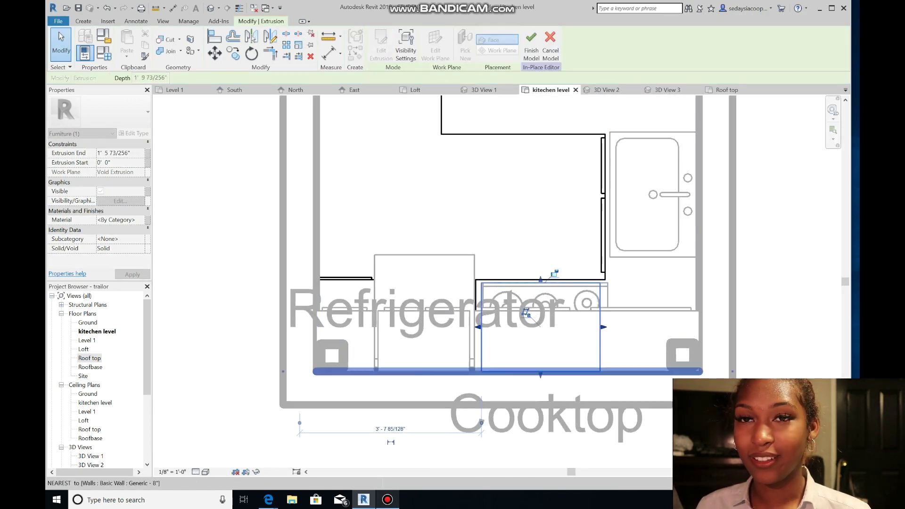
click(667, 89)
click(532, 45)
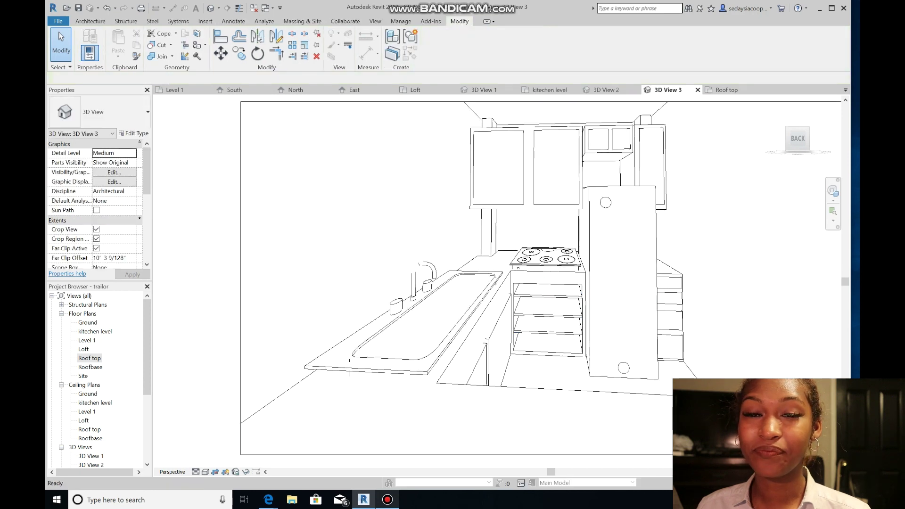
Step: Open the upper kitchen cabinets for in-place editing and start an extrusion with its work plane on the doors' front face
shift+middle_drag(605, 267, 556, 236)
drag(556, 250, 580, 320)
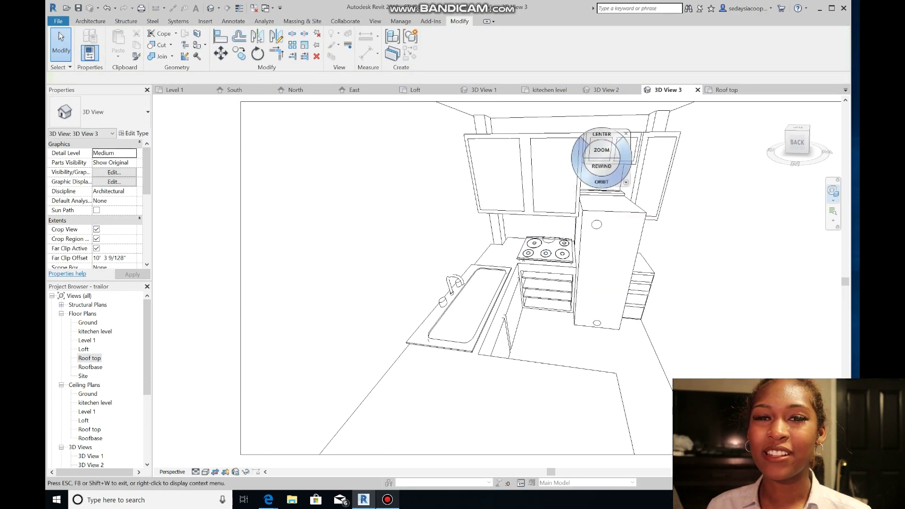
drag(614, 215, 505, 182)
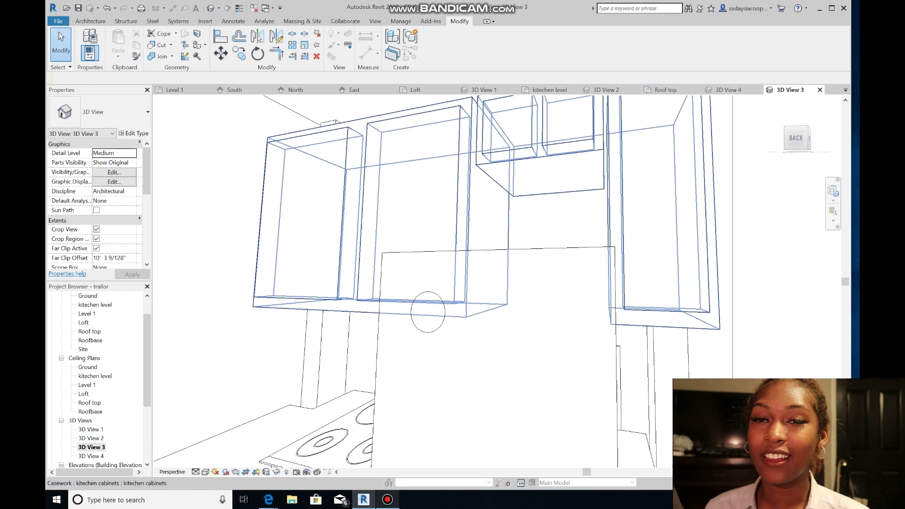
double_click(459, 207)
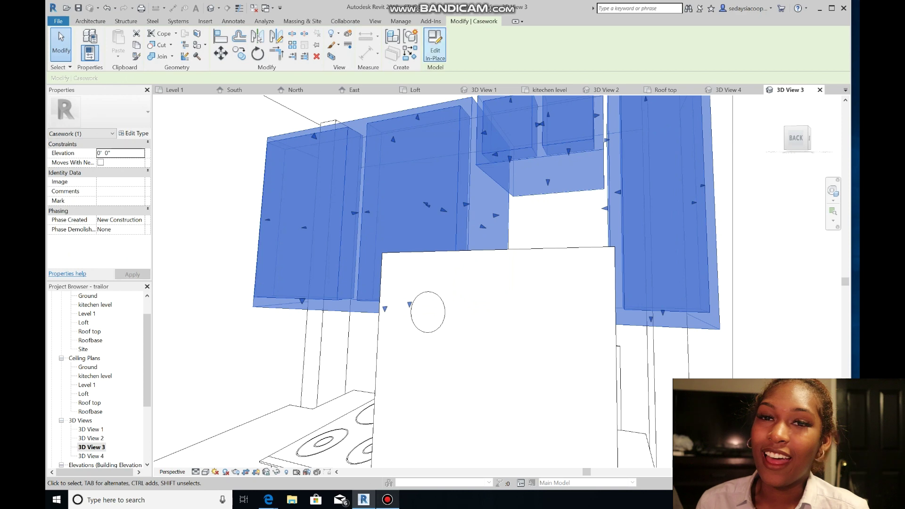
click(458, 207)
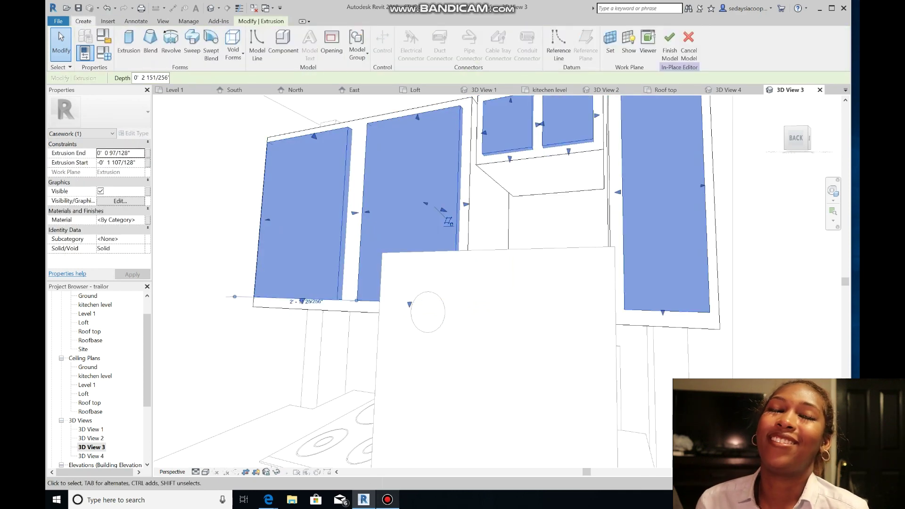
click(381, 50)
click(460, 45)
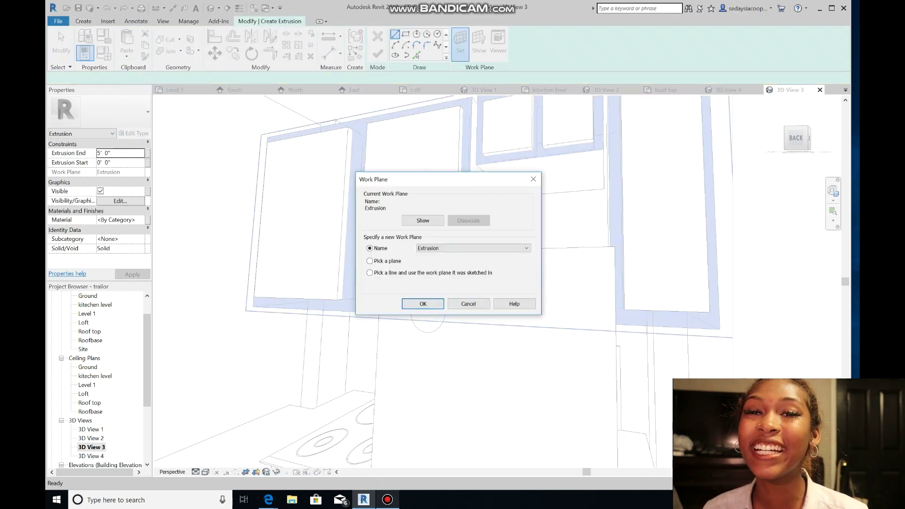
click(423, 304)
click(457, 222)
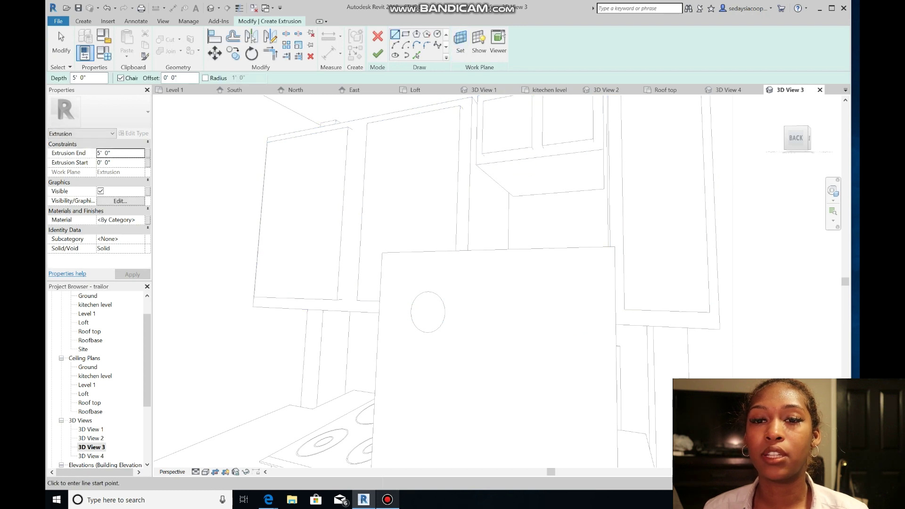
Step: Sketch a narrow vertical handle rectangle about 2 3/4" high near the lower inner corner of the tall cabinet door, and widen it
click(405, 34)
scroll(668, 285, up, 3)
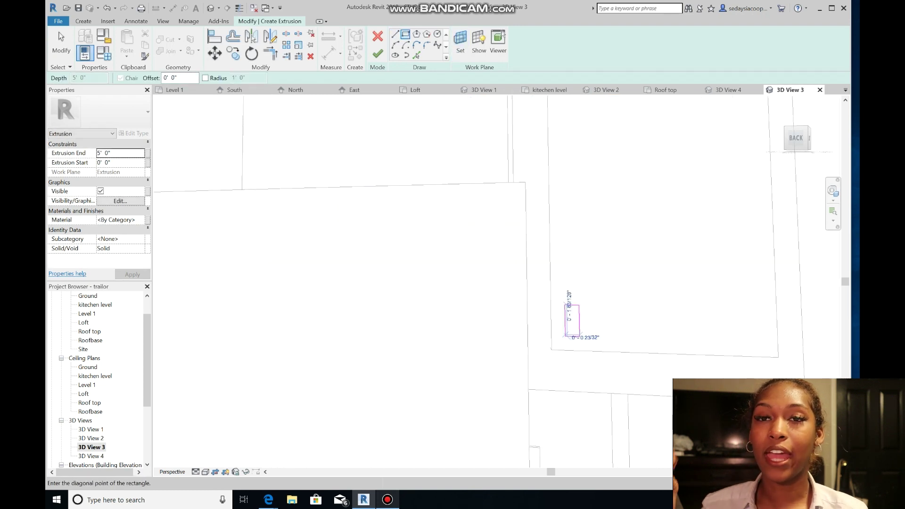
click(572, 336)
scroll(572, 305, down, 5)
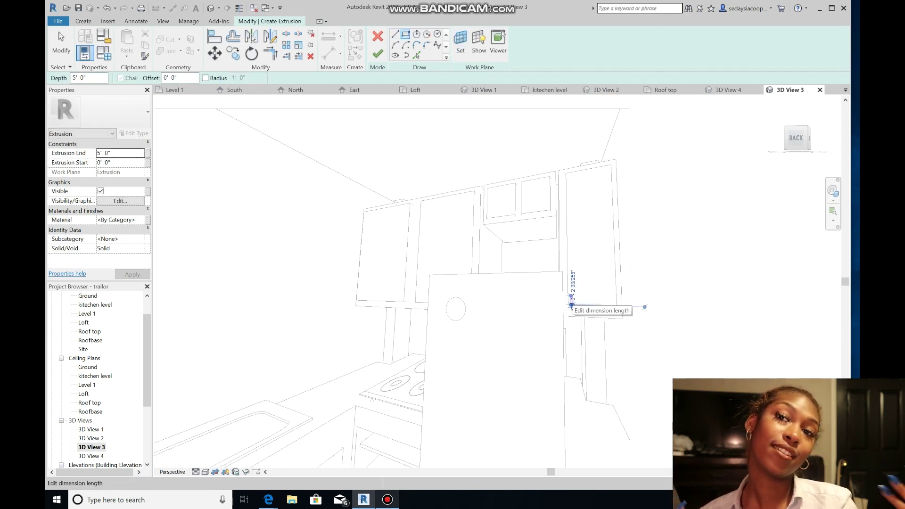
key(Escape)
scroll(569, 294, down, 3)
scroll(575, 283, up, 7)
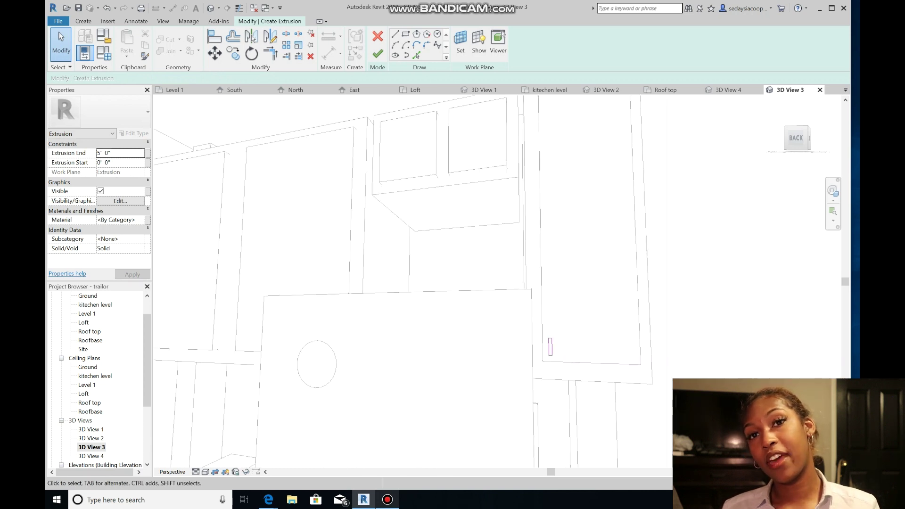
scroll(552, 340, up, 7)
mouse_move(550, 324)
mouse_down()
mouse_move(550, 283)
mouse_move(575, 308)
mouse_up()
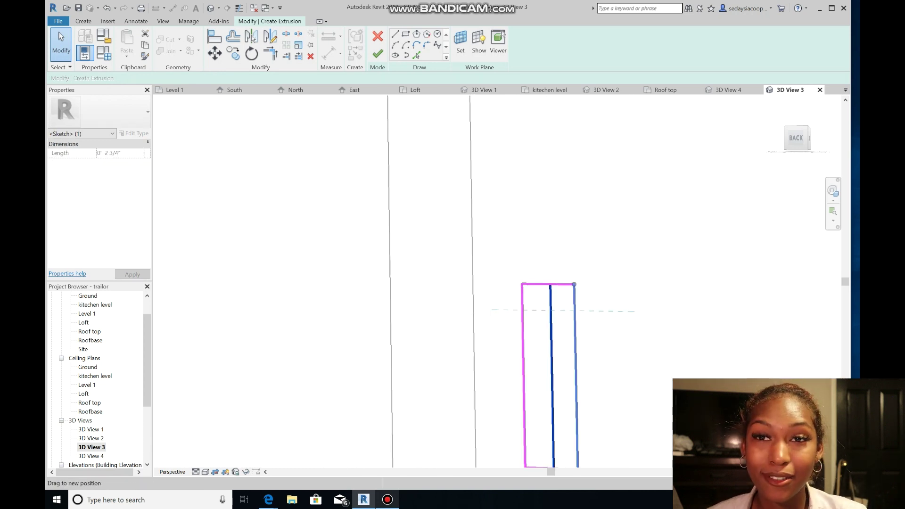
scroll(568, 308, down, 9)
scroll(566, 301, down, 3)
key(Escape)
Step: Lengthen the handle rectangle upward and reposition the whole outline at the tall door's lower inner corner
scroll(565, 296, up, 10)
click(572, 390)
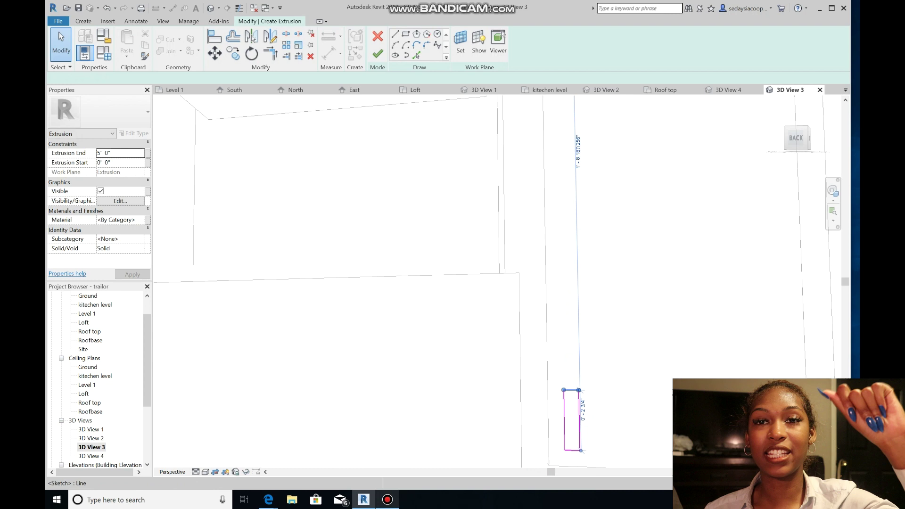
drag(572, 390, 572, 374)
scroll(567, 372, down, 6)
key(Escape)
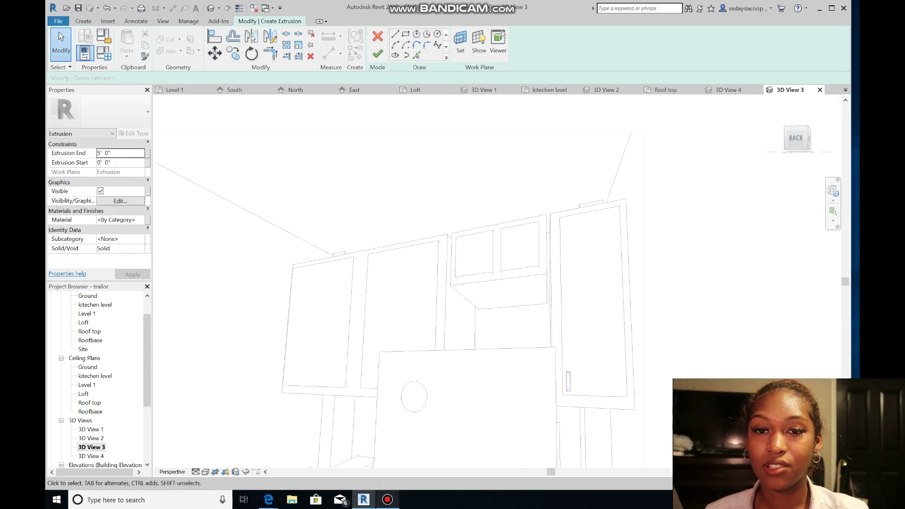
drag(559, 364, 577, 399)
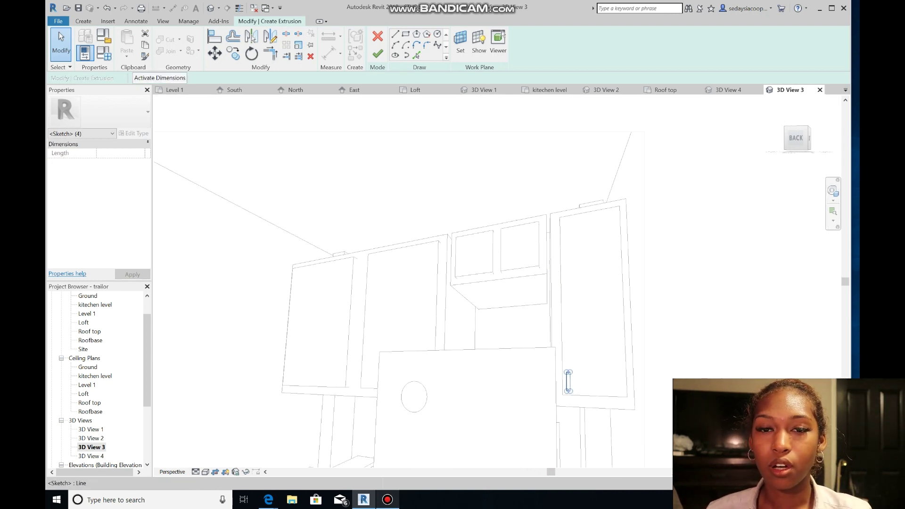
drag(582, 349, 562, 360)
scroll(570, 379, up, 4)
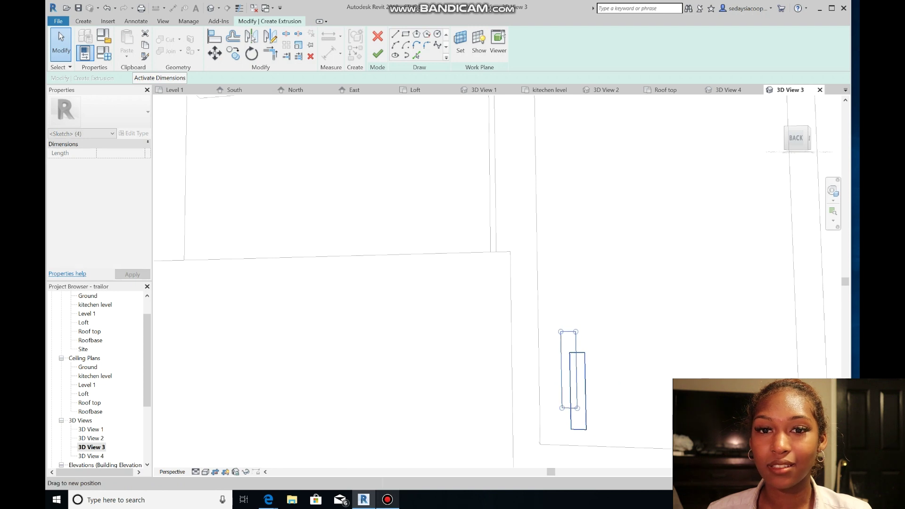
Step: Copy the handle rectangle onto the lower facing corners of the two upper cabinet doors above the cooktop
key(c)
key(o)
scroll(571, 371, down, 5)
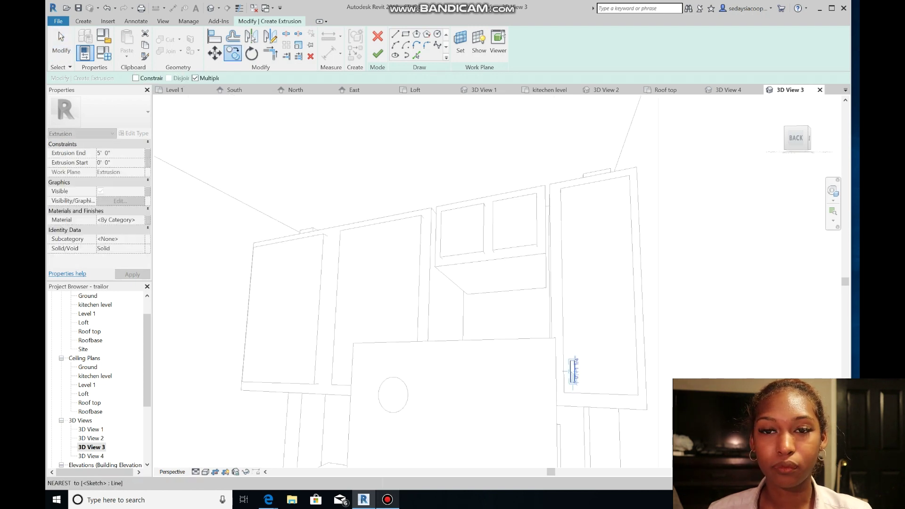
click(571, 371)
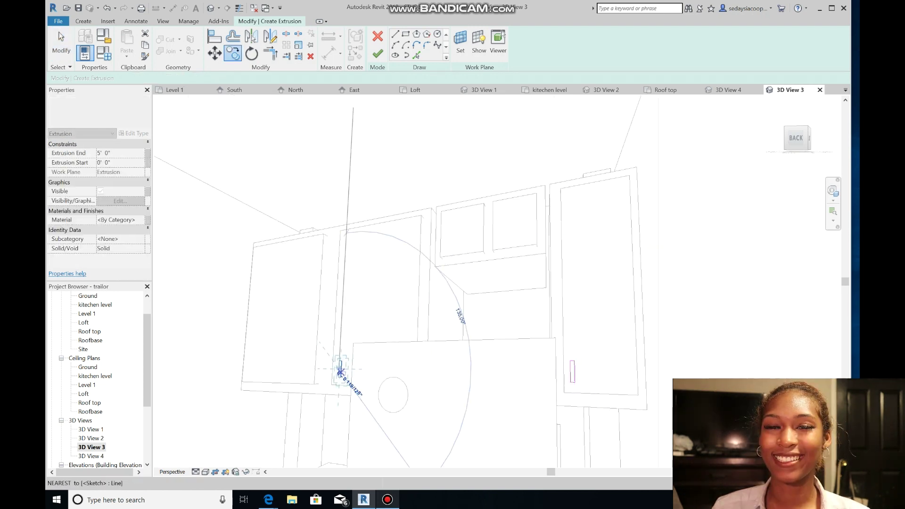
click(301, 369)
key(Escape)
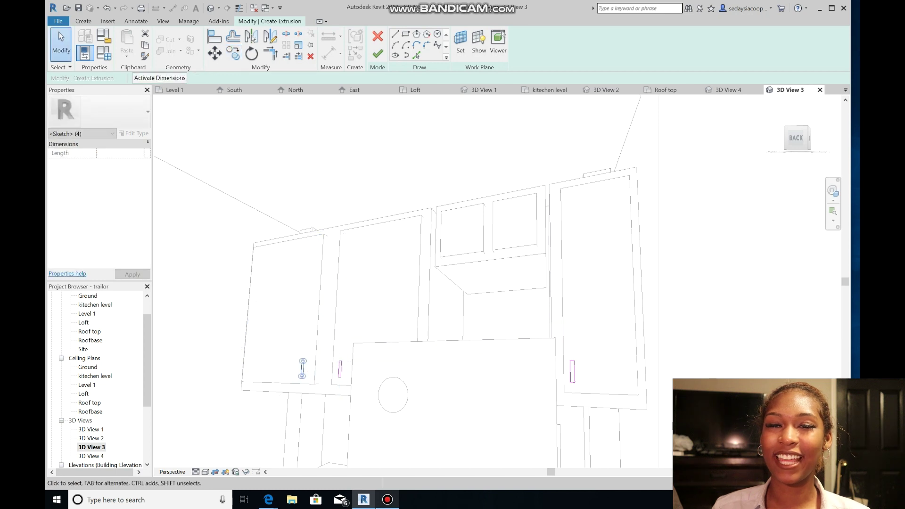
Step: Nudge the outermost door's copied handle toward the neighbouring door and finish the handle sketch
scroll(288, 367, up, 6)
drag(317, 334, 352, 404)
scroll(353, 405, up, 4)
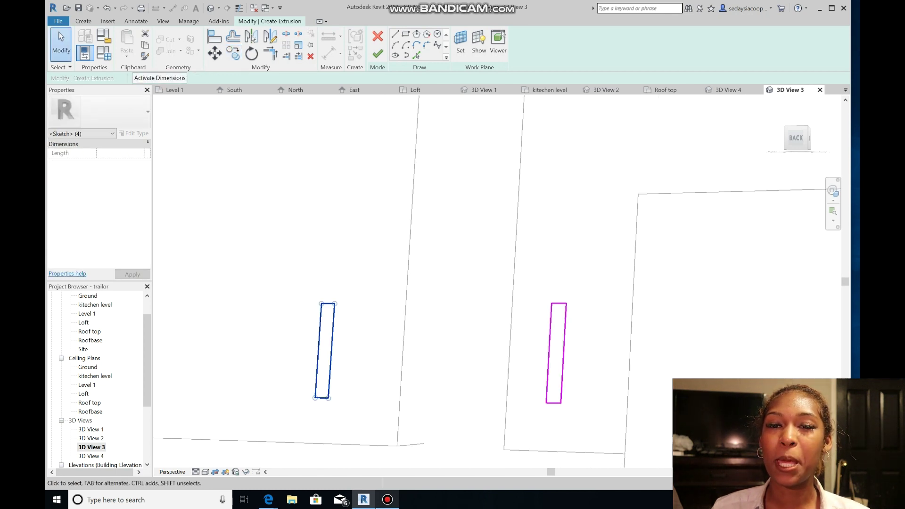
key(Right)
key(Right)
key(Escape)
click(377, 53)
scroll(413, 176, down, 9)
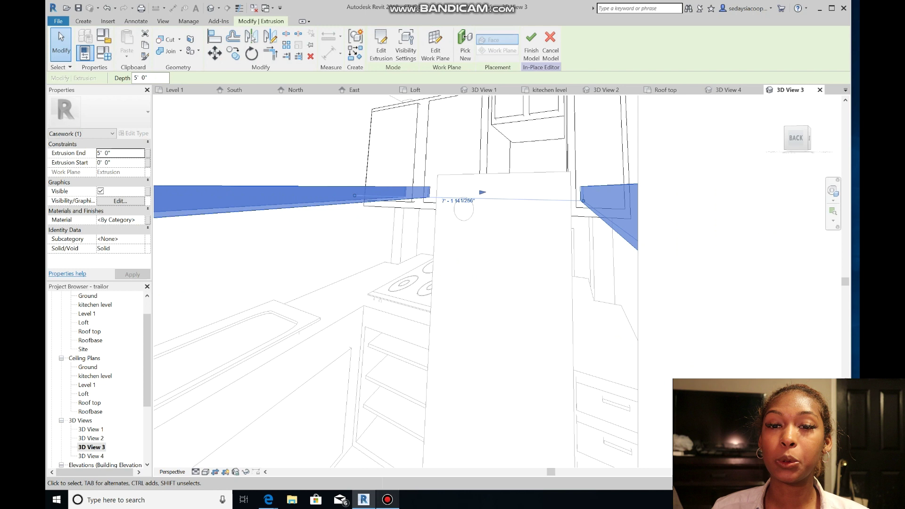
click(549, 90)
scroll(488, 309, down, 5)
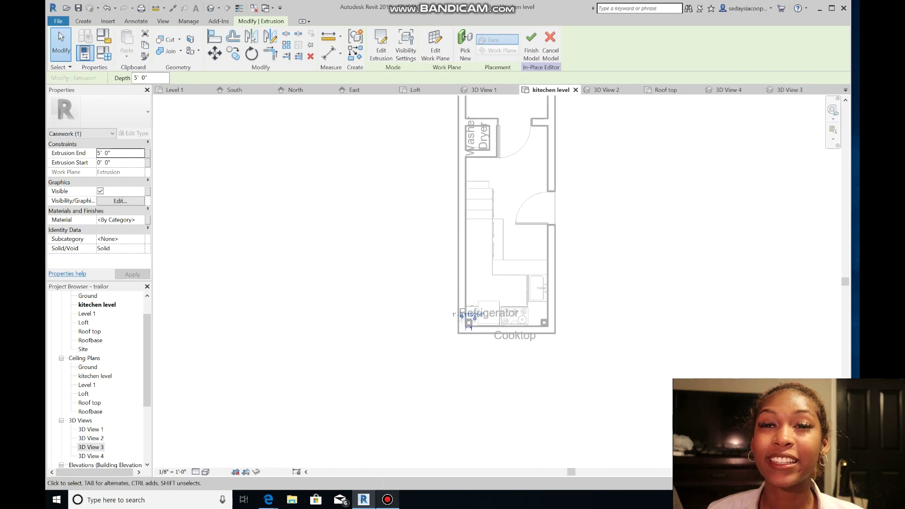
scroll(488, 309, up, 5)
click(787, 90)
key(ctrl+Tab)
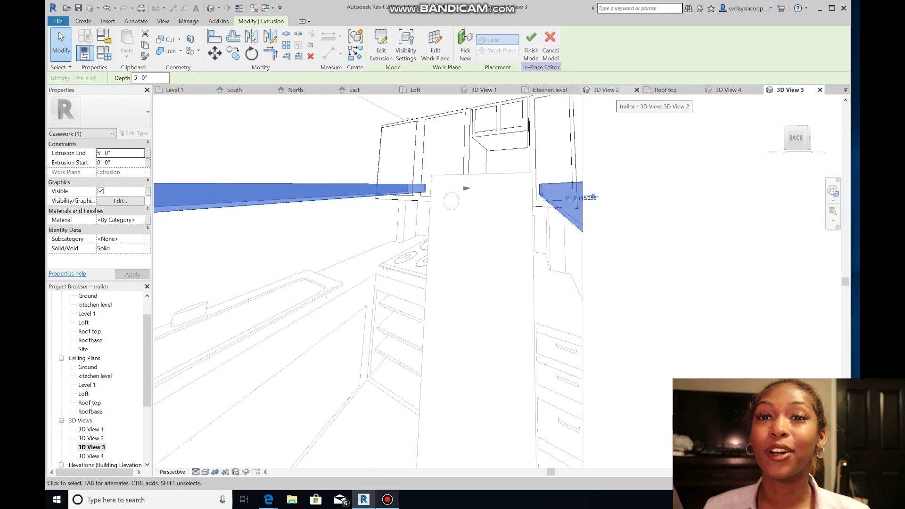
Step: Shorten the handles' extrusion in the Roof top plan to a depth of about 1 3/16", straddling the door fronts
click(665, 90)
drag(512, 186, 499, 239)
scroll(519, 250, up, 5)
drag(484, 311, 484, 311)
drag(485, 220, 482, 349)
scroll(490, 297, up, 4)
scroll(470, 306, down, 4)
scroll(467, 303, up, 7)
scroll(485, 341, down, 4)
scroll(485, 342, up, 6)
scroll(482, 351, down, 5)
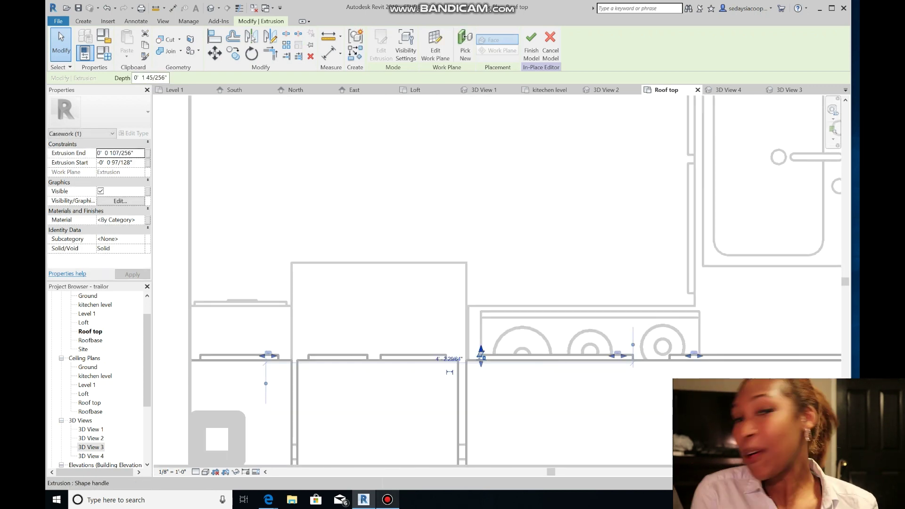
Step: Trim the handles' front face slightly, finish the cabinet model, and return to 3D View 3
scroll(490, 401, up, 3)
scroll(502, 400, down, 2)
scroll(446, 268, up, 5)
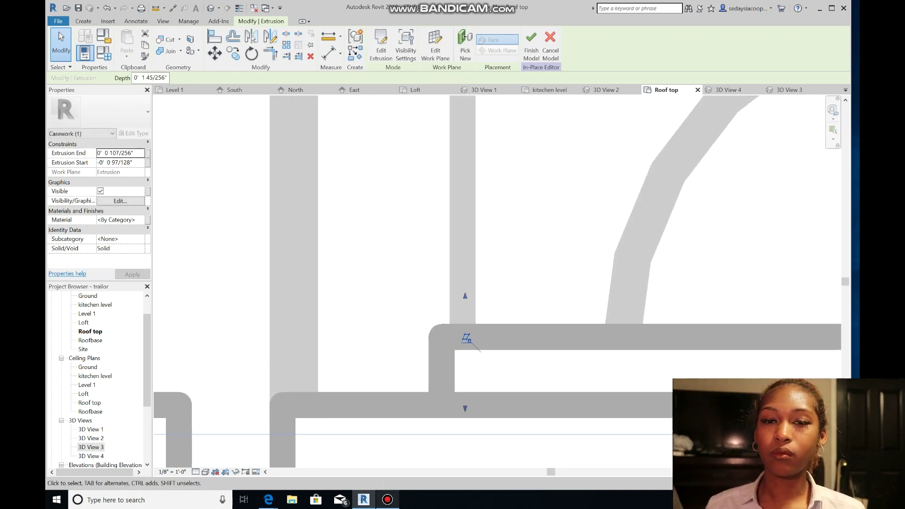
drag(465, 296, 465, 302)
click(532, 45)
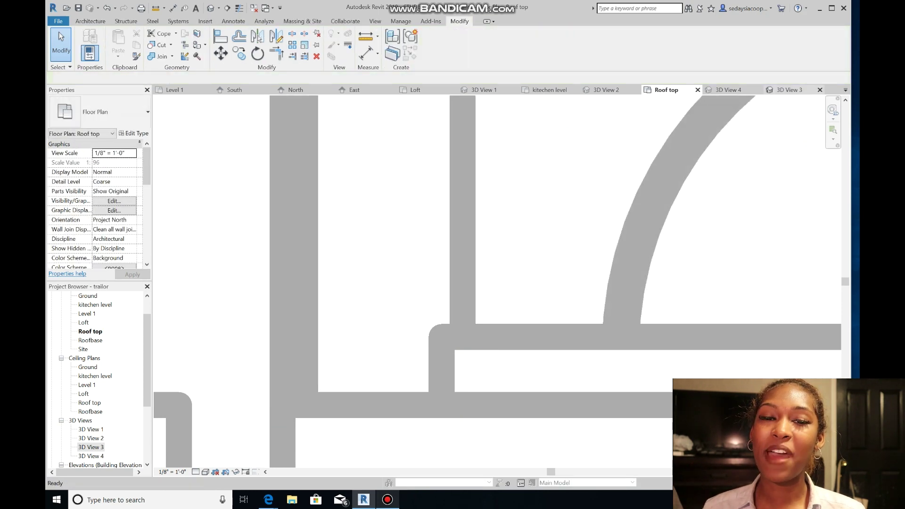
click(790, 89)
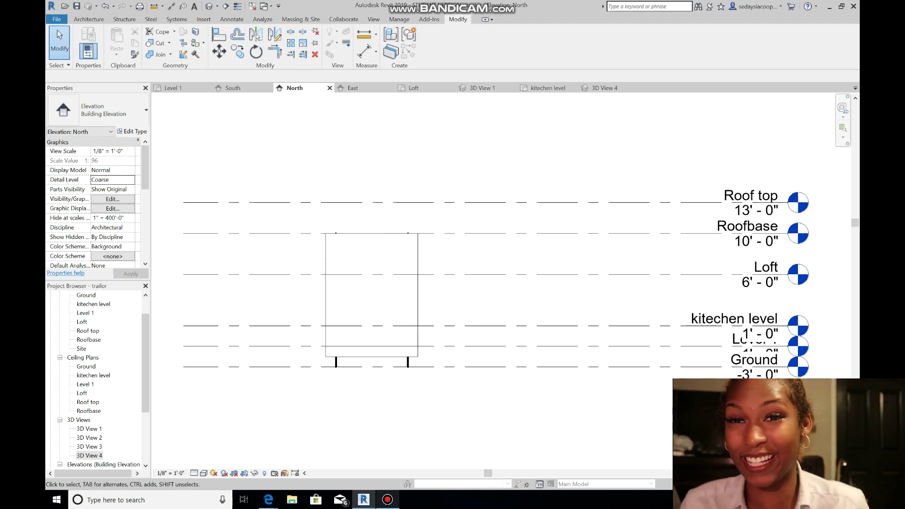
Step: Start a new in-place model in the Roofs category from the North elevation, keeping its default name
scroll(339, 202, up, 5)
click(124, 19)
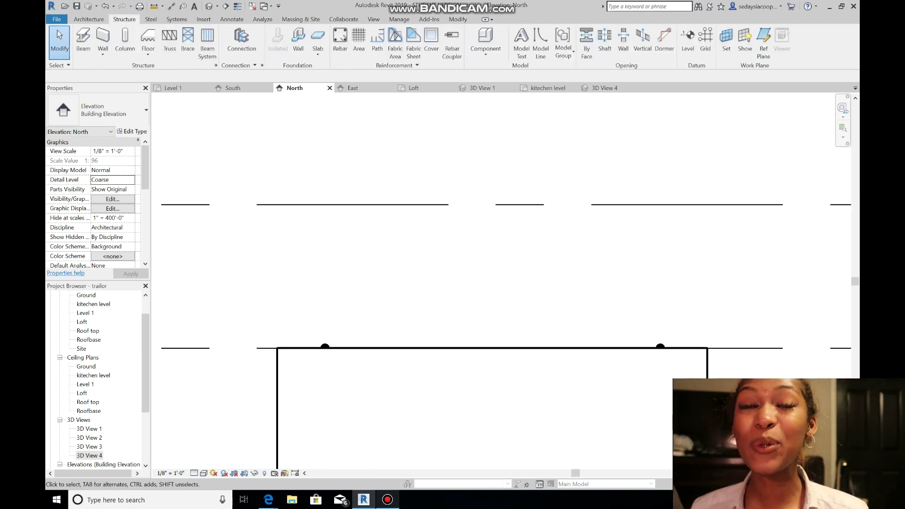
click(89, 19)
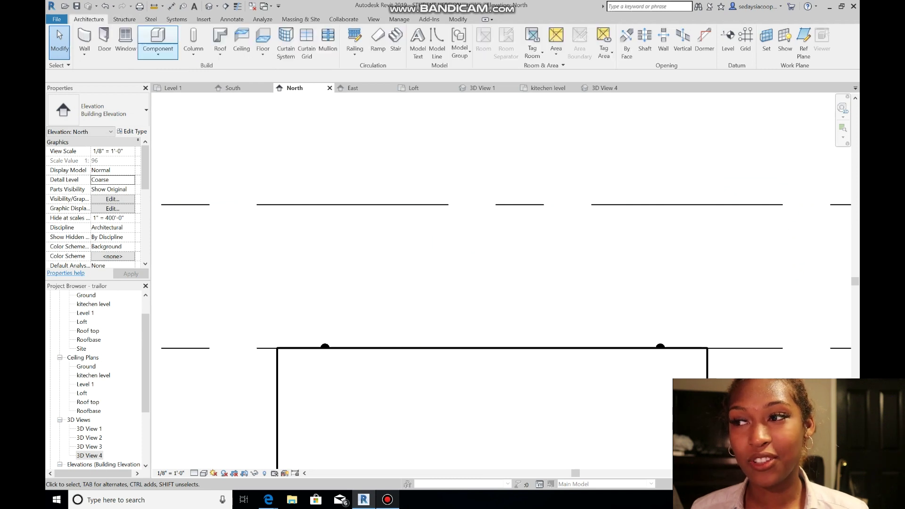
click(157, 40)
click(511, 286)
click(452, 42)
scroll(405, 226, down, 8)
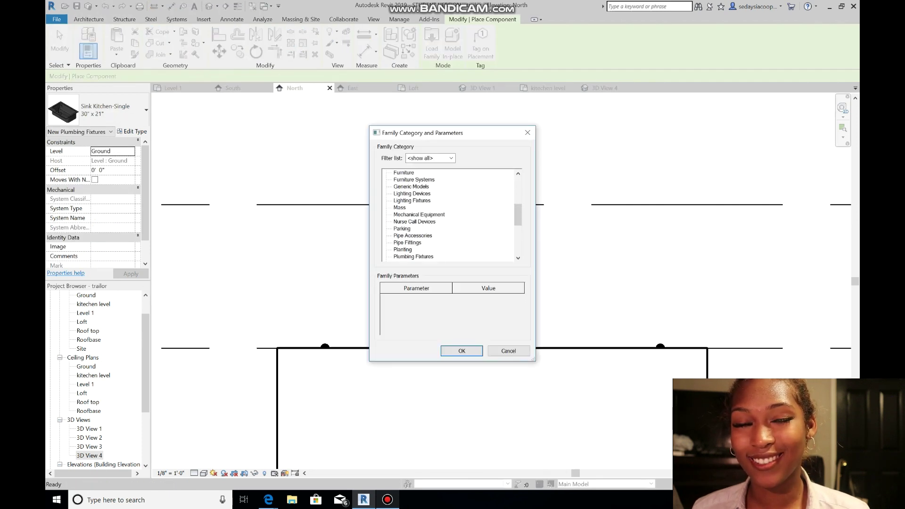
click(400, 228)
click(462, 350)
click(452, 265)
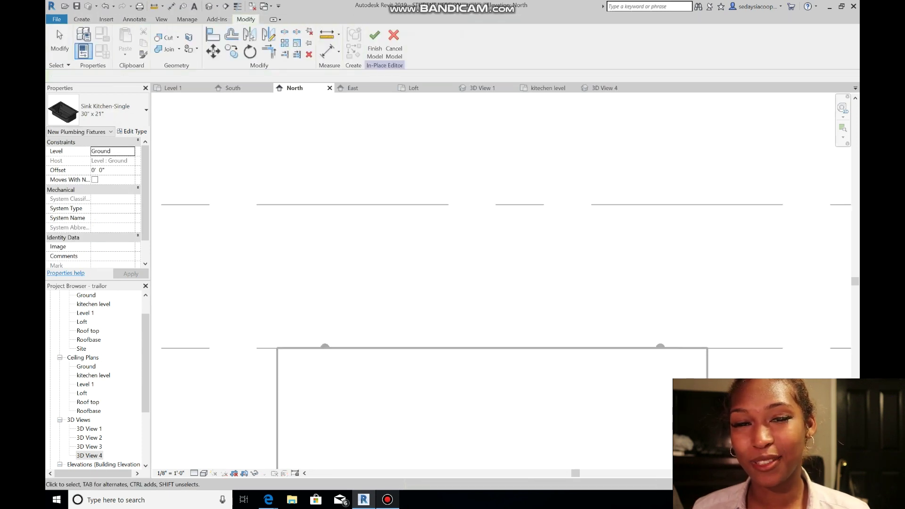
Step: Start an extrusion for the roof and choose to pick its work plane on the building's north wall
scroll(377, 360, down, 1)
click(81, 19)
click(126, 42)
click(427, 304)
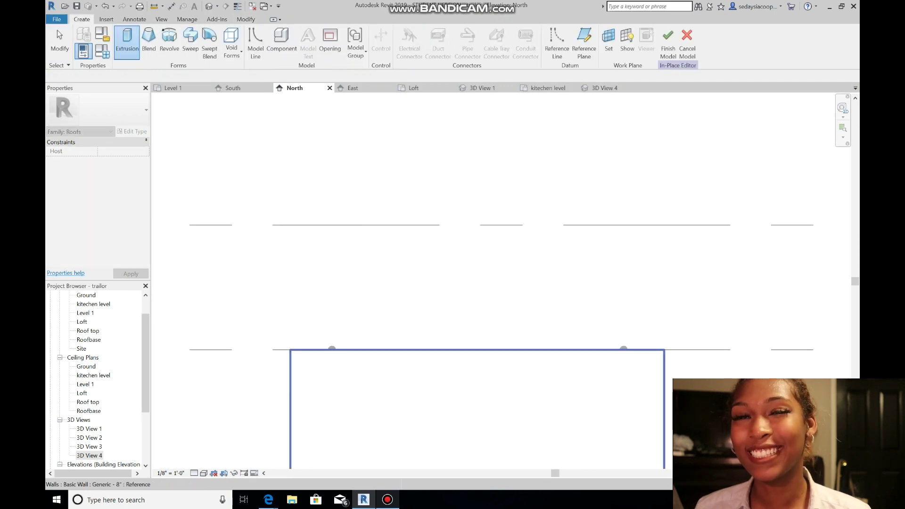